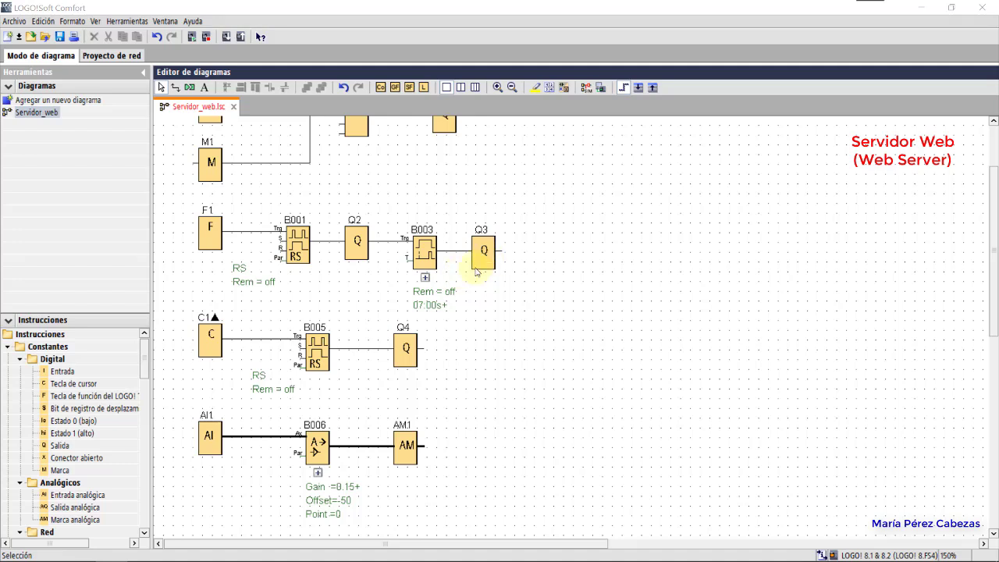
Step: Review the networks of the Servidor_web diagram, including the parameters of analog amplifier B006 and the counter network
{"action": "scroll", "coordinate": [258, 348], "scroll_direction": "down", "scroll_amount": 2}
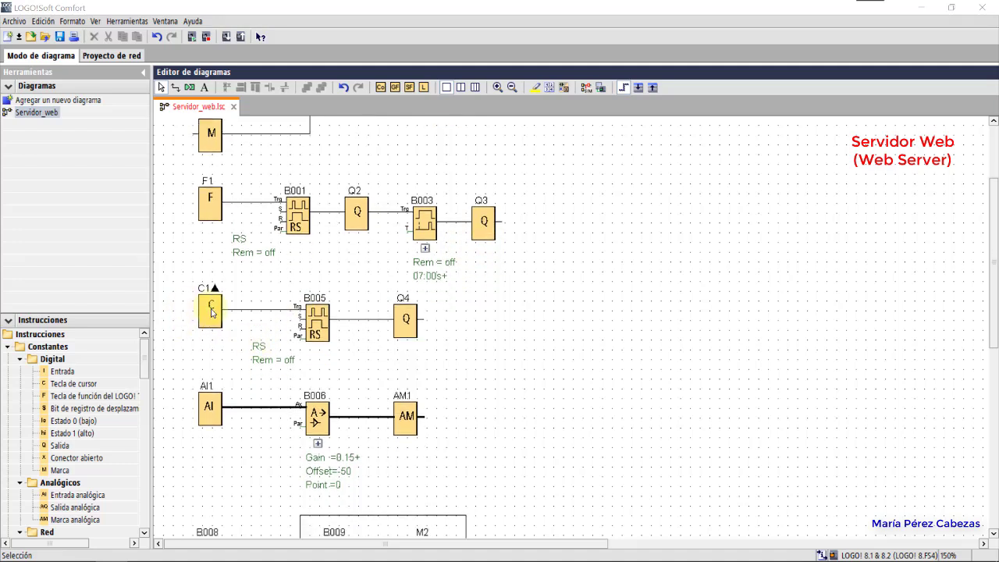
{"action": "scroll", "coordinate": [211, 312], "scroll_direction": "down", "scroll_amount": 3}
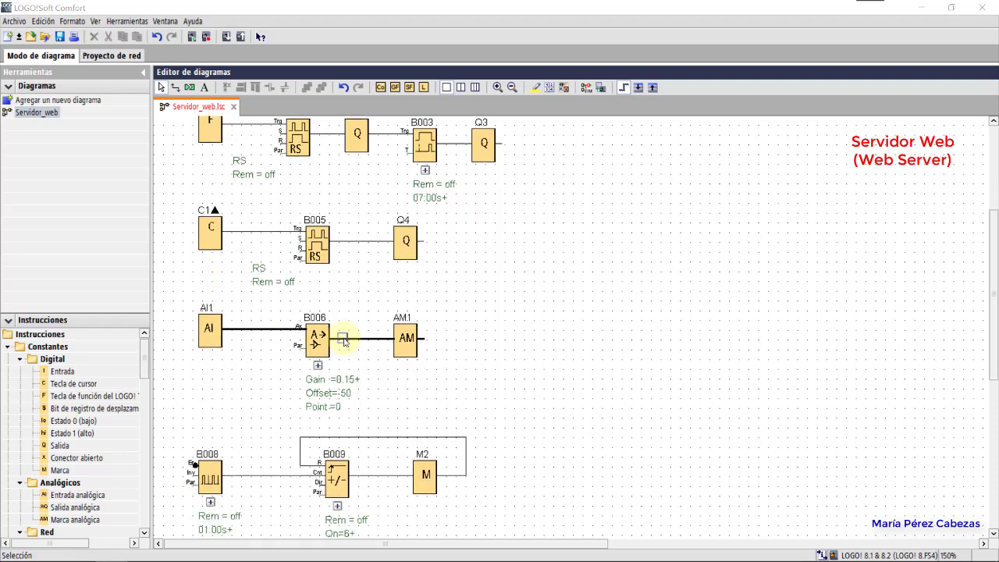
{"action": "double_click", "coordinate": [316, 338]}
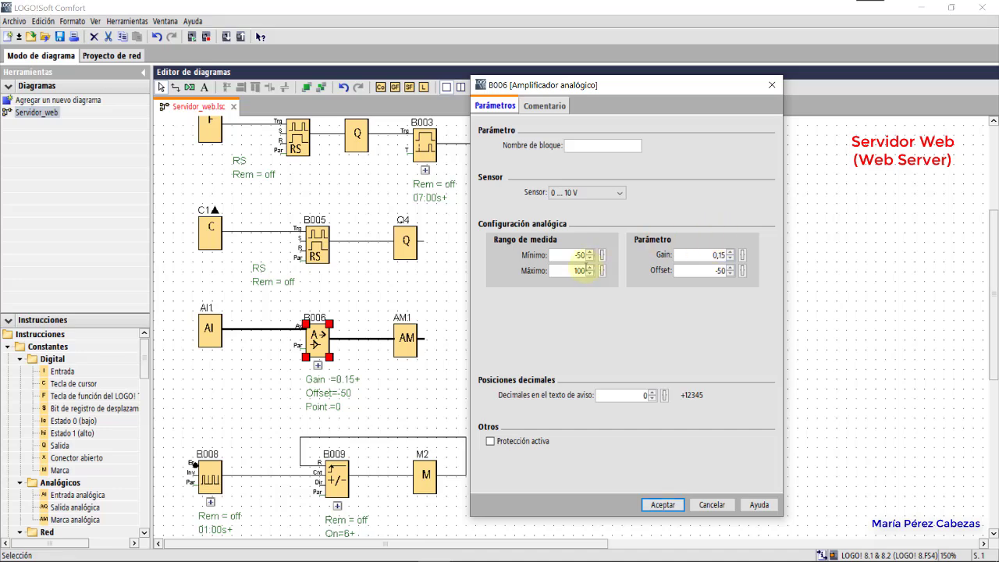
{"action": "left_click", "coordinate": [771, 85]}
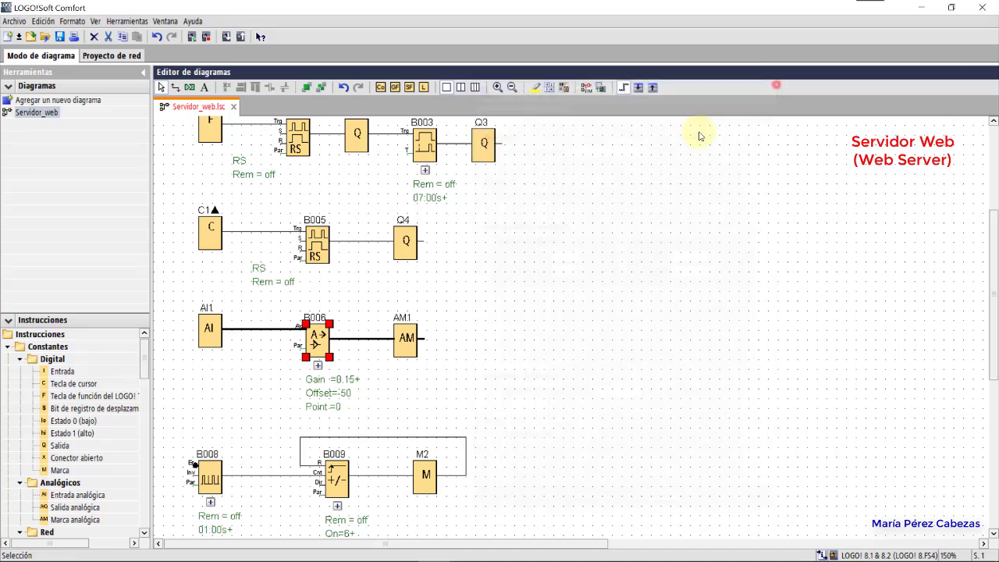
{"action": "left_click", "coordinate": [414, 377]}
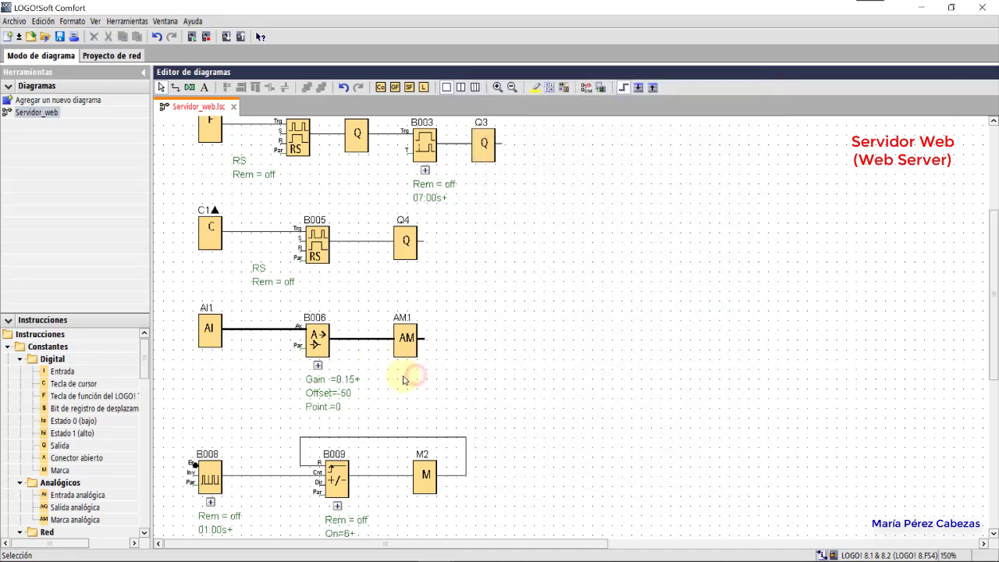
{"action": "scroll", "coordinate": [403, 380], "scroll_direction": "down", "scroll_amount": 3}
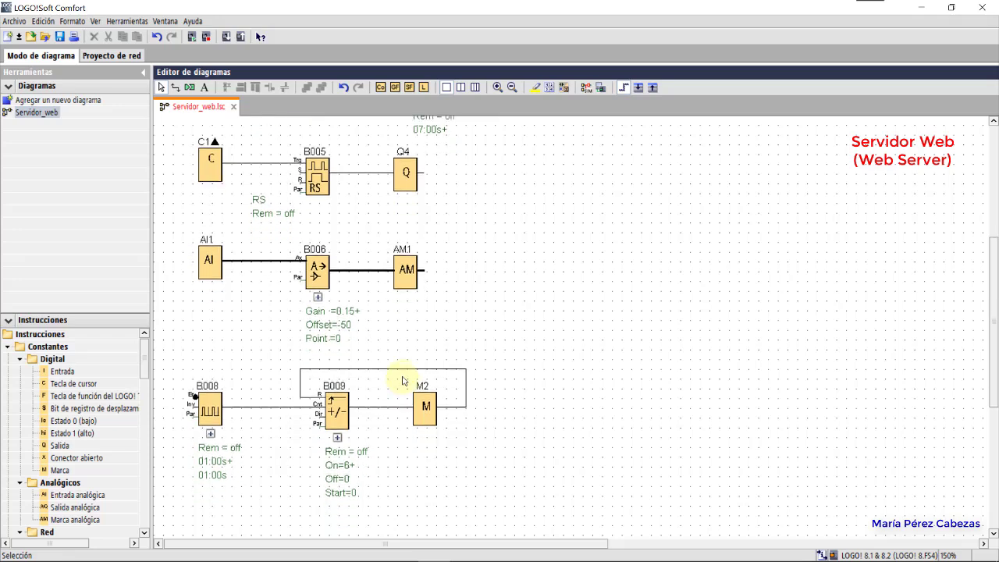
{"action": "scroll", "coordinate": [404, 380], "scroll_direction": "down", "scroll_amount": 1}
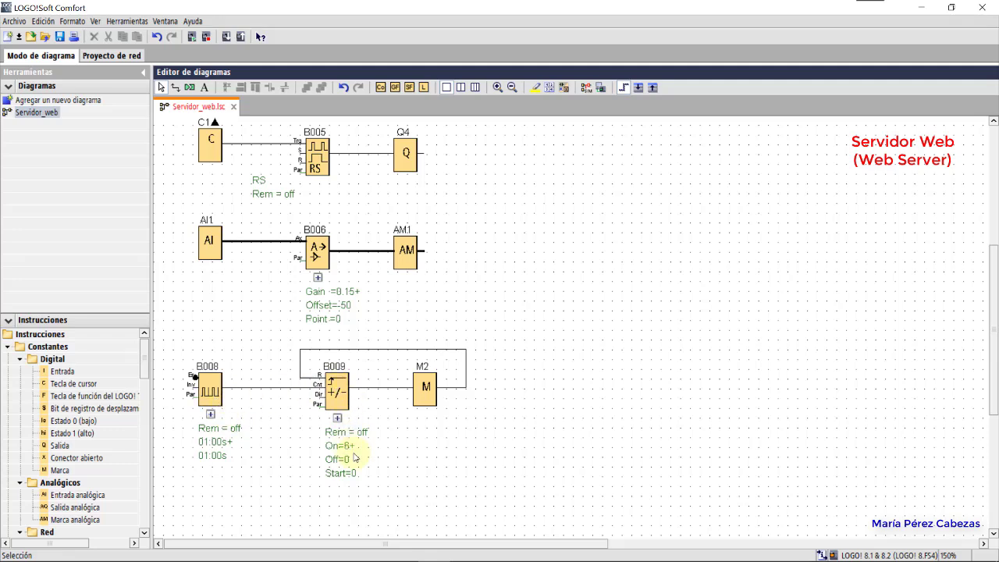
{"action": "scroll", "coordinate": [359, 452], "scroll_direction": "up", "scroll_amount": 6}
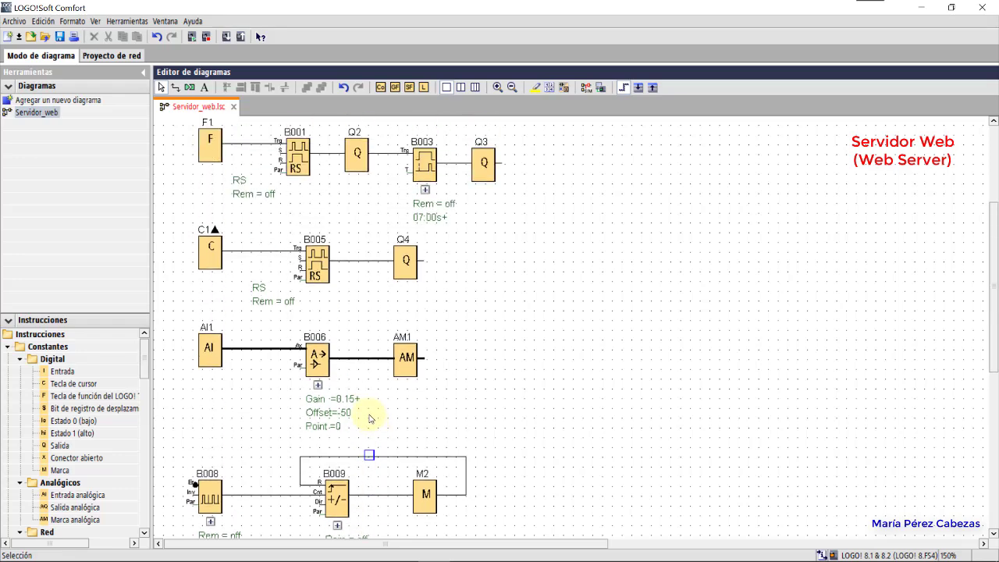
{"action": "scroll", "coordinate": [369, 419], "scroll_direction": "up", "scroll_amount": 2}
{"action": "scroll", "coordinate": [368, 419], "scroll_direction": "down", "scroll_amount": 1}
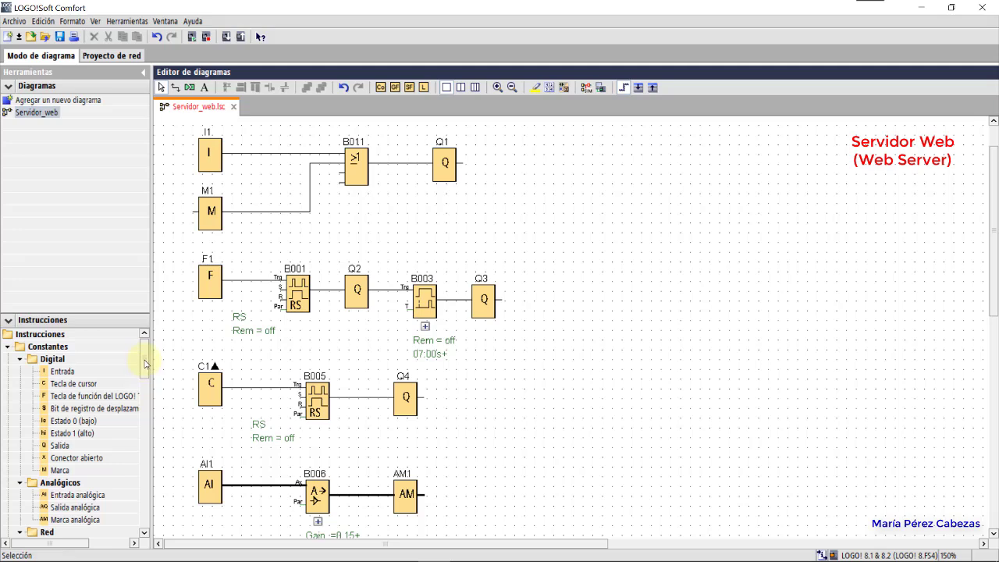
Step: Add a Texto de aviso block from the special functions to the empty diagram area beside output Q1
{"action": "left_click_drag", "start_coordinate": [145, 361], "coordinate": [117, 426]}
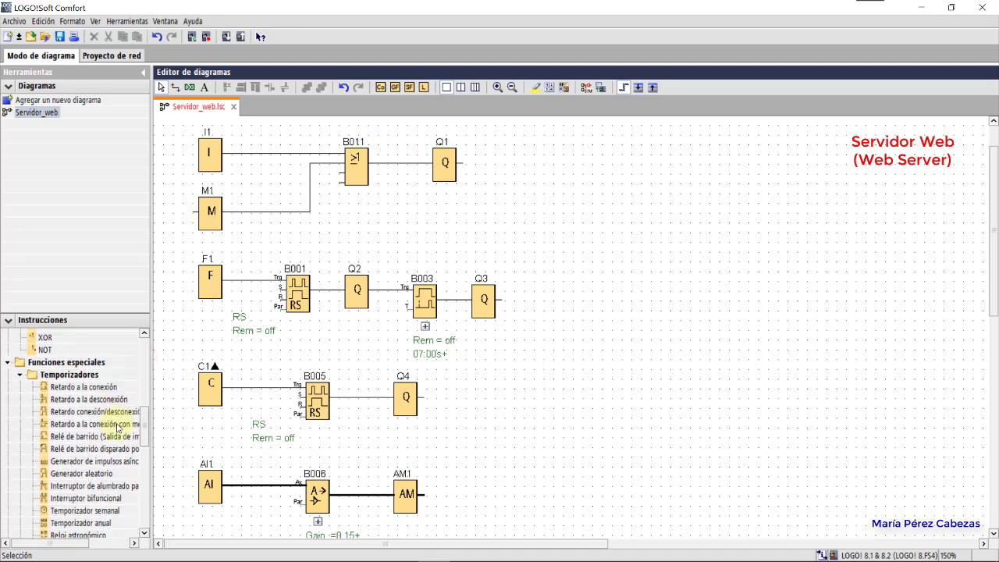
{"action": "scroll", "coordinate": [117, 426], "scroll_direction": "down", "scroll_amount": 8}
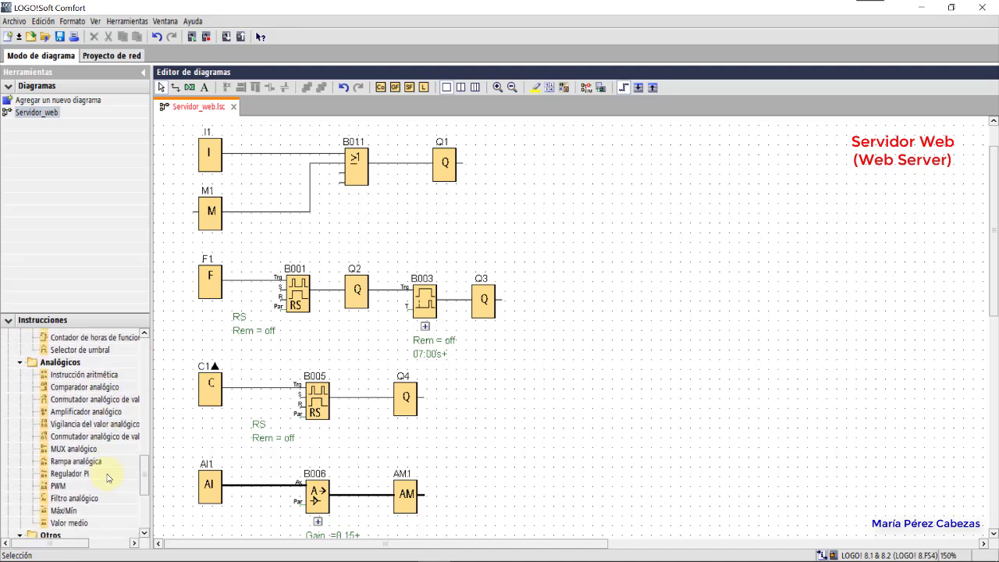
{"action": "scroll", "coordinate": [103, 499], "scroll_direction": "down", "scroll_amount": 2}
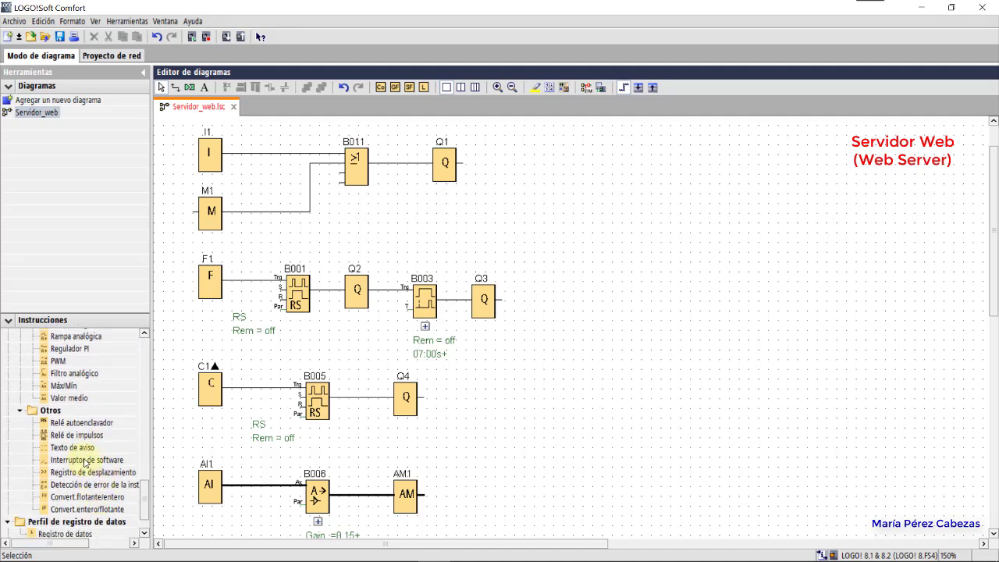
{"action": "left_click_drag", "start_coordinate": [83, 448], "coordinate": [635, 176]}
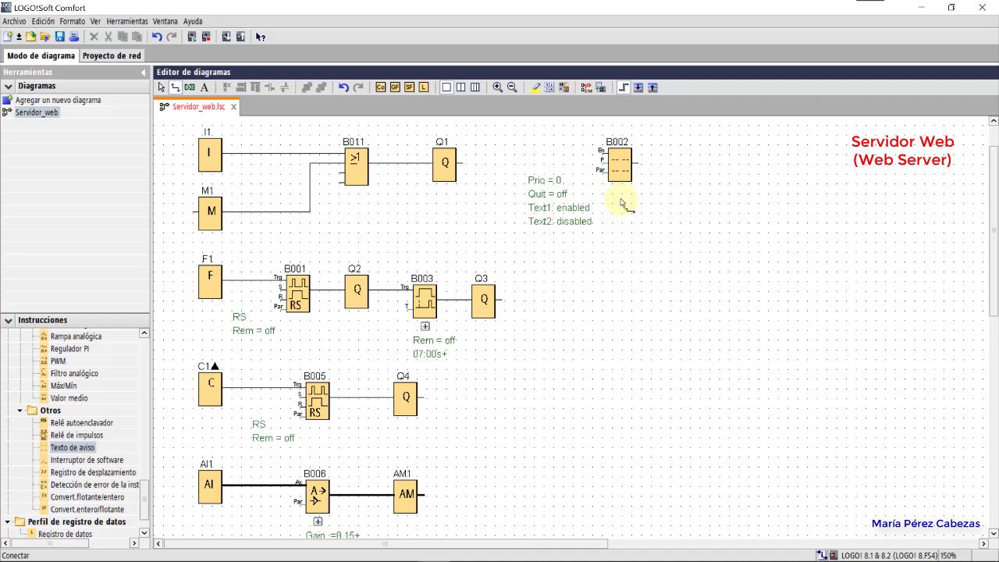
Step: Open the parameters of the new message text block and set its priority to 2
{"action": "double_click", "coordinate": [620, 175]}
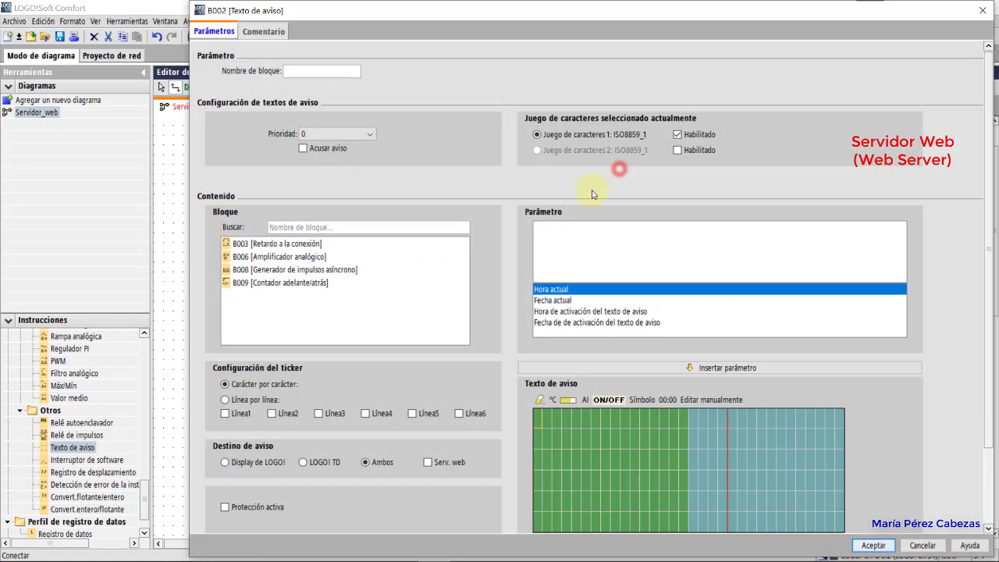
{"action": "left_click", "coordinate": [371, 136]}
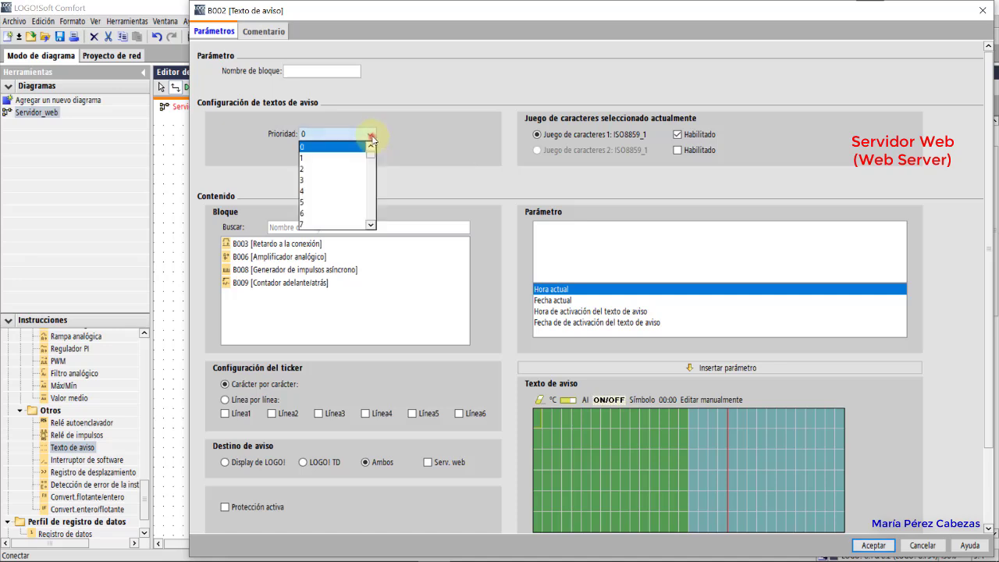
{"action": "left_click", "coordinate": [323, 165]}
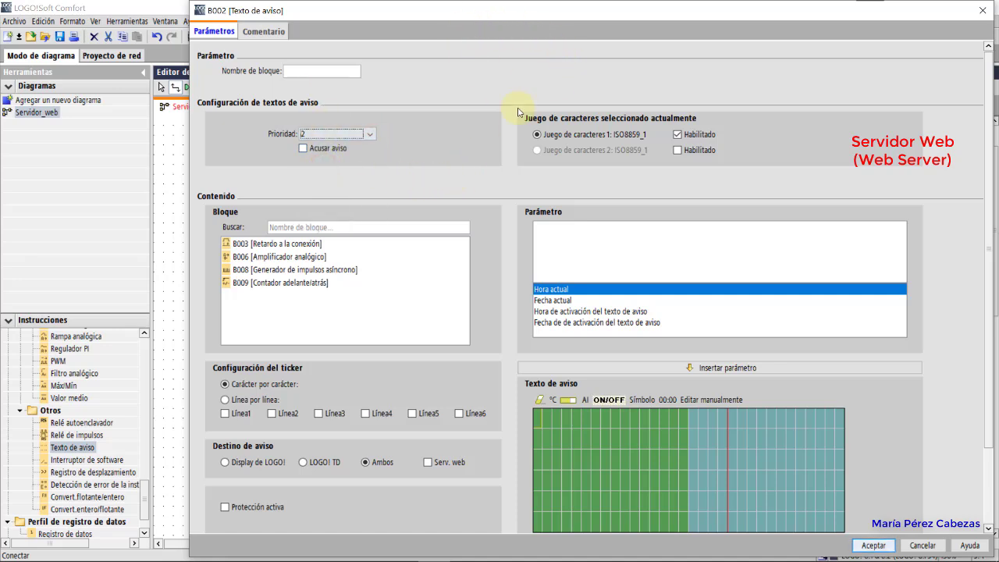
Step: Insert the Fecha actual parameter at the start of the message's first line and Hora actual after it
{"action": "left_click", "coordinate": [538, 418]}
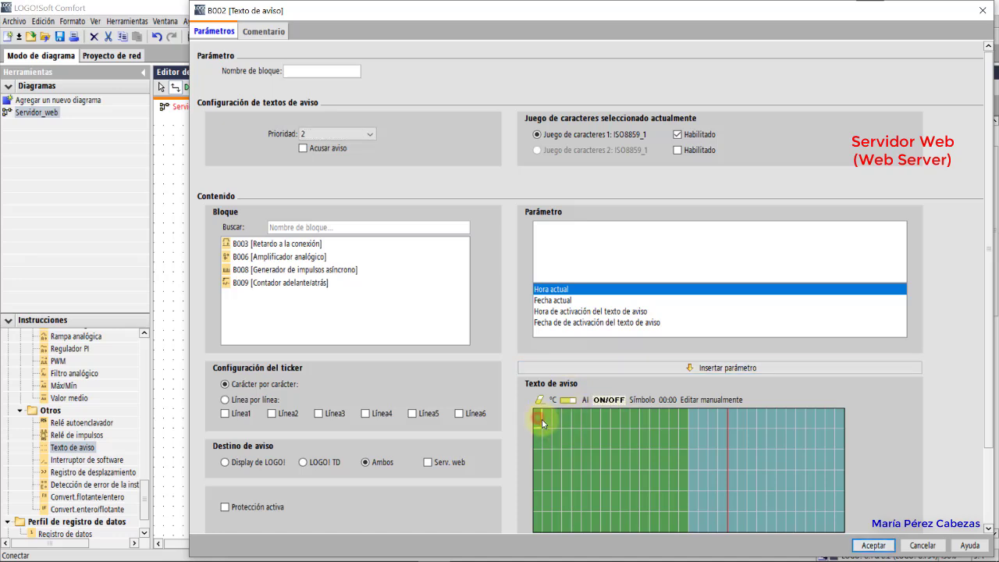
{"action": "left_click", "coordinate": [560, 291]}
{"action": "double_click", "coordinate": [555, 300]}
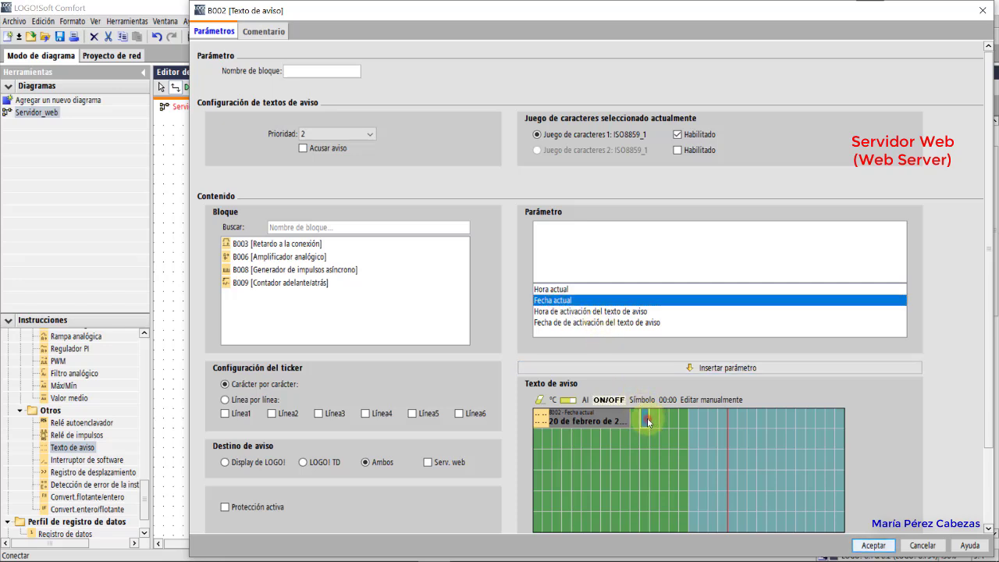
{"action": "left_click", "coordinate": [646, 419]}
{"action": "double_click", "coordinate": [558, 290]}
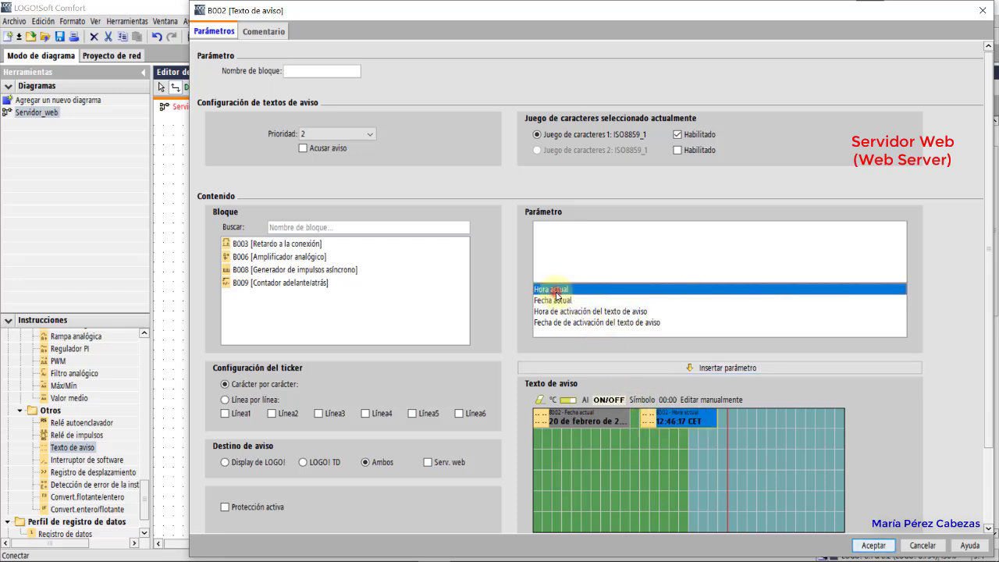
Step: Label the message's second to sixth lines I1, M1, F1, C1 and ACTUAL, one label per line
{"action": "left_click", "coordinate": [537, 439]}
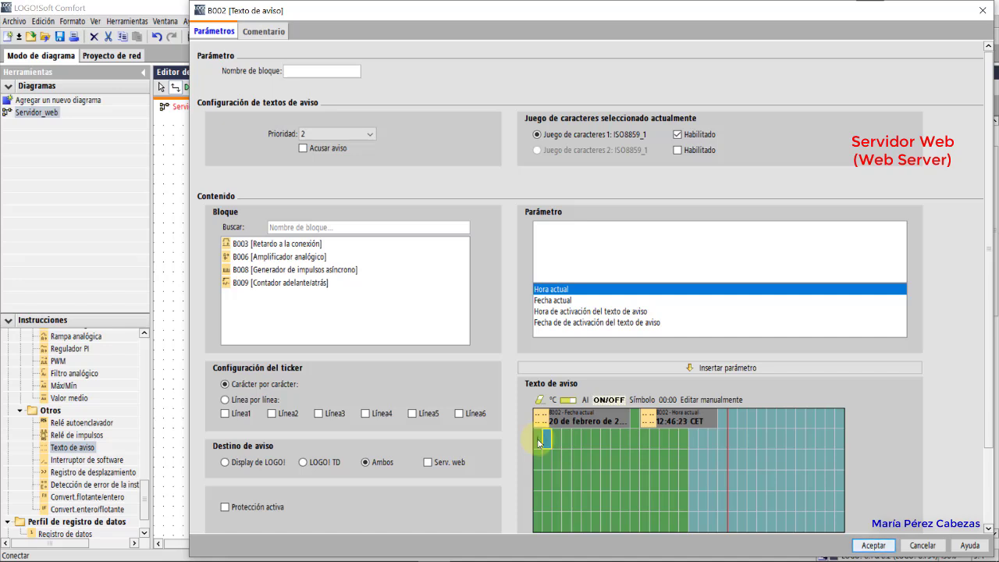
{"action": "type", "text": "I1"}
{"action": "left_click", "coordinate": [537, 460]}
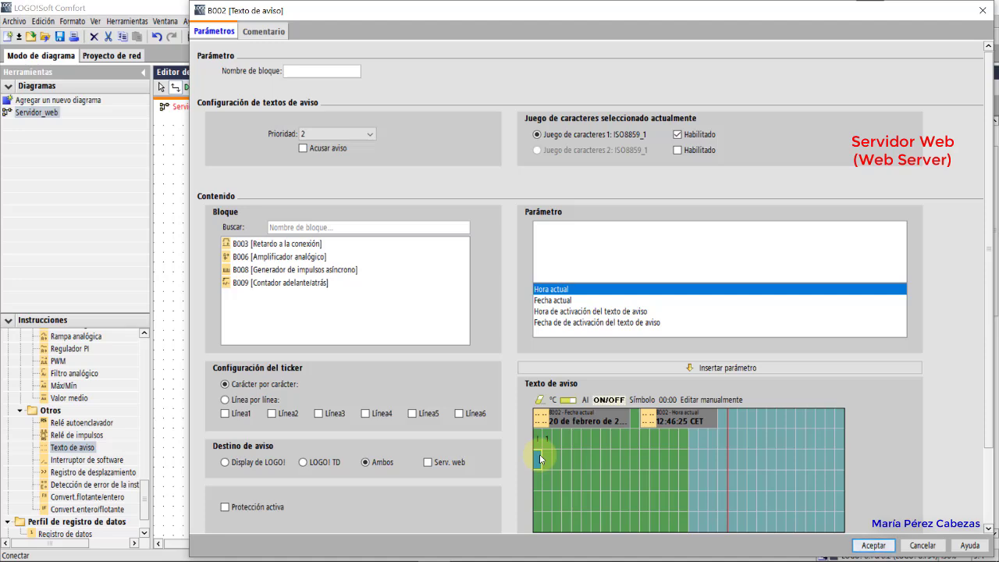
{"action": "mouse_move", "coordinate": [455, 15]}
{"action": "left_mouse_down"}
{"action": "mouse_move", "coordinate": [542, 25]}
{"action": "mouse_move", "coordinate": [447, 13]}
{"action": "left_mouse_up"}
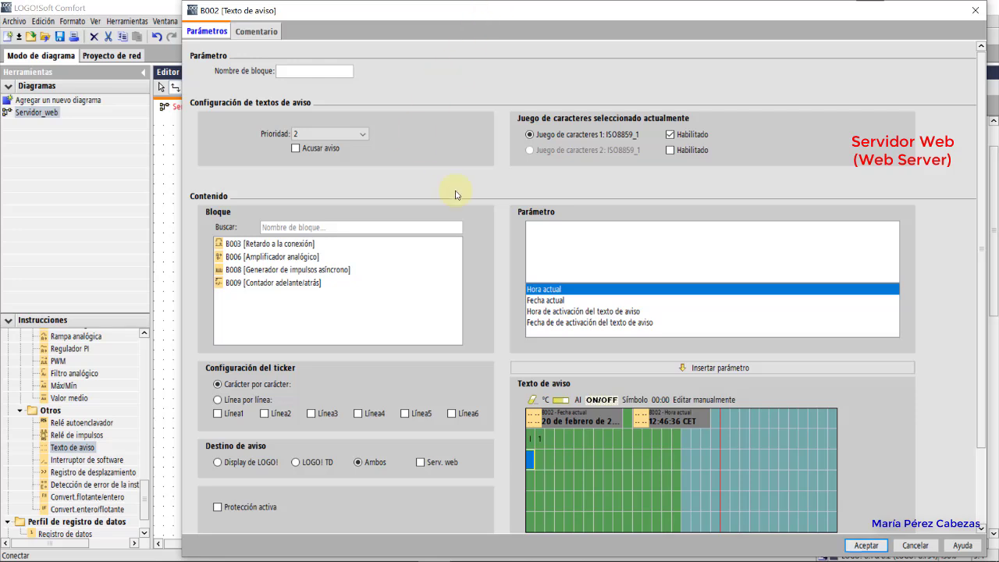
{"action": "type", "text": "M1"}
{"action": "type", "text": "C1"}
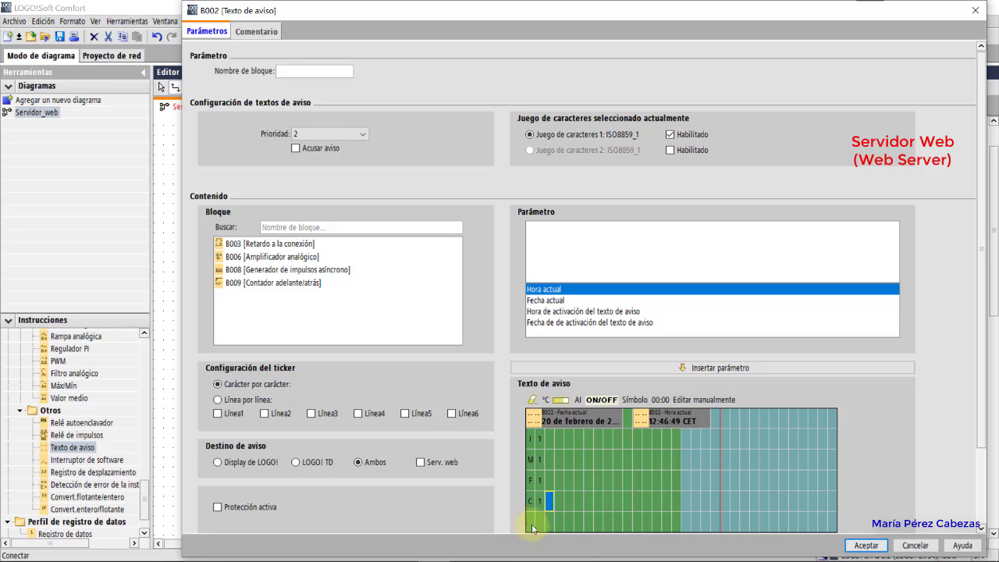
{"action": "left_click", "coordinate": [536, 528]}
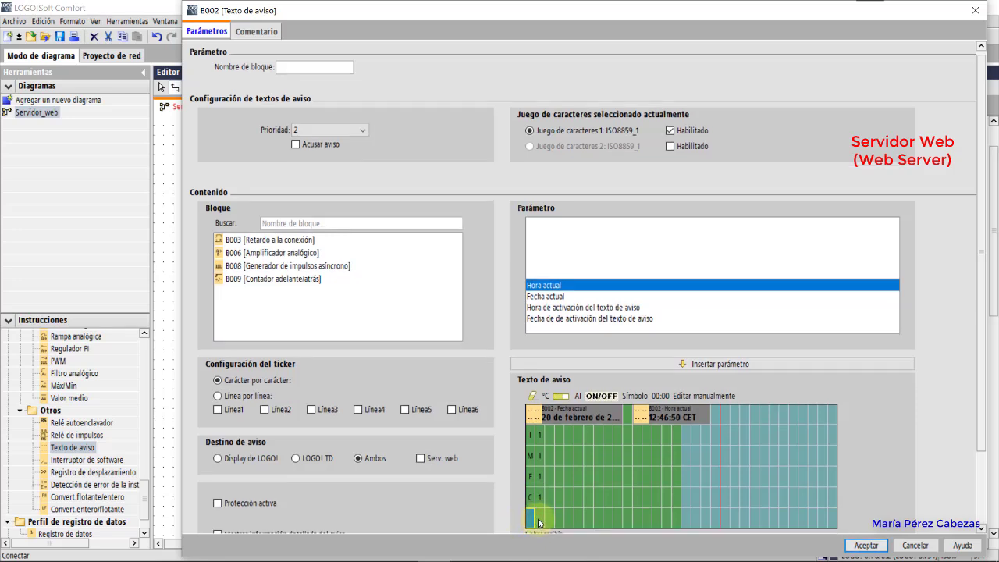
{"action": "scroll", "coordinate": [539, 524], "scroll_direction": "down", "scroll_amount": 2}
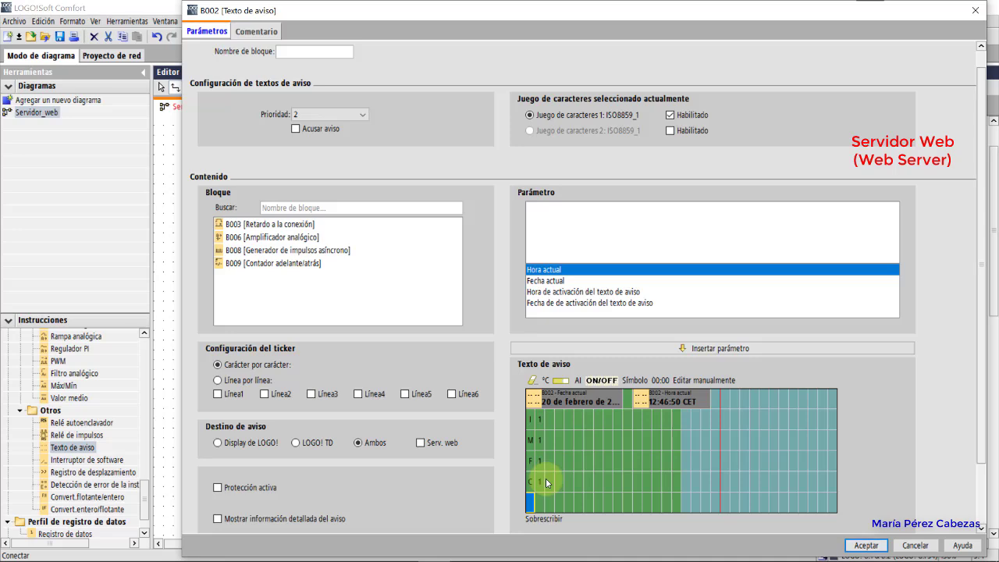
{"action": "type", "text": "ACTUAL"}
Step: Insert an OFF/ON state field for digital input I1 after the I1 label in the message text
{"action": "left_click", "coordinate": [558, 420]}
{"action": "left_click", "coordinate": [551, 424]}
{"action": "left_click", "coordinate": [597, 381]}
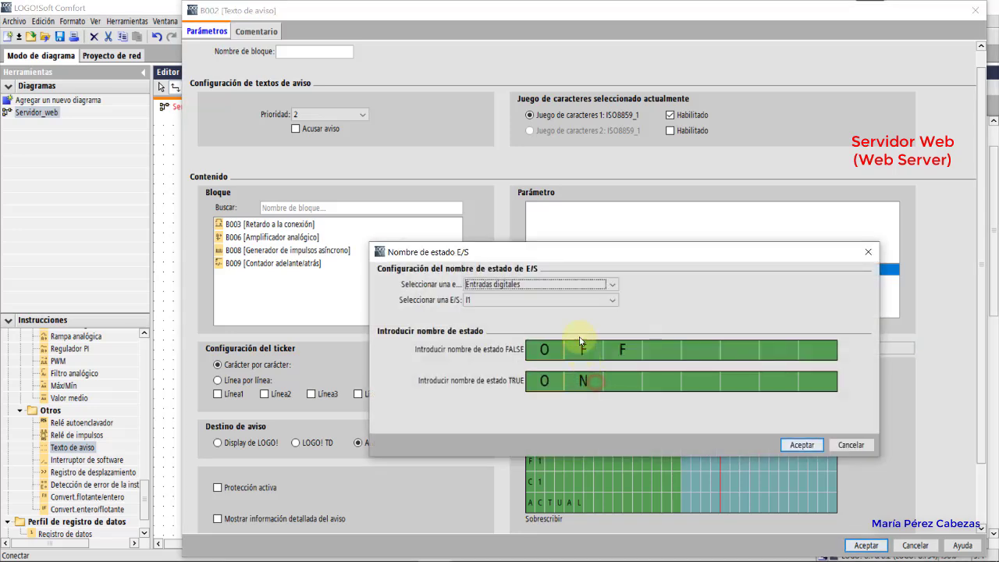
{"action": "left_click", "coordinate": [548, 284]}
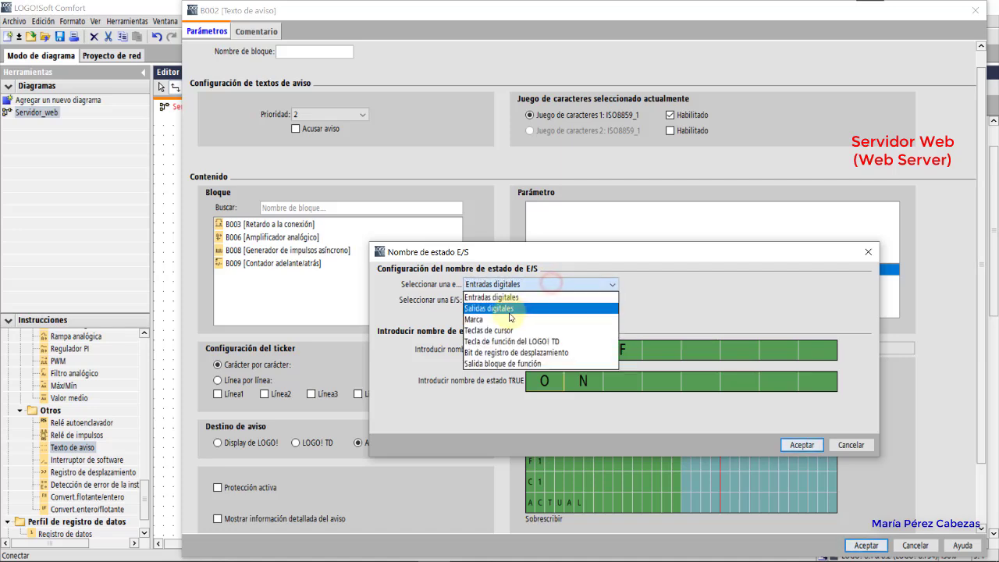
{"action": "left_click", "coordinate": [518, 298]}
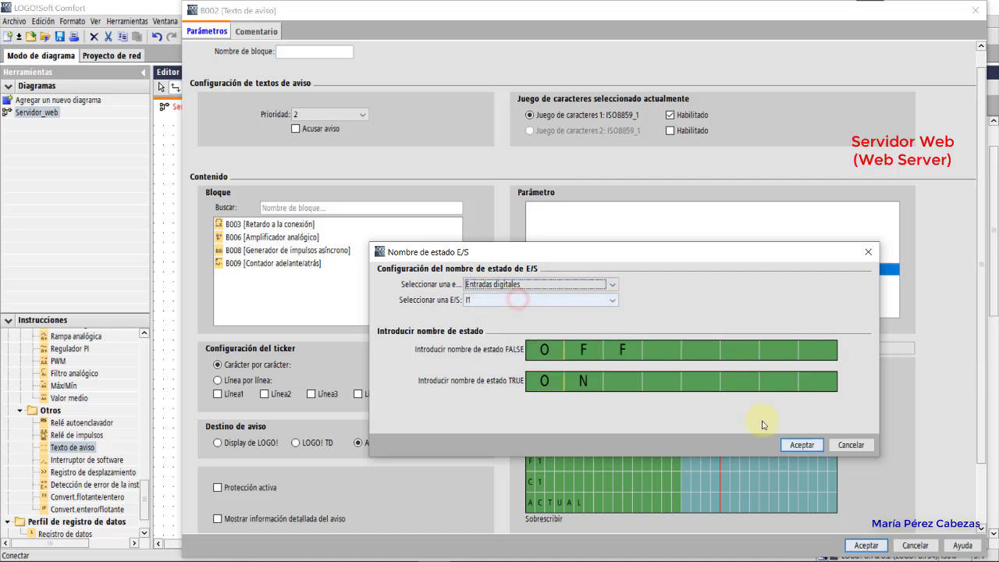
{"action": "left_click", "coordinate": [800, 443]}
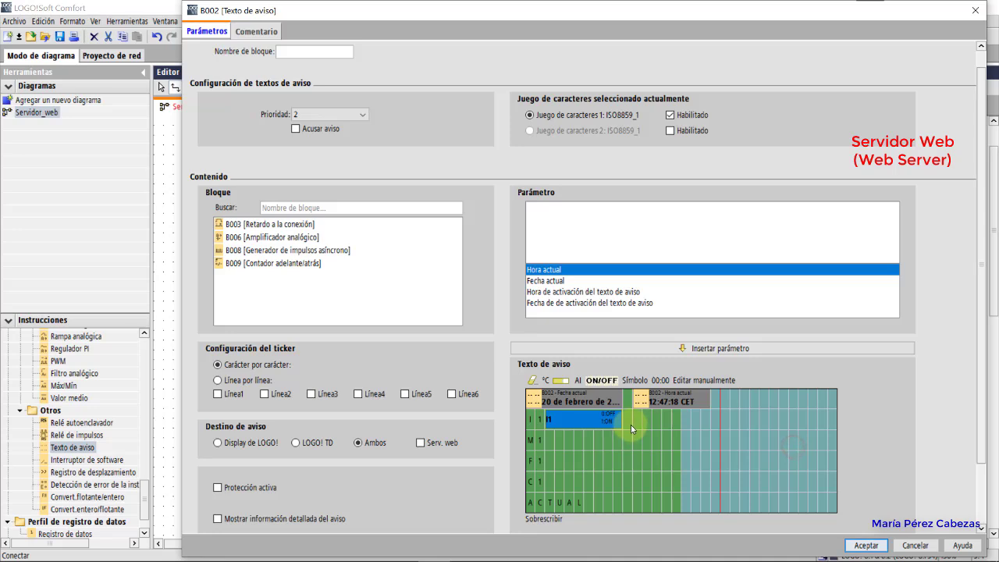
Step: Add the label Q1 after the I1 state field and insert an OFF/ON state field for digital output Q1
{"action": "left_click", "coordinate": [629, 424]}
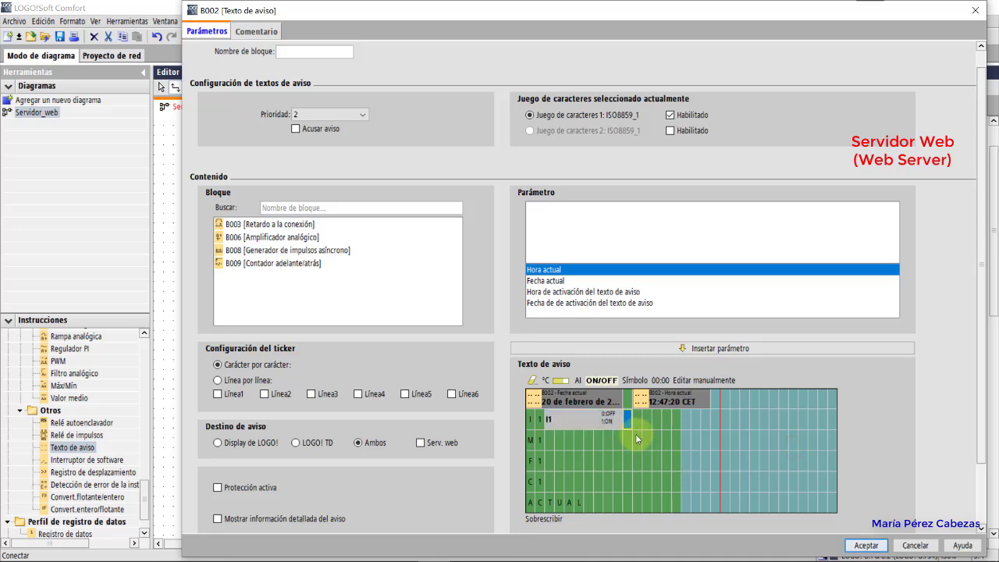
{"action": "type", "text": "0"}
{"action": "key", "text": "BackSpace"}
{"action": "type", "text": "Q1"}
{"action": "left_click", "coordinate": [603, 383]}
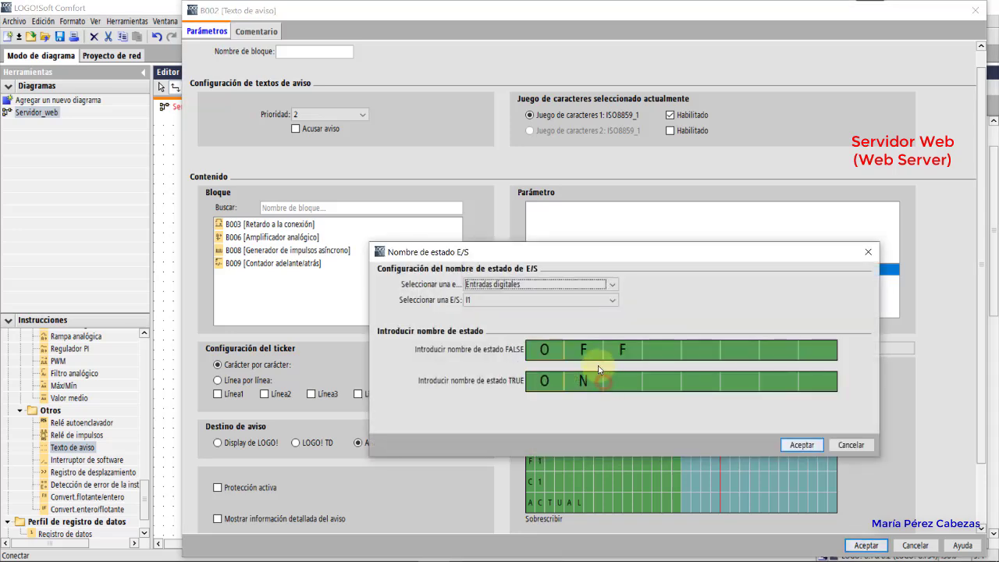
{"action": "left_click", "coordinate": [514, 284]}
{"action": "left_click", "coordinate": [490, 308]}
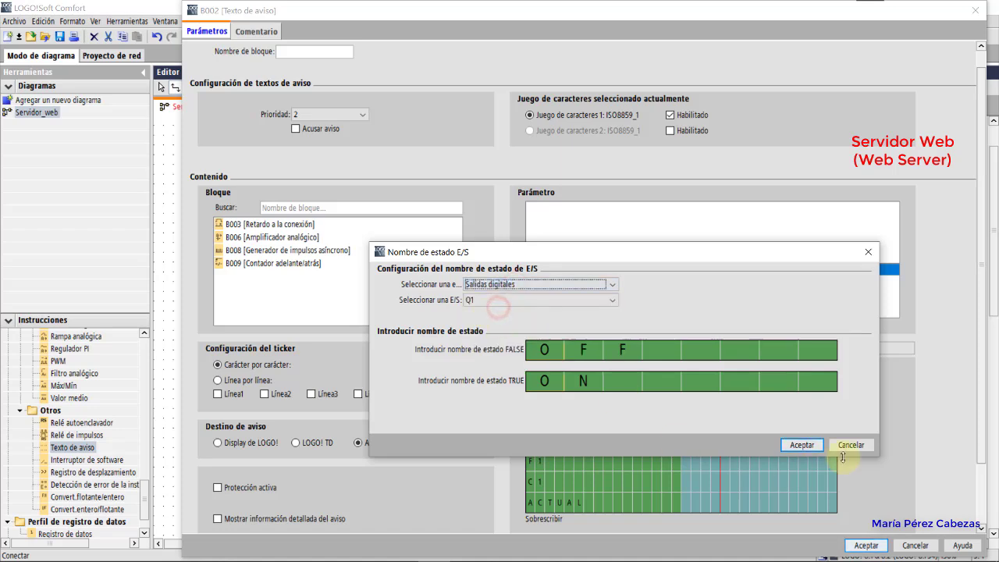
{"action": "left_click", "coordinate": [802, 444]}
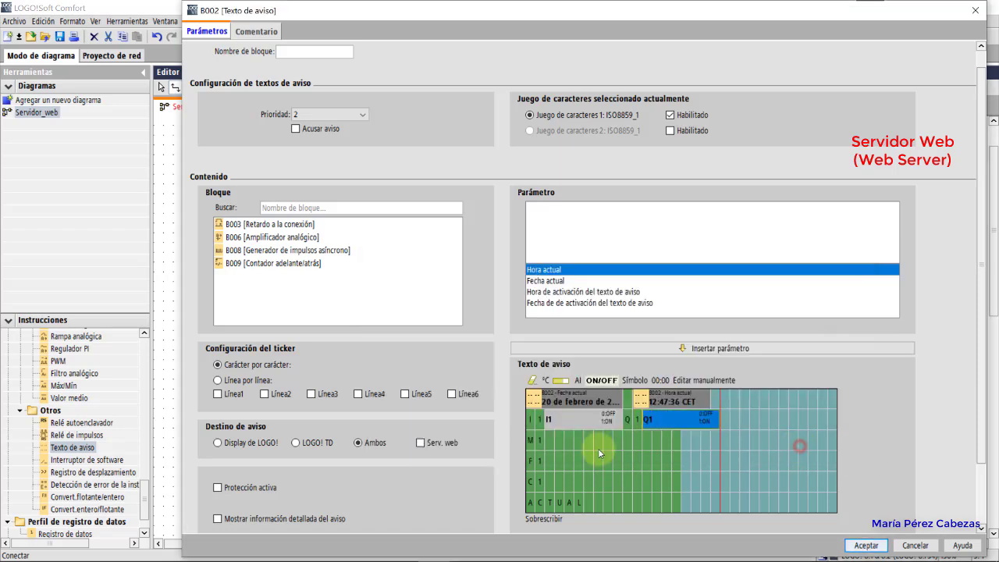
Step: Insert an OFF/ON state field for flag (Marca) M1 after the M1 label in the message text
{"action": "left_click", "coordinate": [550, 440]}
{"action": "left_click", "coordinate": [589, 381]}
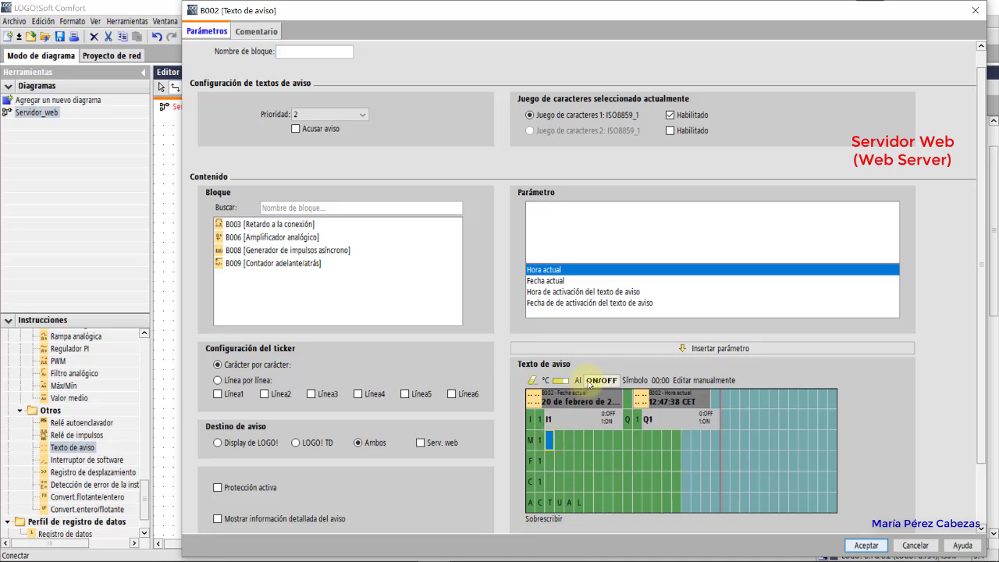
{"action": "left_click", "coordinate": [550, 285]}
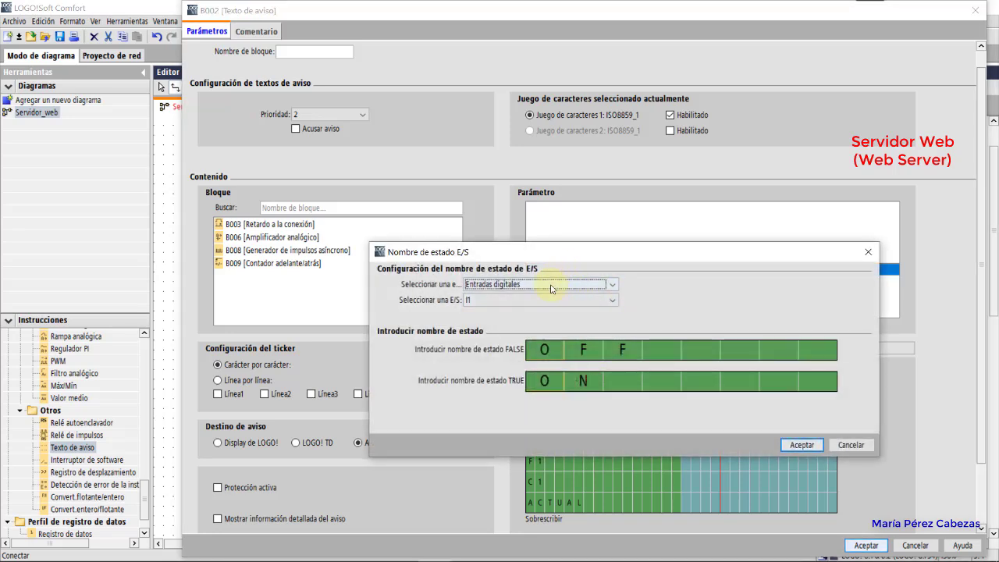
{"action": "left_click", "coordinate": [504, 319]}
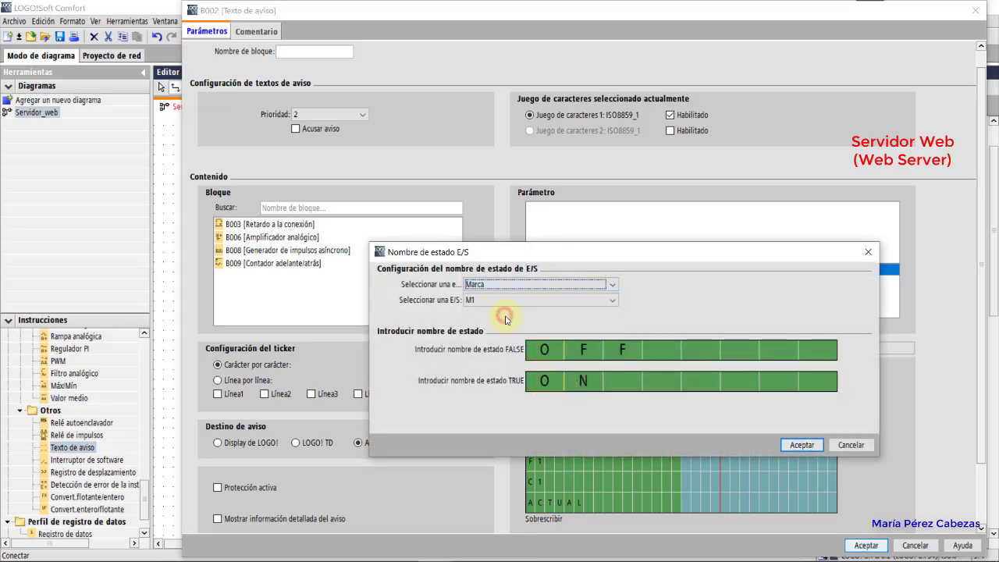
{"action": "left_click", "coordinate": [800, 444]}
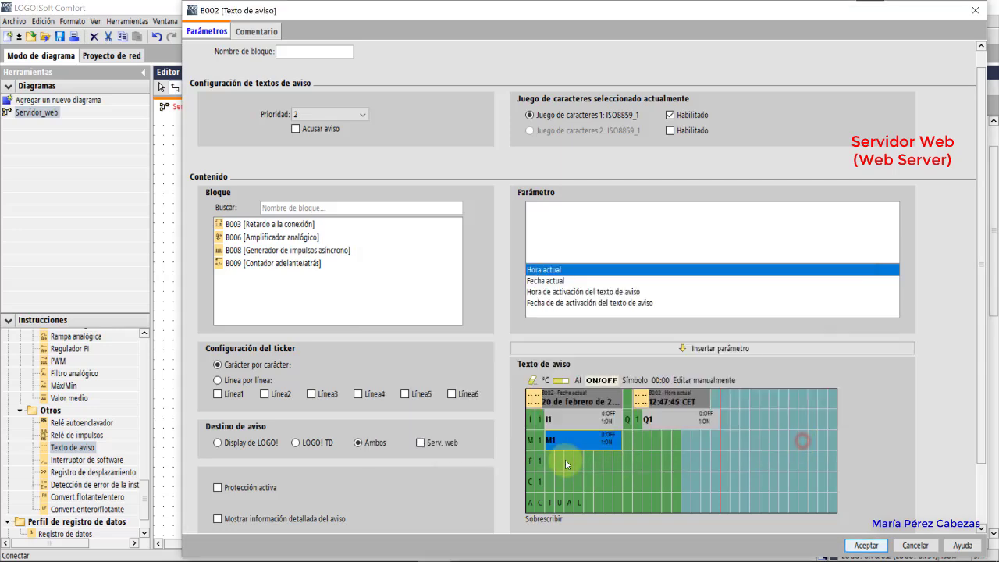
Step: Insert an OFF/ON state field for LOGO! TD function key F1 after the F1 label in the message text
{"action": "left_click", "coordinate": [545, 460]}
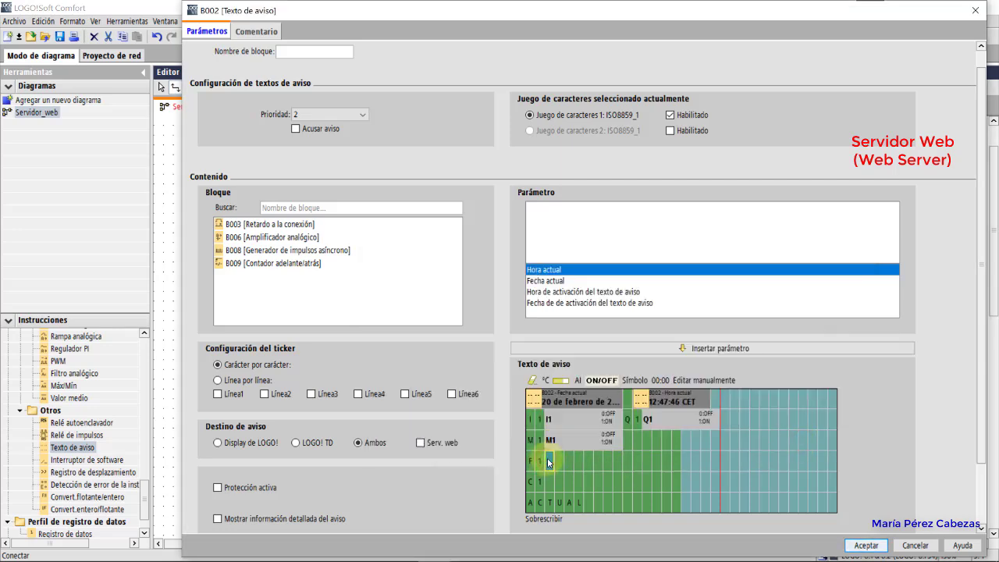
{"action": "left_click", "coordinate": [599, 380]}
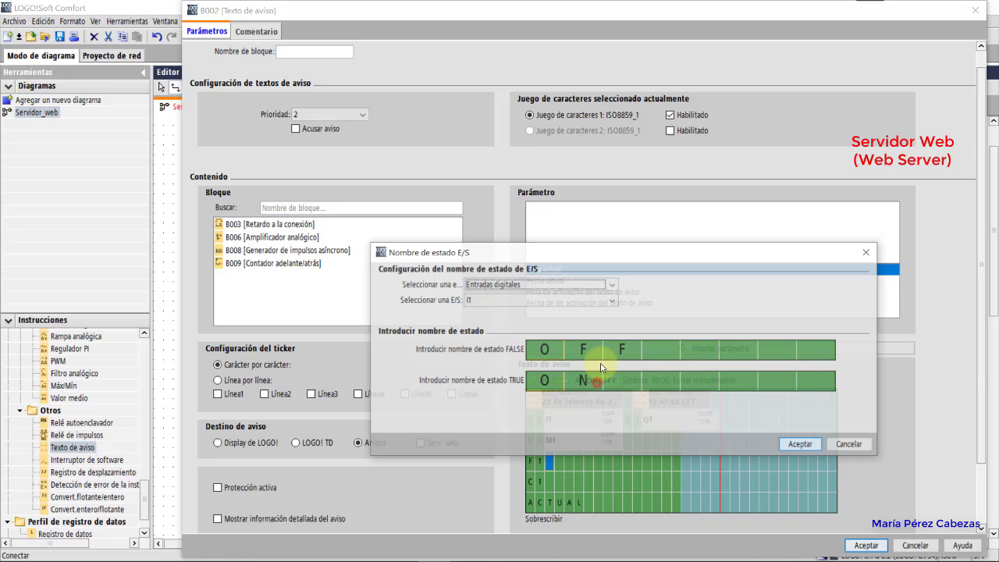
{"action": "left_click", "coordinate": [583, 284]}
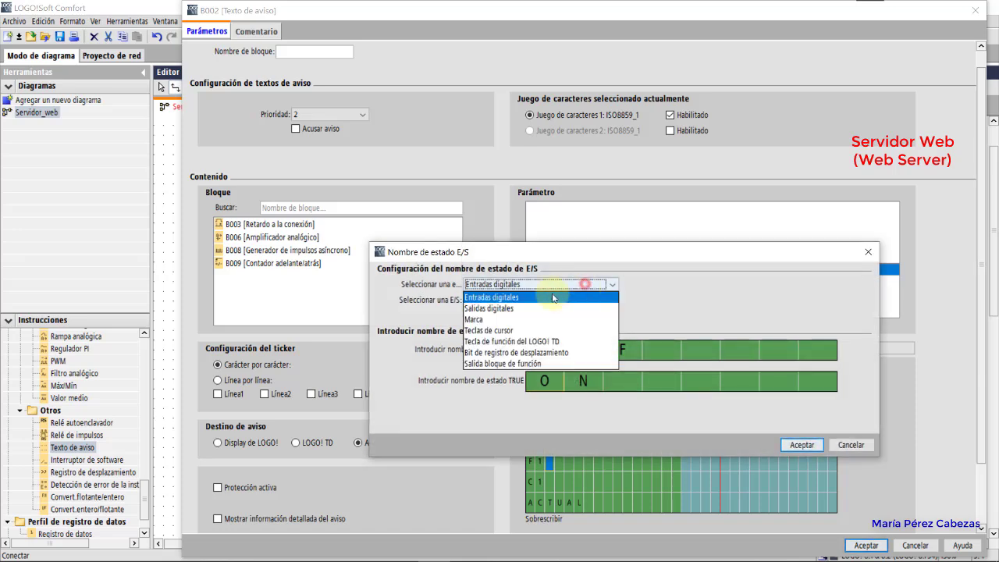
{"action": "left_click", "coordinate": [511, 341]}
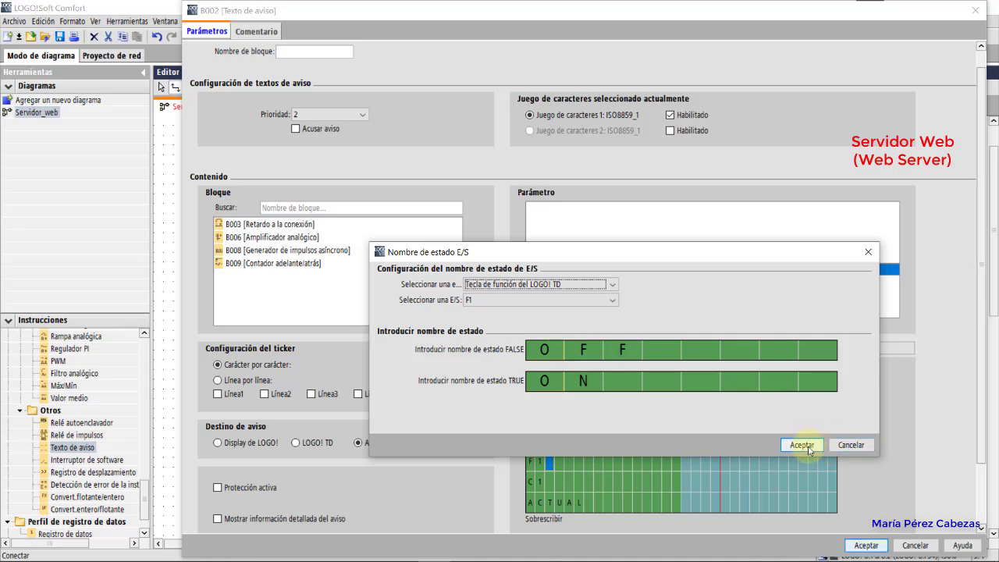
{"action": "left_click", "coordinate": [613, 300]}
{"action": "left_click", "coordinate": [612, 299]}
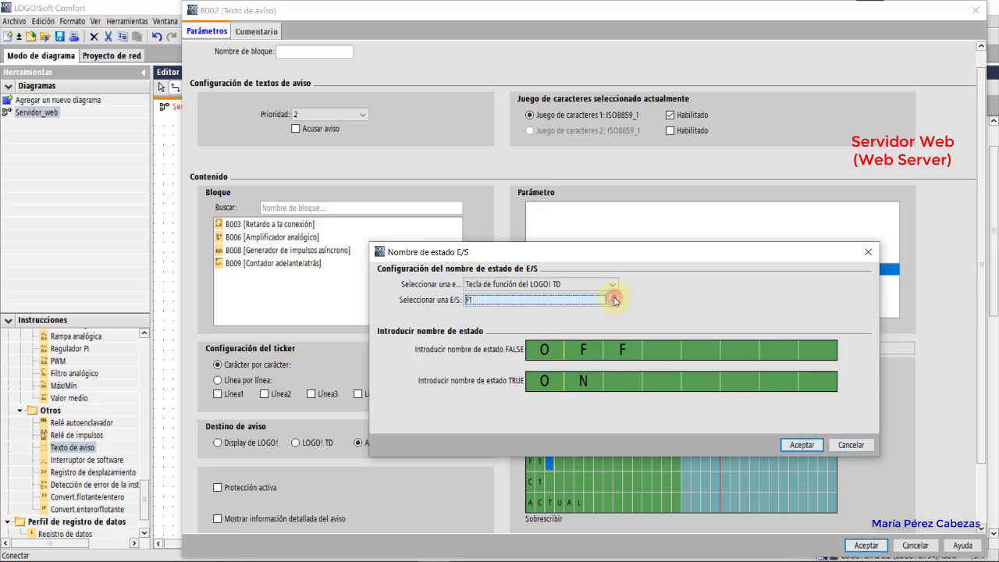
{"action": "left_click", "coordinate": [791, 444]}
Step: Insert an OFF/ON state field for cursor key C1▲ after the C1 label in the message text
{"action": "left_click", "coordinate": [548, 484]}
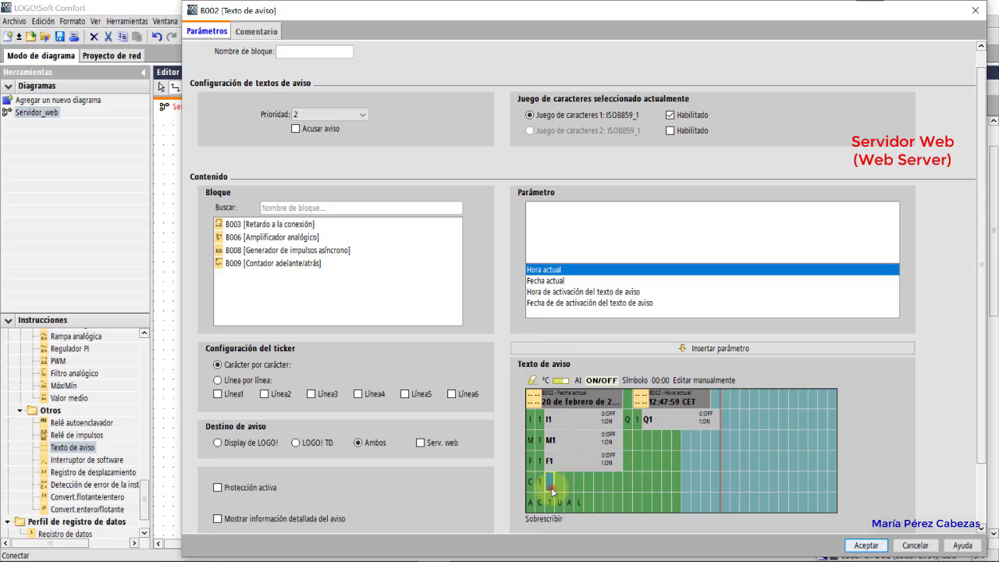
{"action": "left_click", "coordinate": [602, 380]}
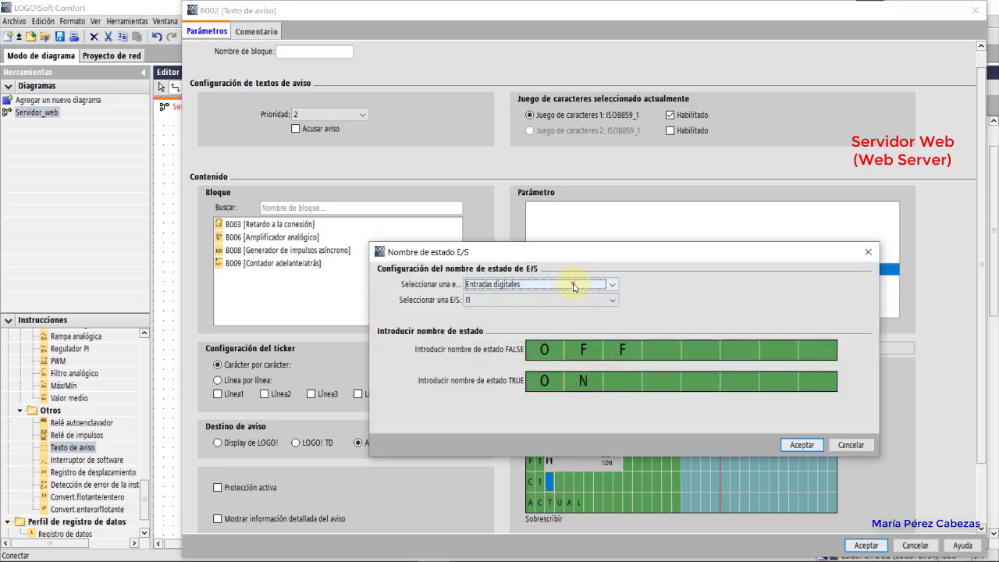
{"action": "left_click", "coordinate": [576, 284]}
{"action": "left_click", "coordinate": [515, 331]}
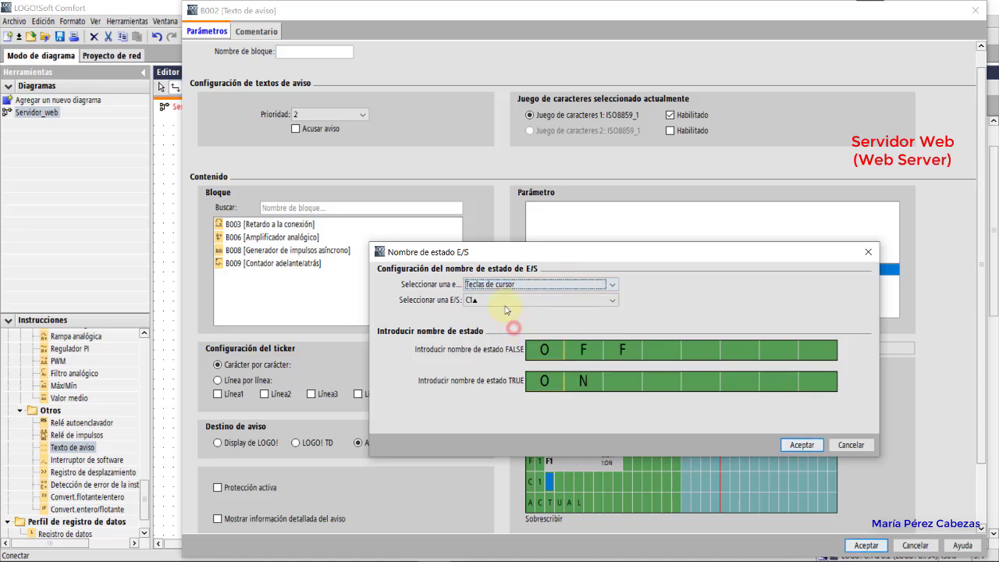
{"action": "left_click", "coordinate": [611, 300]}
{"action": "left_click", "coordinate": [612, 302]}
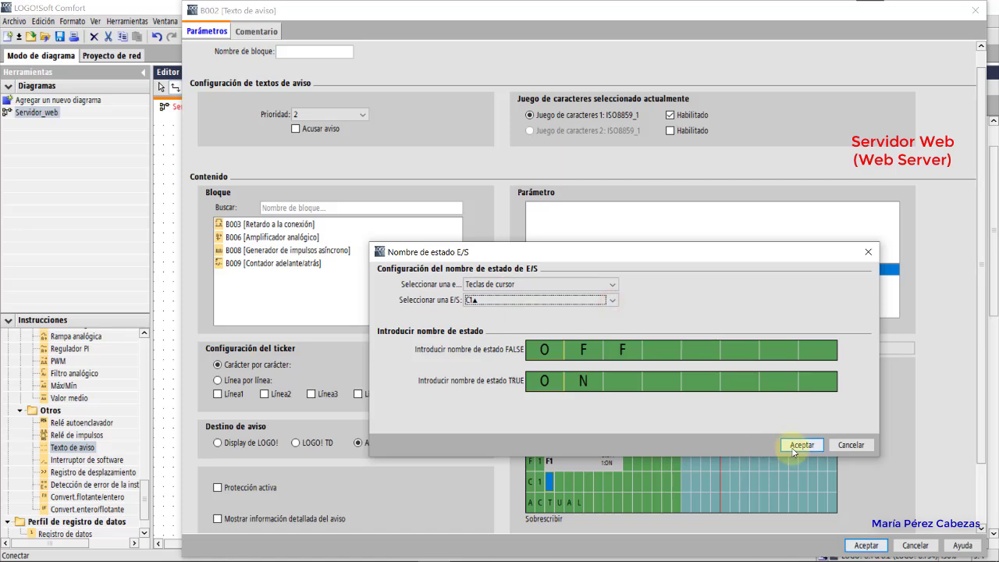
{"action": "left_click", "coordinate": [796, 444]}
Step: Add the label Q2 after the M1 state field and insert an OFF/ON state field for digital output Q2
{"action": "left_click", "coordinate": [629, 443]}
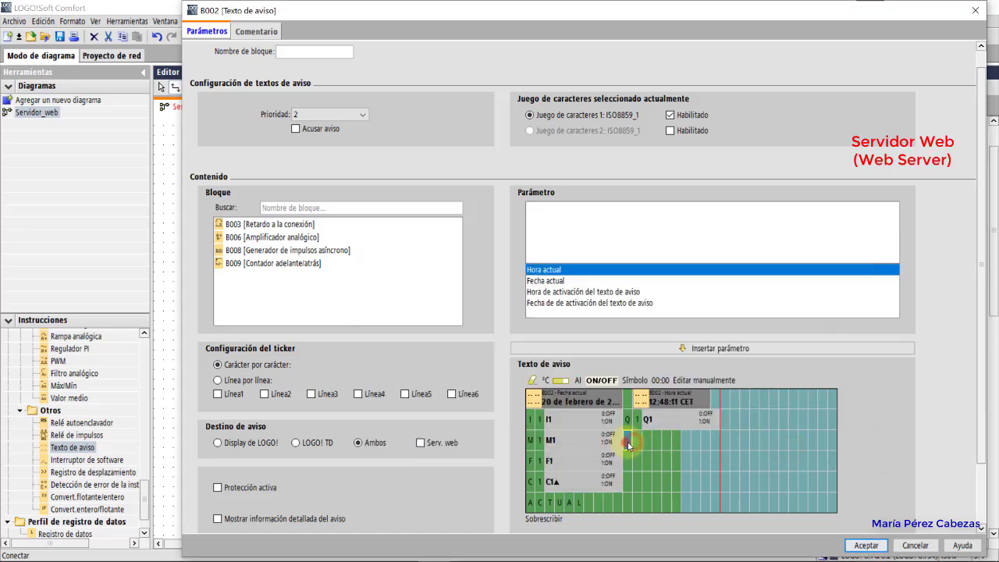
{"action": "type", "text": "Q2"}
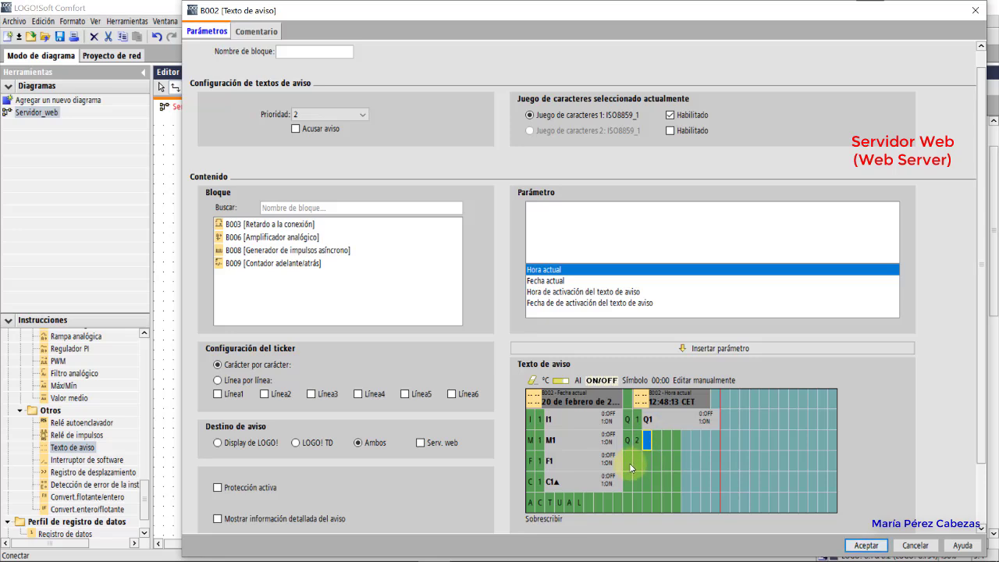
{"action": "left_click", "coordinate": [600, 380]}
{"action": "left_click", "coordinate": [522, 290]}
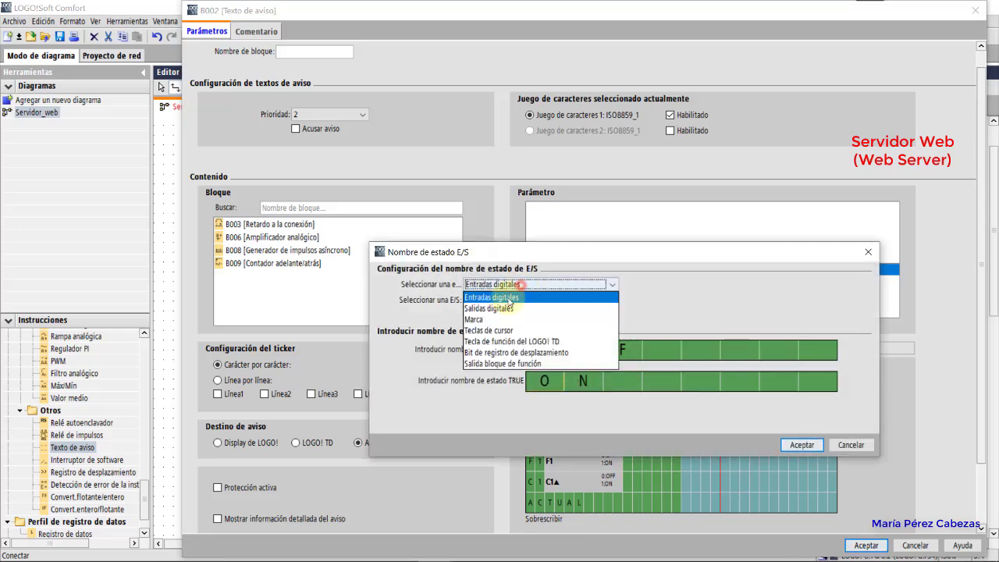
{"action": "left_click", "coordinate": [535, 301]}
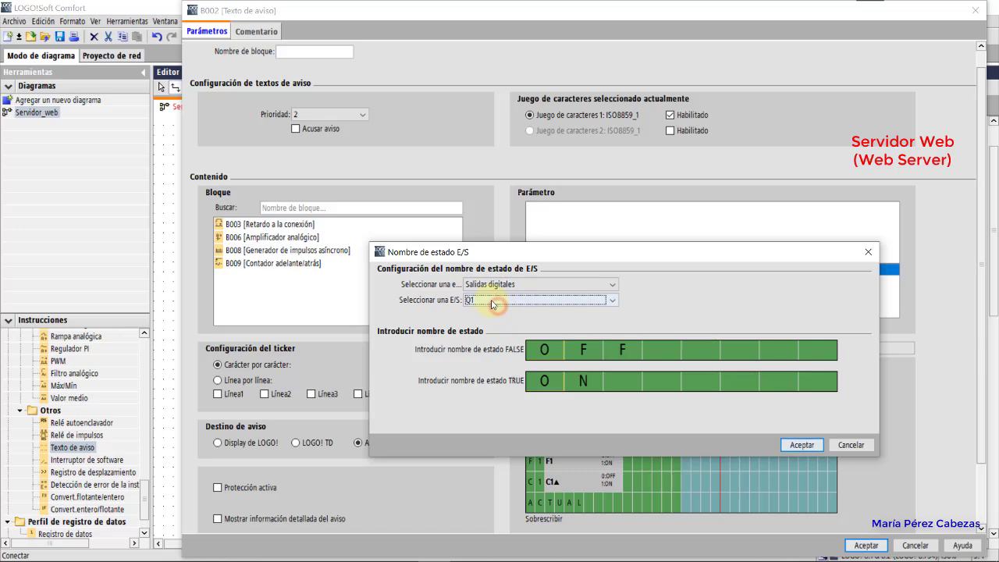
{"action": "left_click", "coordinate": [499, 304]}
{"action": "left_click", "coordinate": [476, 320]}
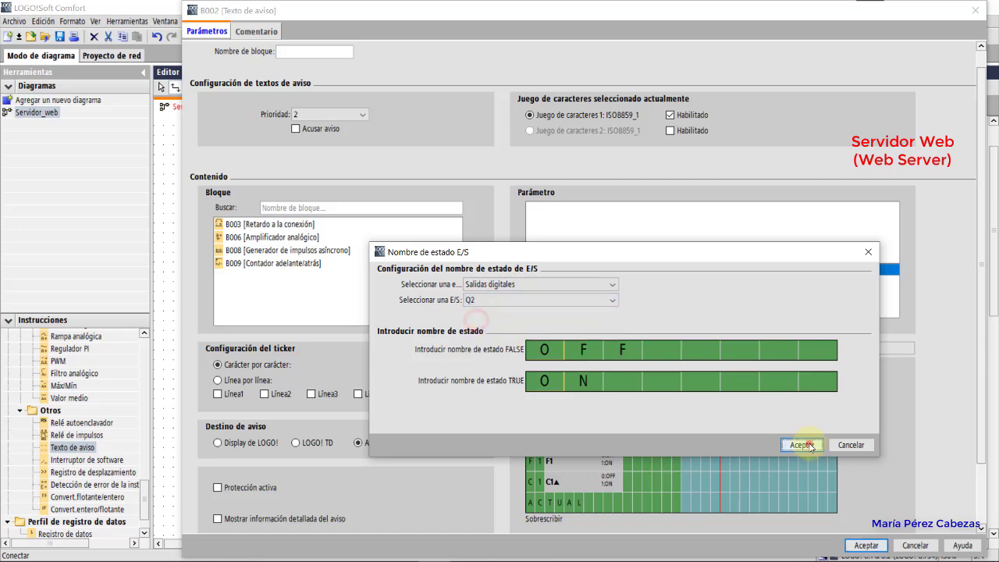
{"action": "left_click", "coordinate": [803, 444]}
Step: Add the label Q3 after the F1 state field and insert an OFF/ON state field for digital output Q3
{"action": "left_click", "coordinate": [628, 460]}
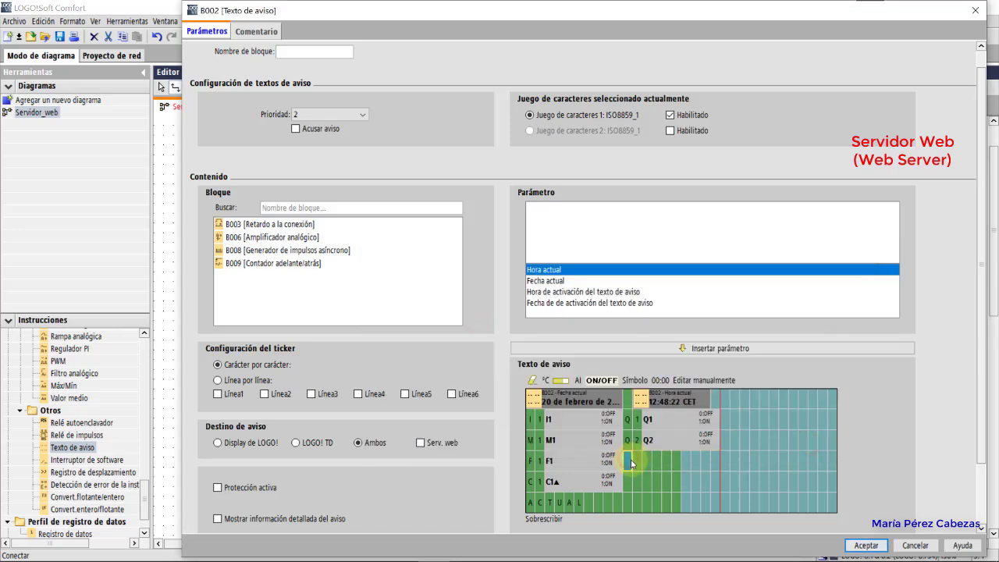
{"action": "left_click", "coordinate": [601, 382]}
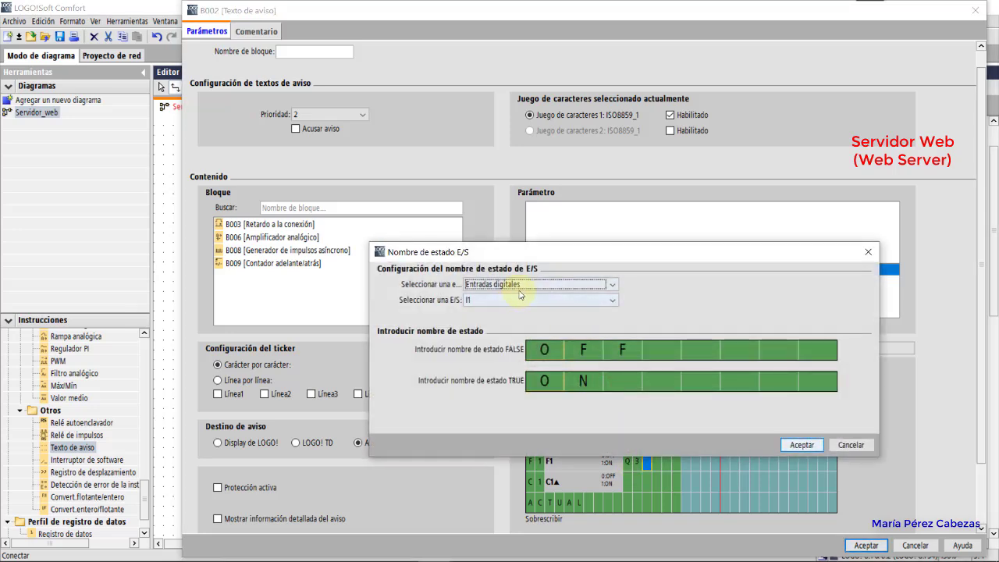
{"action": "left_click", "coordinate": [519, 285]}
{"action": "left_click", "coordinate": [496, 307]}
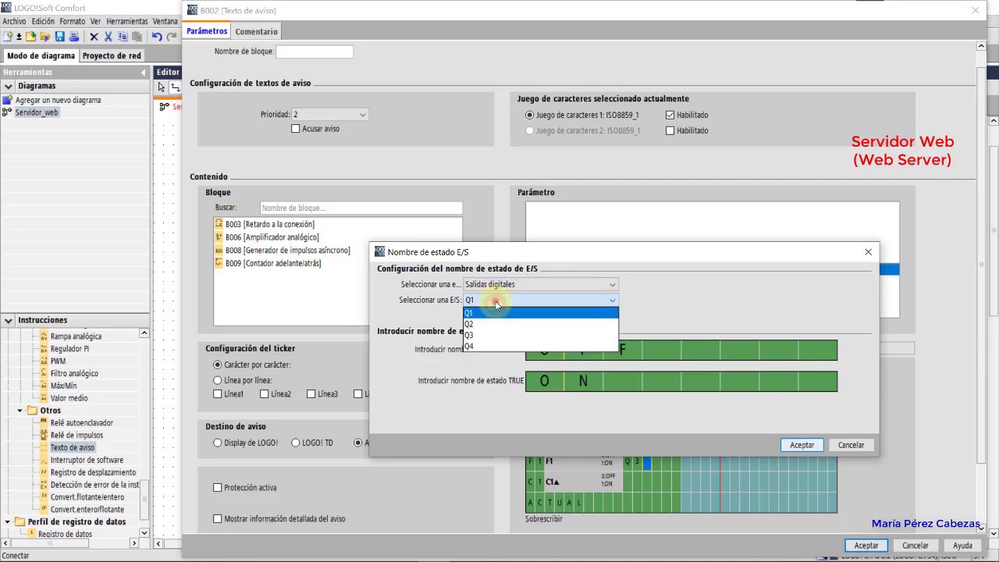
{"action": "left_click", "coordinate": [482, 332]}
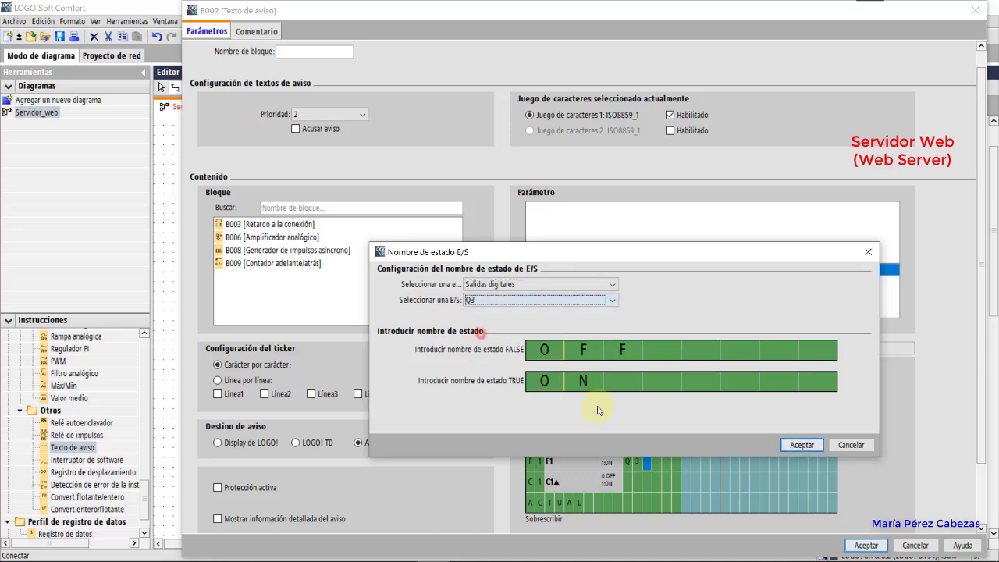
{"action": "left_click", "coordinate": [793, 440]}
Step: Add the label Q4 after the C1▲ state field and insert an OFF/ON state field for digital output Q4
{"action": "left_click", "coordinate": [634, 485]}
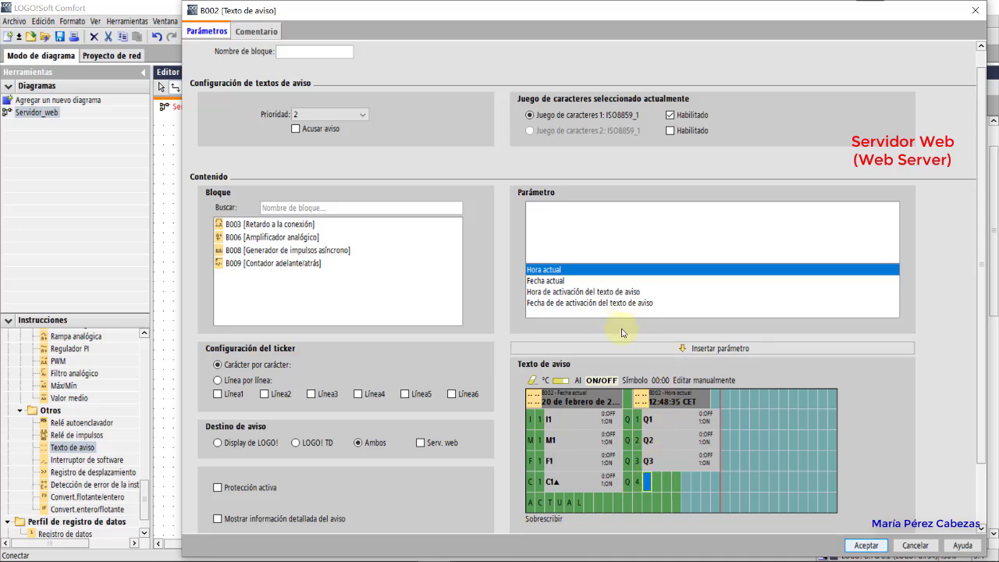
{"action": "left_click", "coordinate": [603, 380]}
{"action": "left_click", "coordinate": [508, 286]}
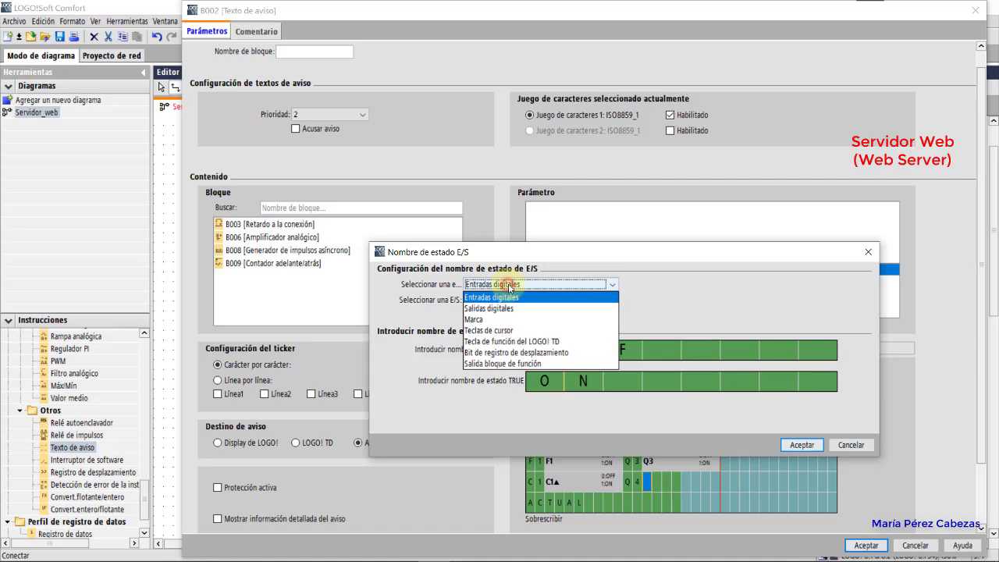
{"action": "left_click", "coordinate": [493, 308]}
{"action": "left_click", "coordinate": [492, 303]}
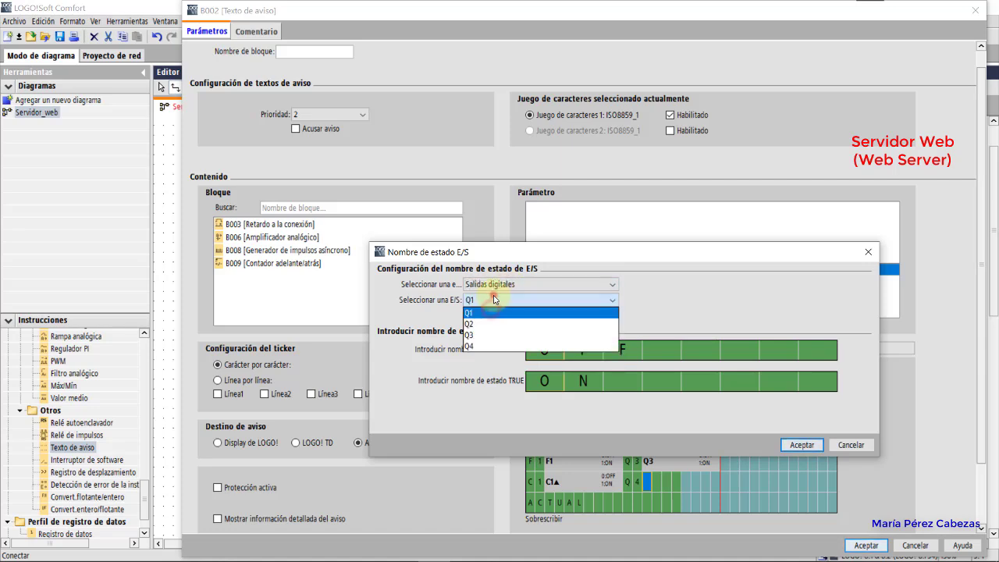
{"action": "left_click", "coordinate": [472, 348]}
{"action": "left_click", "coordinate": [802, 445]}
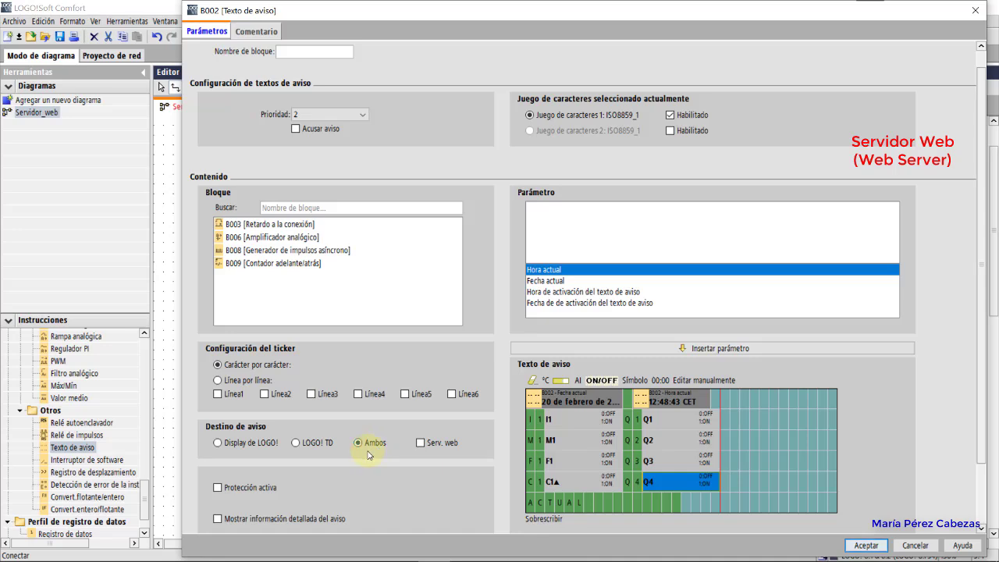
Step: Enable the web server as an additional message destination and apply the settings of message text block B002
{"action": "left_click", "coordinate": [423, 444]}
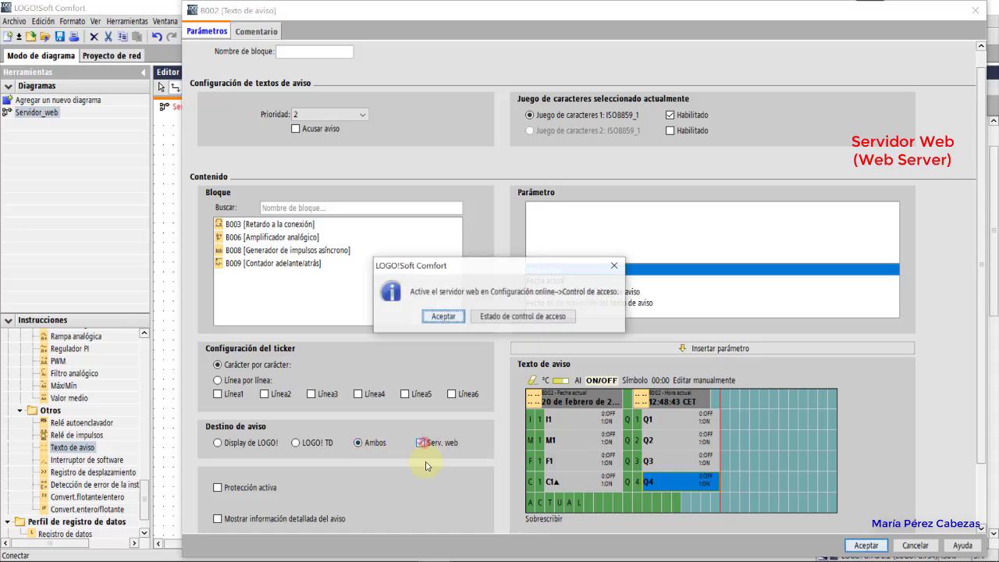
{"action": "left_click", "coordinate": [452, 315]}
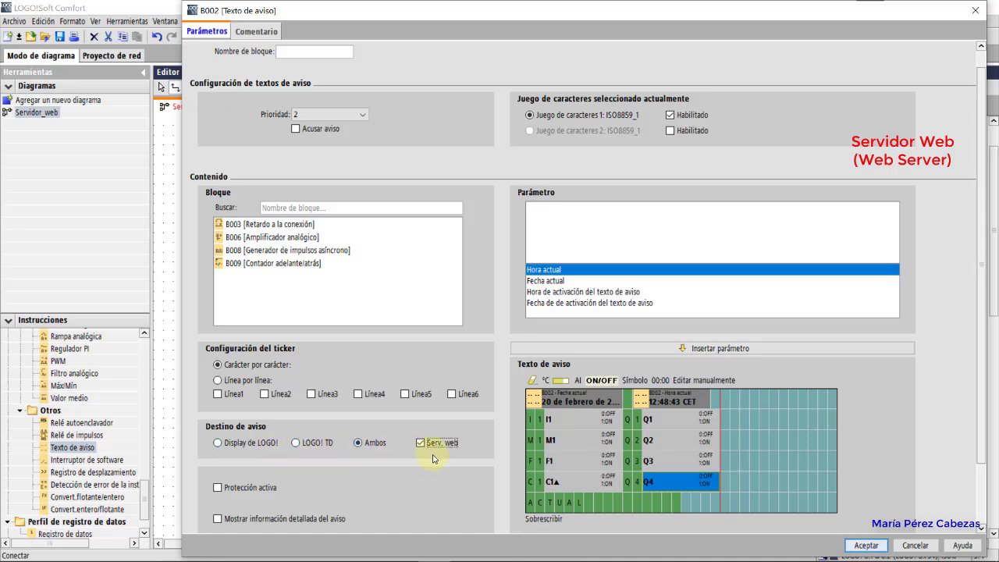
{"action": "left_click", "coordinate": [861, 545]}
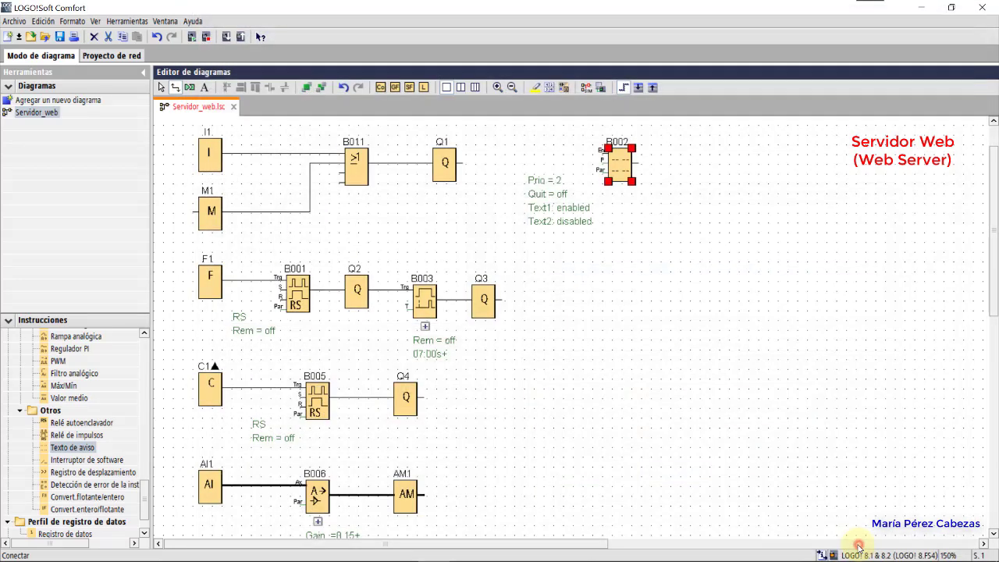
{"action": "right_click", "coordinate": [616, 167]}
{"action": "left_click", "coordinate": [651, 220]}
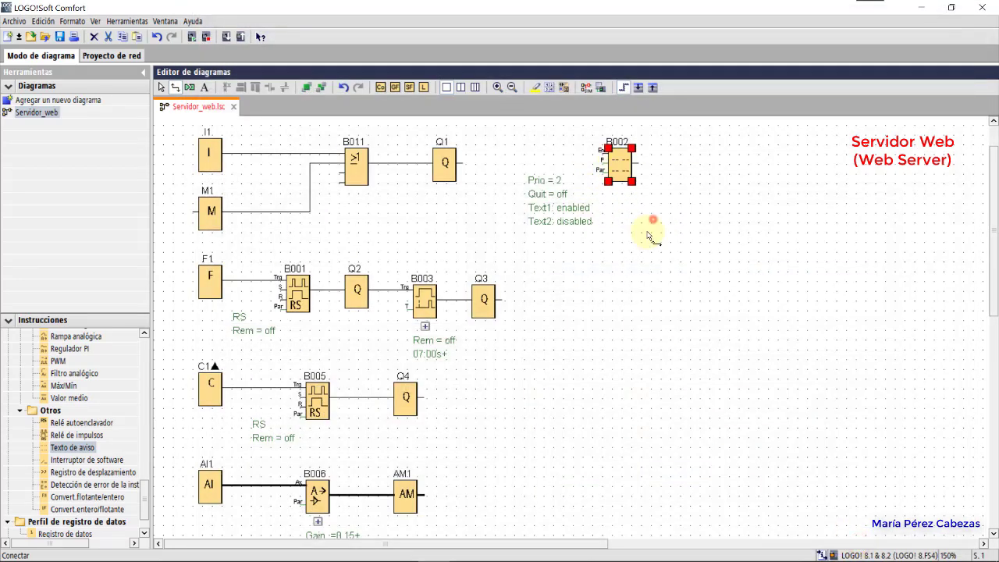
{"action": "right_click", "coordinate": [614, 286]}
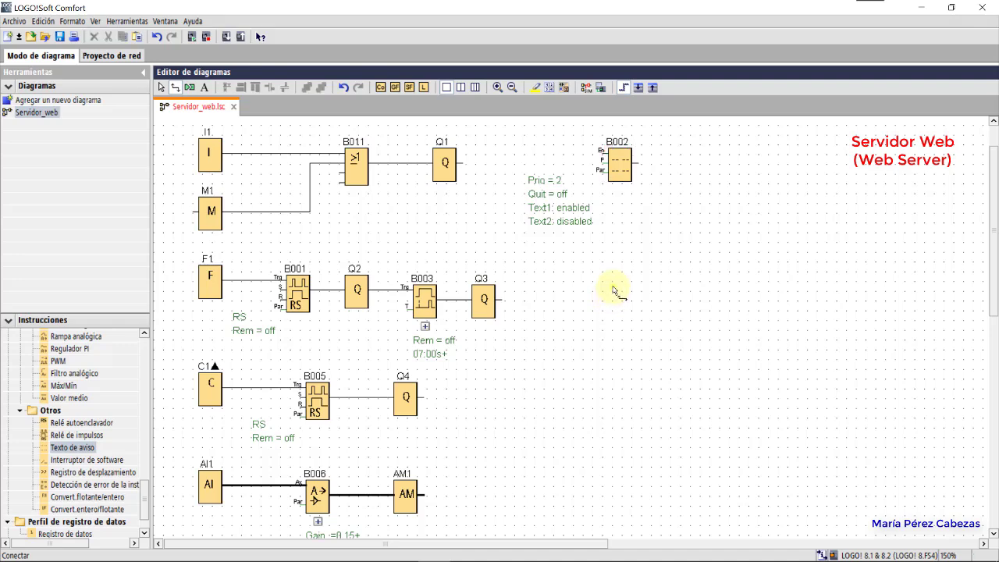
Step: Reopen message text block B002 and insert the Valor actual parameter of on-delay block B003 after the ACTUAL label
{"action": "left_click", "coordinate": [628, 178]}
{"action": "double_click", "coordinate": [621, 169]}
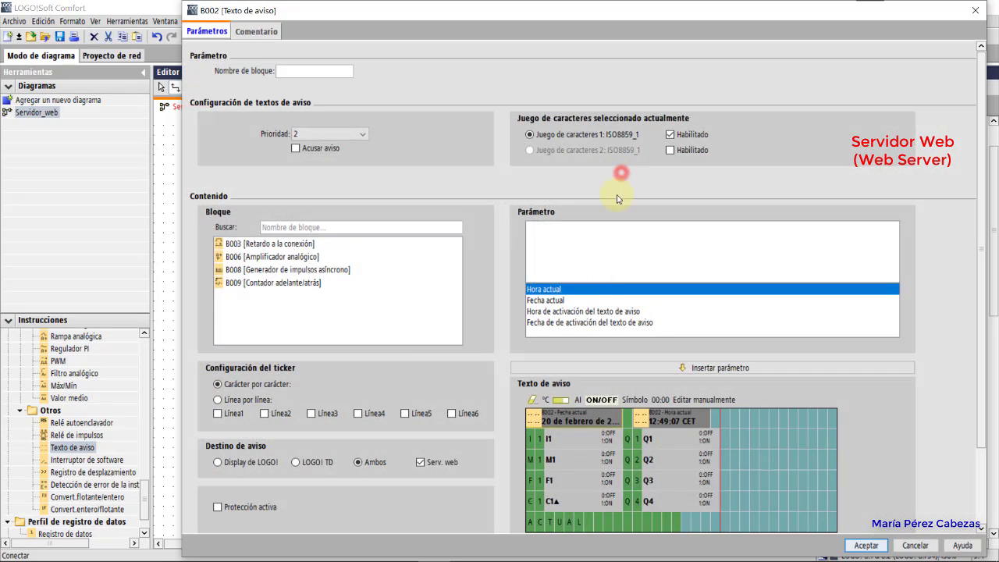
{"action": "left_click", "coordinate": [609, 528]}
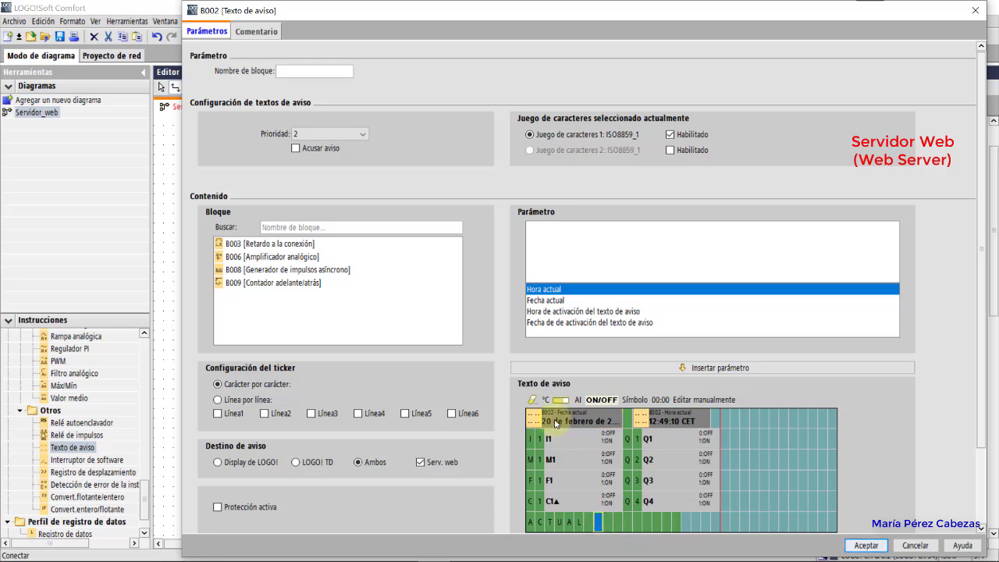
{"action": "left_click", "coordinate": [293, 243]}
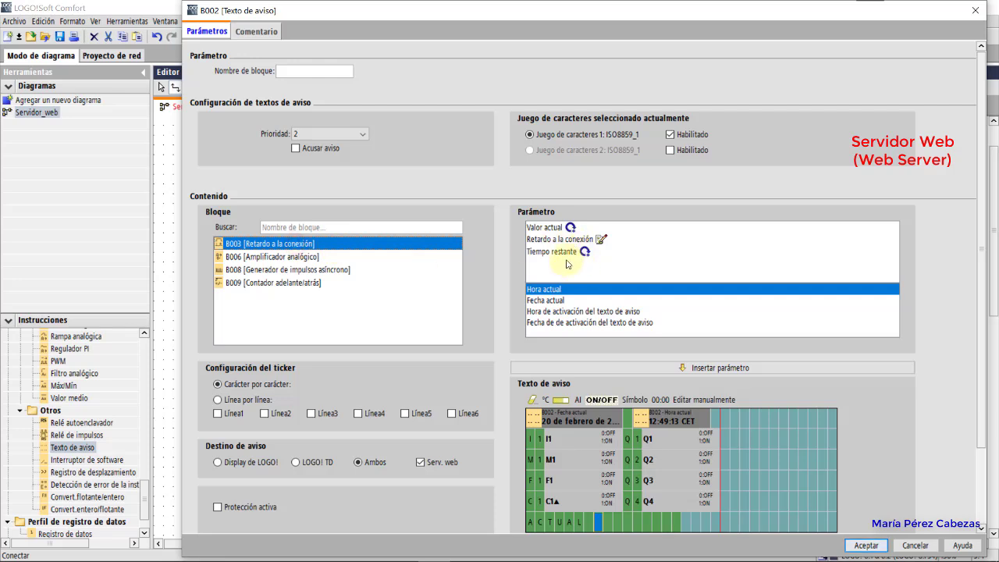
{"action": "double_click", "coordinate": [556, 226]}
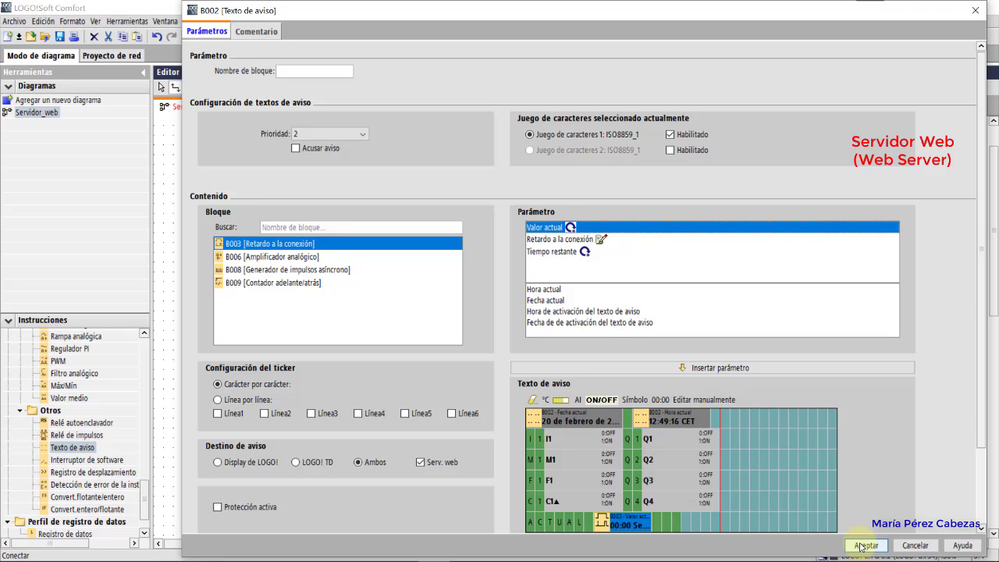
Step: Apply the settings of B002, then place a second Texto de aviso block below it and open its parameters
{"action": "left_click", "coordinate": [862, 545]}
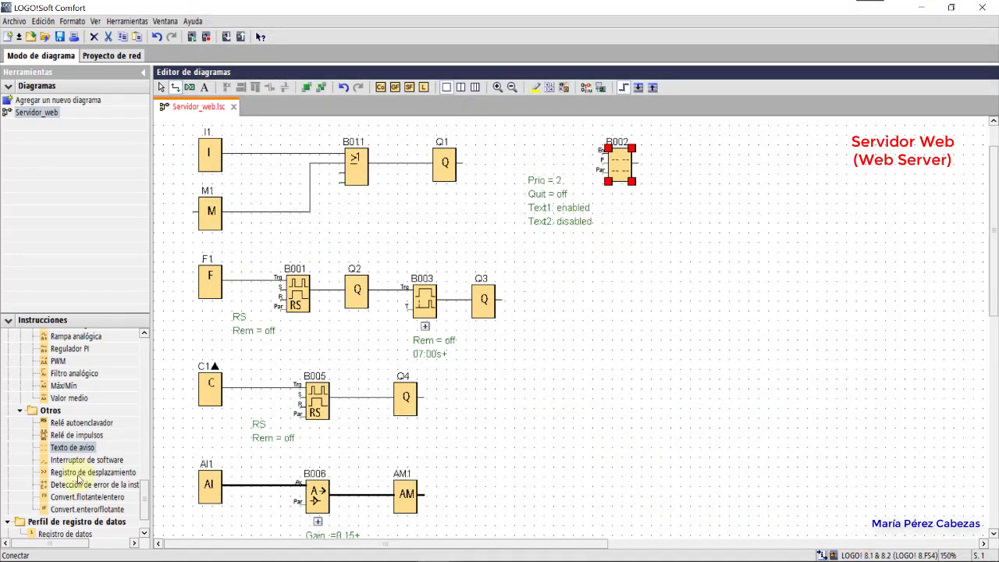
{"action": "left_click_drag", "start_coordinate": [76, 450], "coordinate": [628, 304]}
{"action": "double_click", "coordinate": [628, 305]}
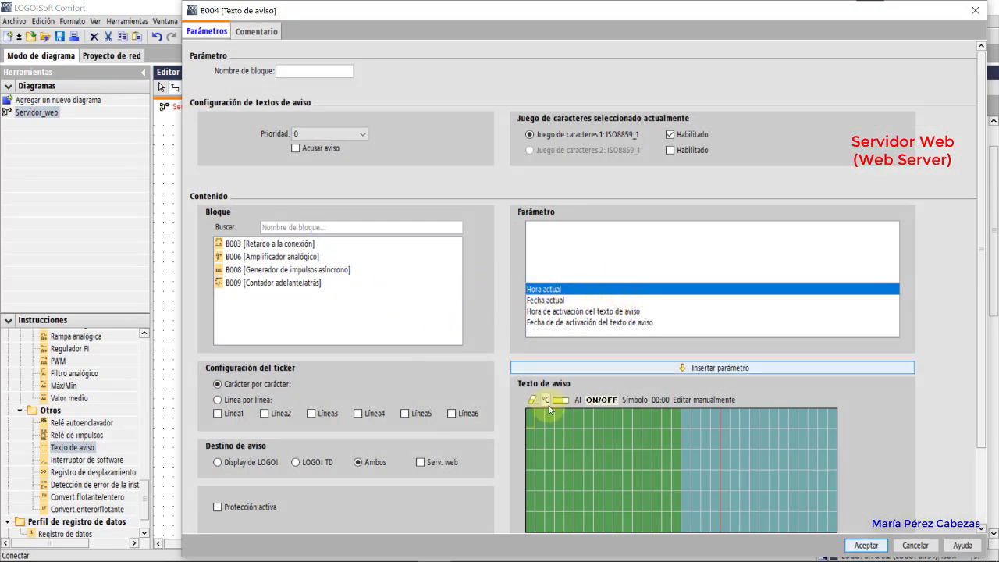
Step: Insert two Fecha actual fields side by side on the first line of B004's message text
{"action": "double_click", "coordinate": [552, 301]}
{"action": "double_click", "coordinate": [556, 290]}
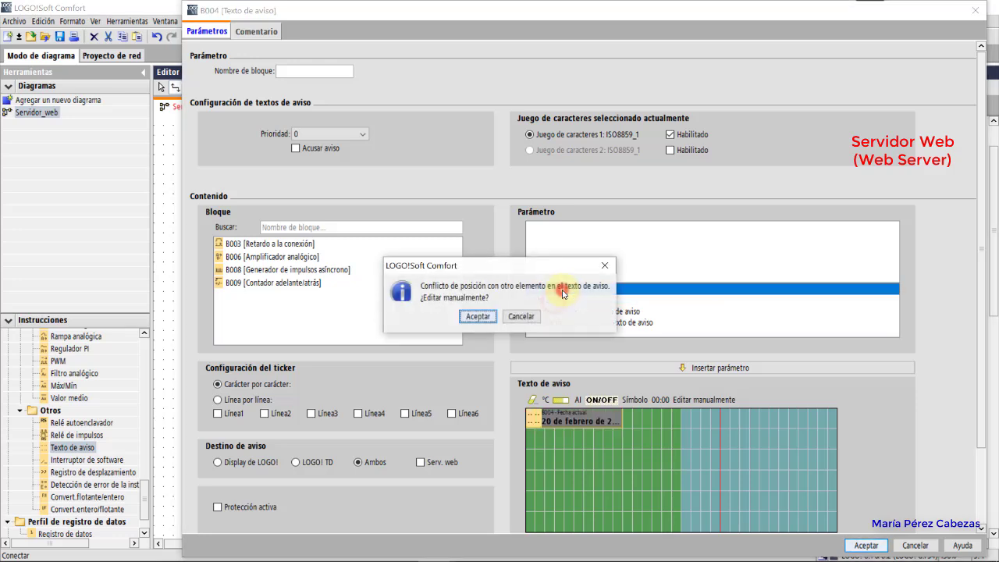
{"action": "left_click", "coordinate": [539, 321]}
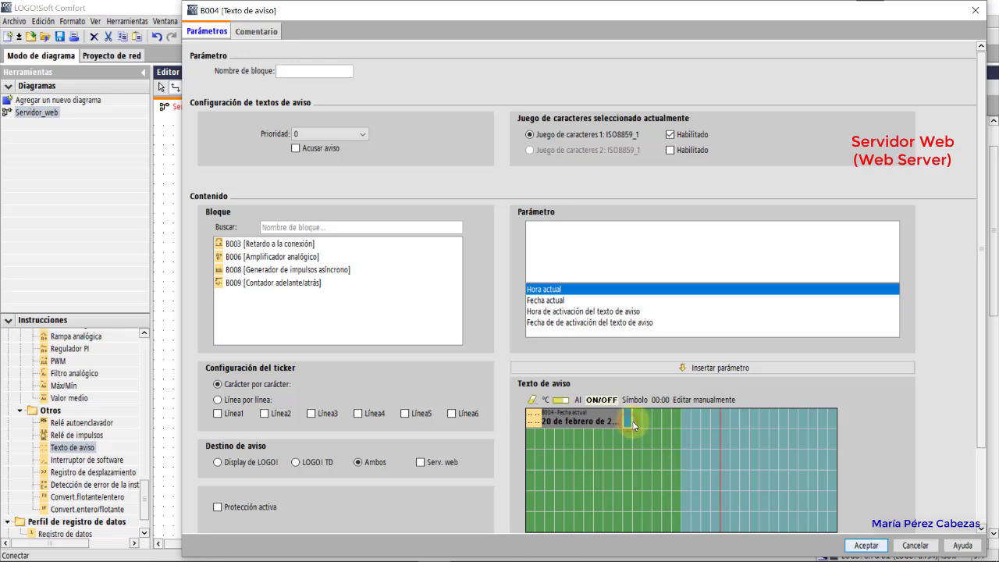
{"action": "double_click", "coordinate": [552, 302]}
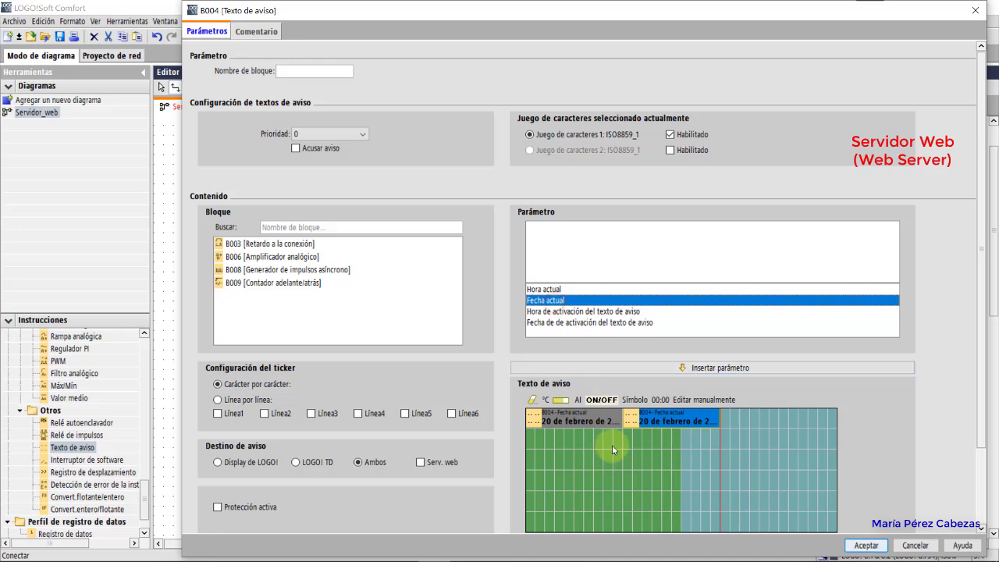
Step: Add the labels ACTUAL, TIEMPO and RESTANTE on the second, third and fourth lines of the message text
{"action": "left_click", "coordinate": [529, 440]}
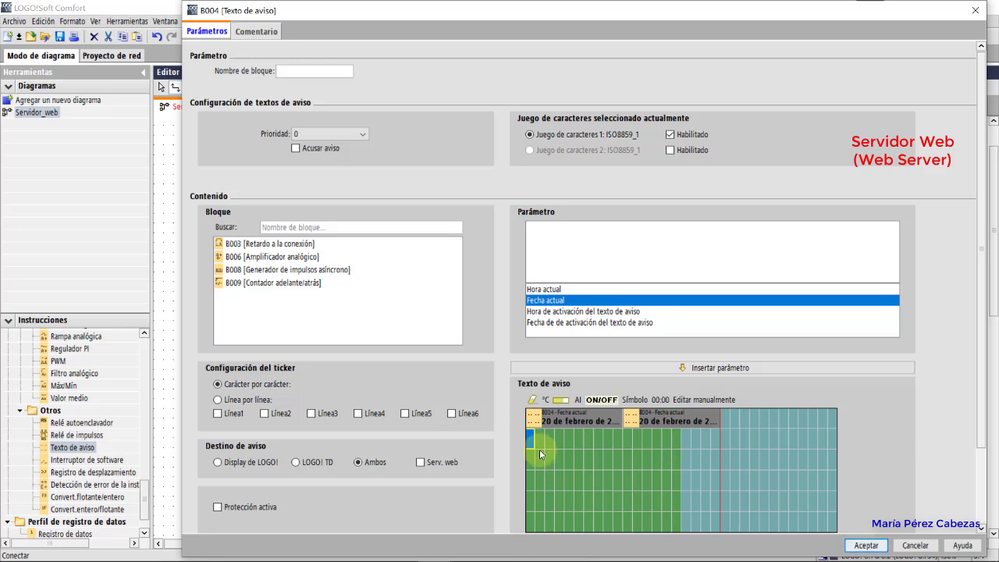
{"action": "type", "text": "ACTUAL"}
{"action": "left_click", "coordinate": [532, 463]}
{"action": "type", "text": "TIEMPO"}
{"action": "left_click", "coordinate": [534, 481]}
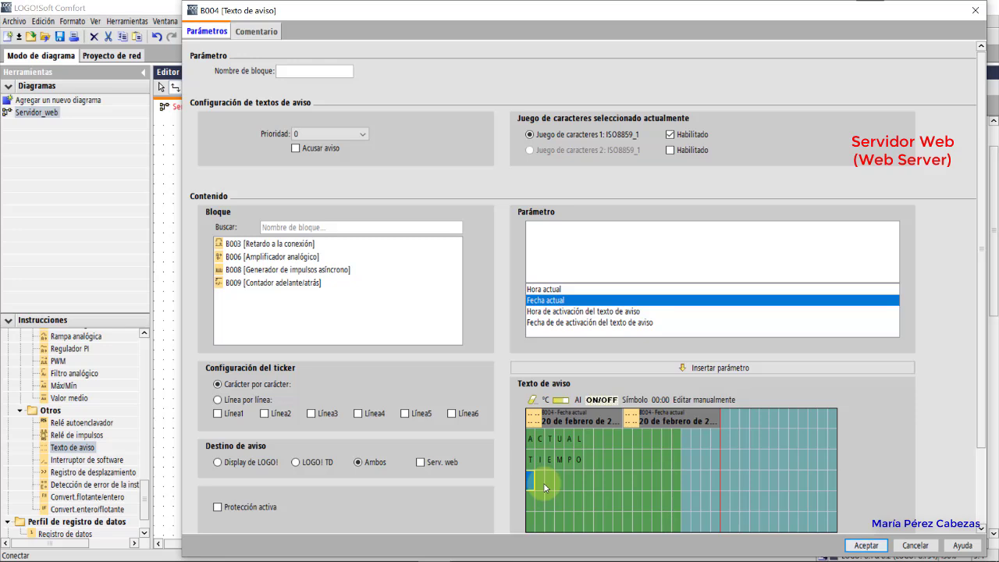
{"action": "type", "text": "RESTANTE"}
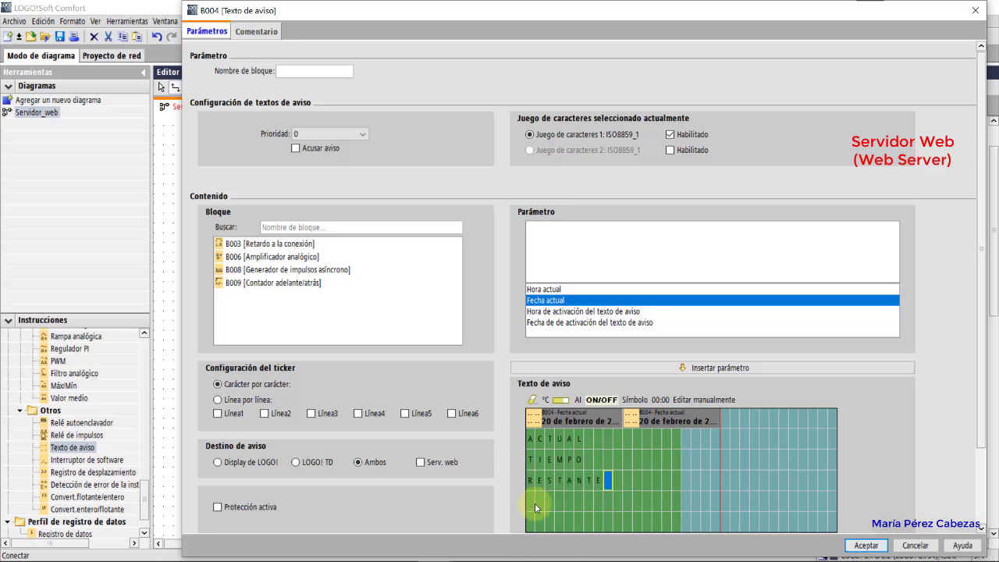
Step: Write AI followed by °c on the fifth line of the message text
{"action": "left_click", "coordinate": [532, 506]}
{"action": "type", "text": "AT"}
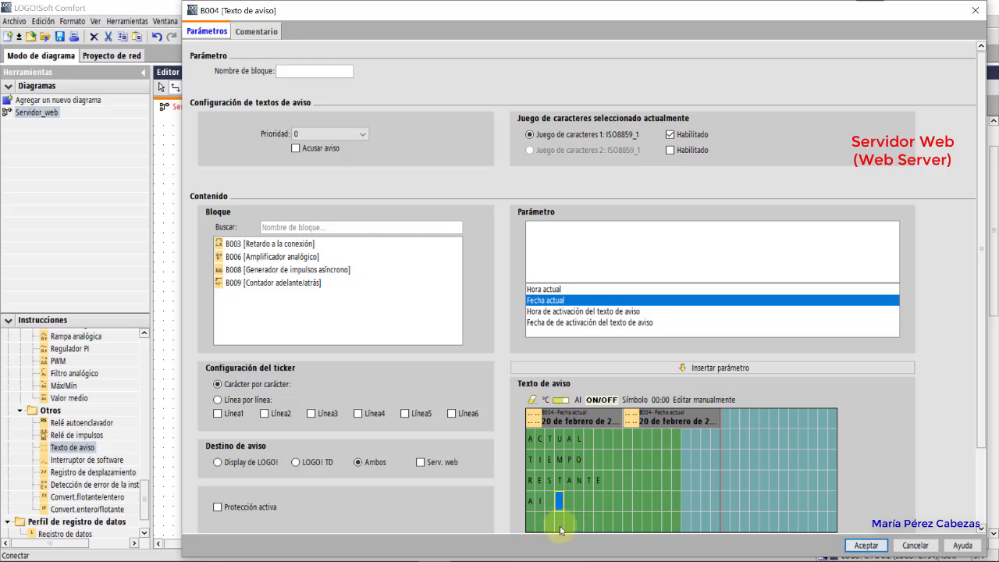
{"action": "type", "text": "*"}
{"action": "key", "text": "BackSpace"}
{"action": "type", "text": "*"}
{"action": "key", "text": "BackSpace"}
{"action": "type", "text": "*"}
{"action": "type", "text": "c"}
Step: Insert on-delay block B003's Valor actual and Retardo a la conexión parameters directly after the ACTUAL and TIEMPO labels
{"action": "left_click", "coordinate": [598, 438]}
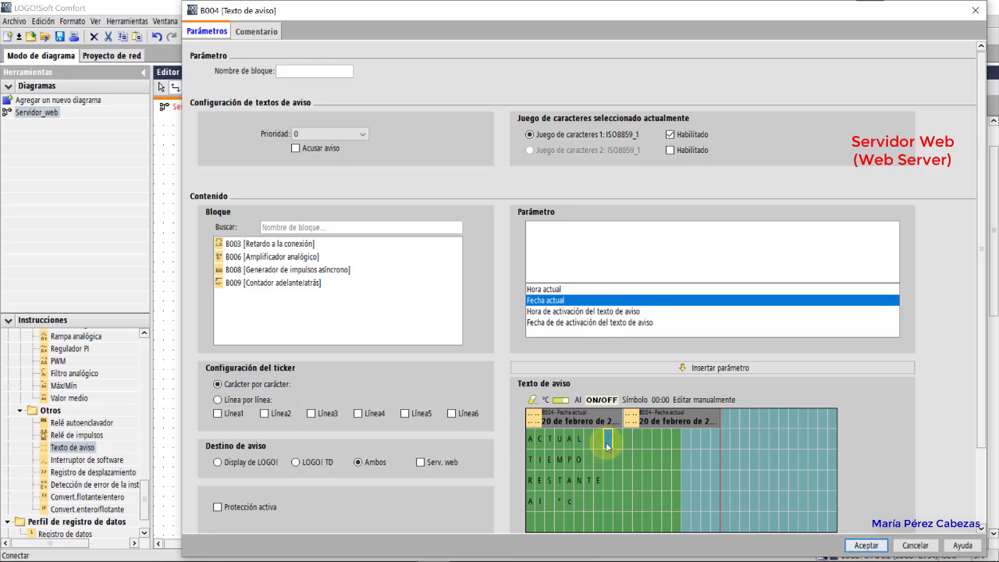
{"action": "left_click", "coordinate": [587, 450]}
{"action": "left_click", "coordinate": [289, 244]}
{"action": "double_click", "coordinate": [539, 228]}
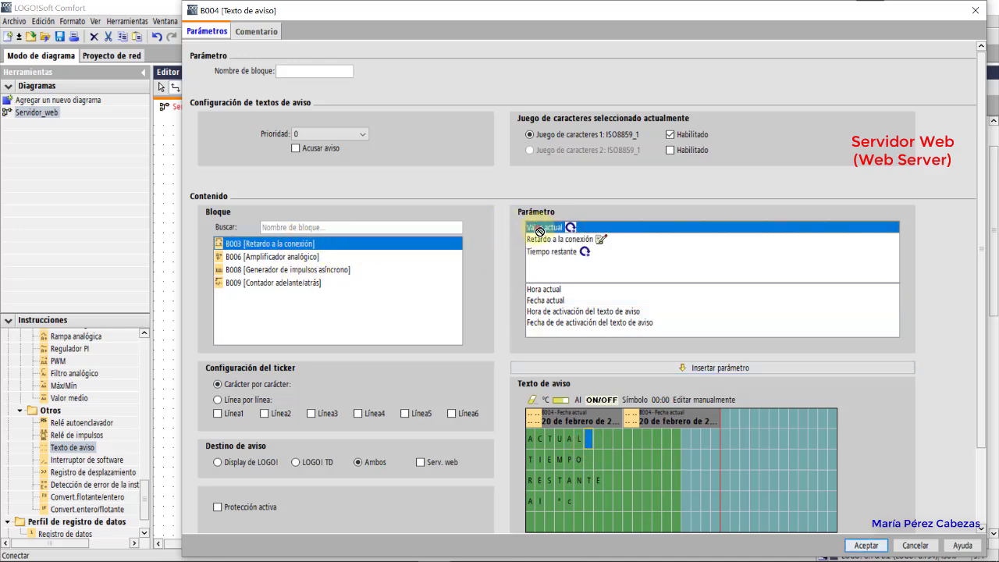
{"action": "left_click", "coordinate": [591, 461]}
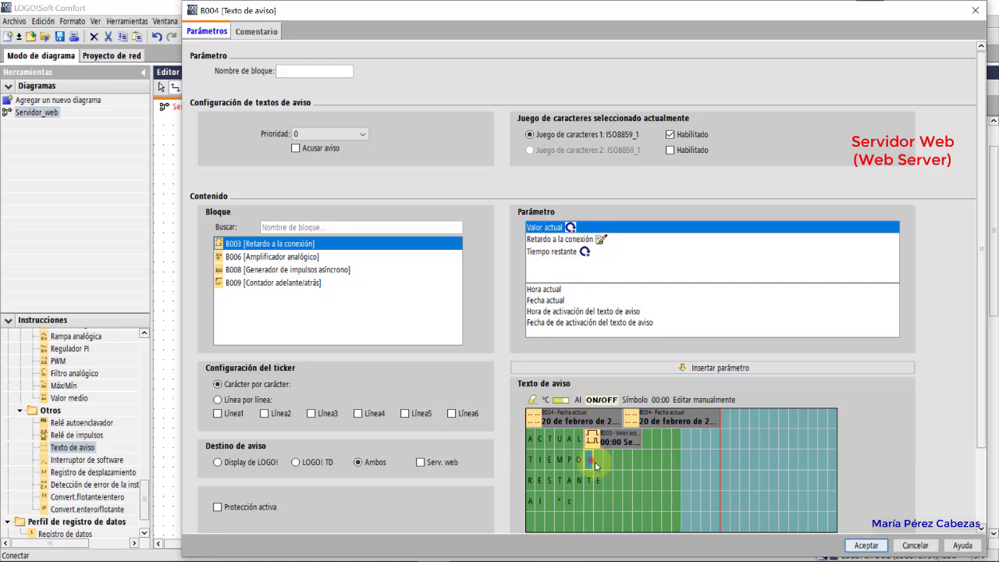
{"action": "double_click", "coordinate": [556, 238]}
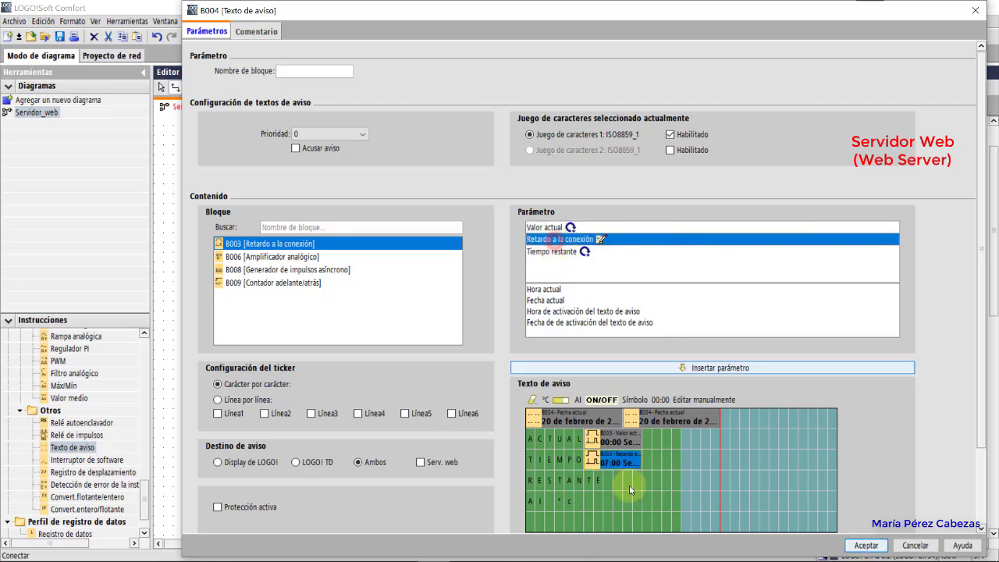
Step: Delete the Valor actual and Retardo a la conexión fields from the ACTUAL and TIEMPO lines
{"action": "left_click", "coordinate": [594, 442]}
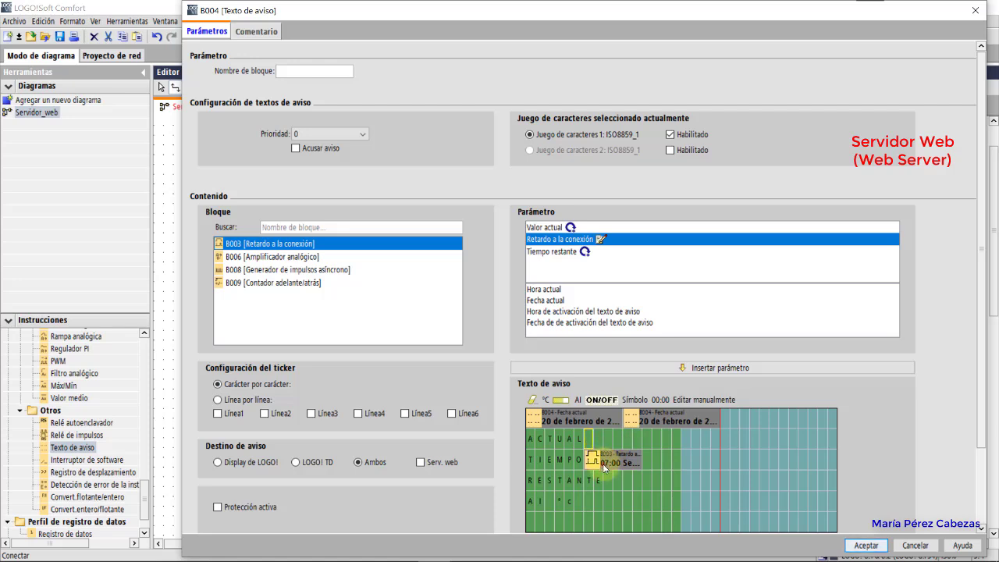
{"action": "key", "text": "Delete"}
{"action": "key", "text": "Delete"}
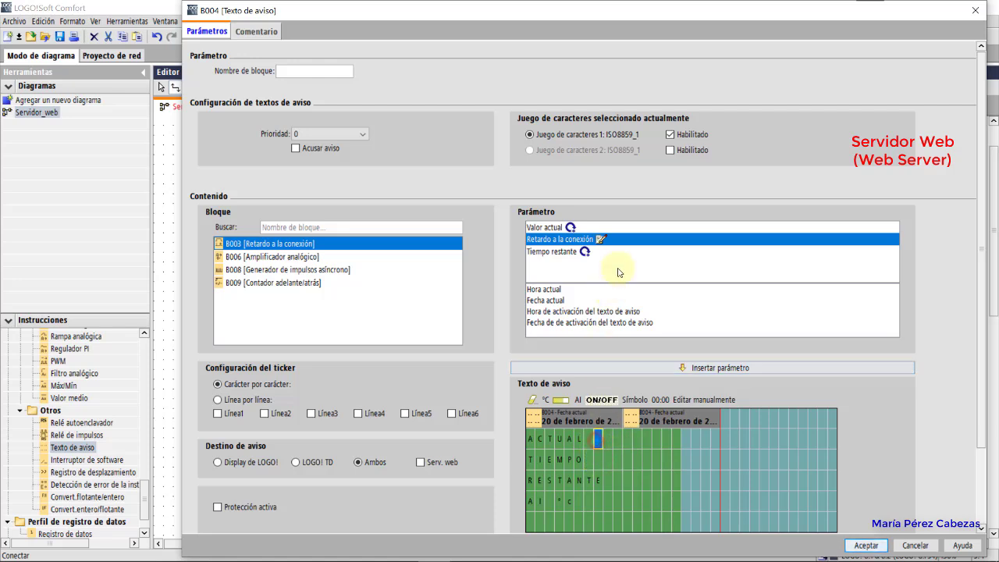
Step: Insert B003's Valor actual, Retardo a la conexión and Tiempo restante one cell after the ACTUAL, TIEMPO and RESTANTE labels respectively
{"action": "double_click", "coordinate": [569, 229]}
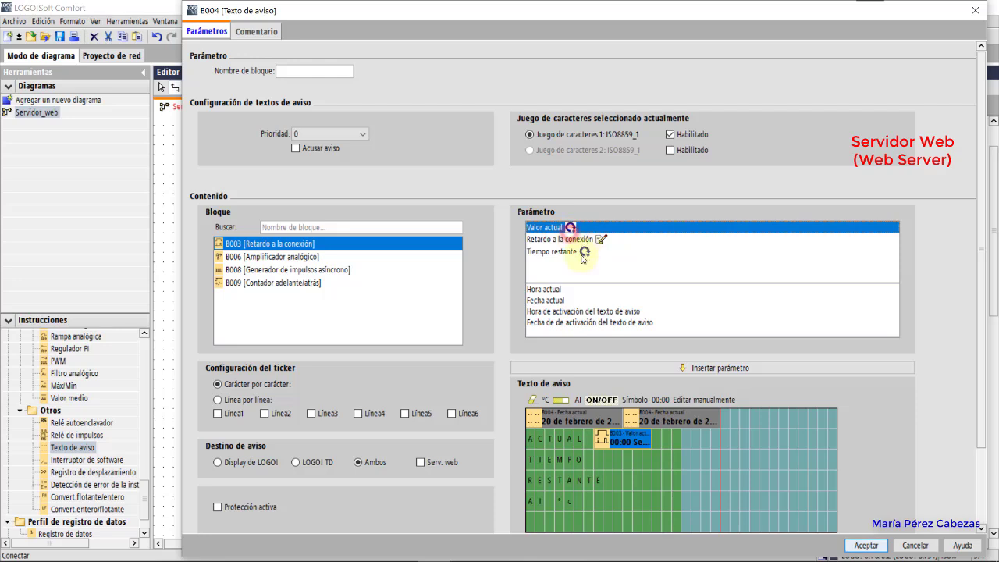
{"action": "left_click", "coordinate": [600, 461]}
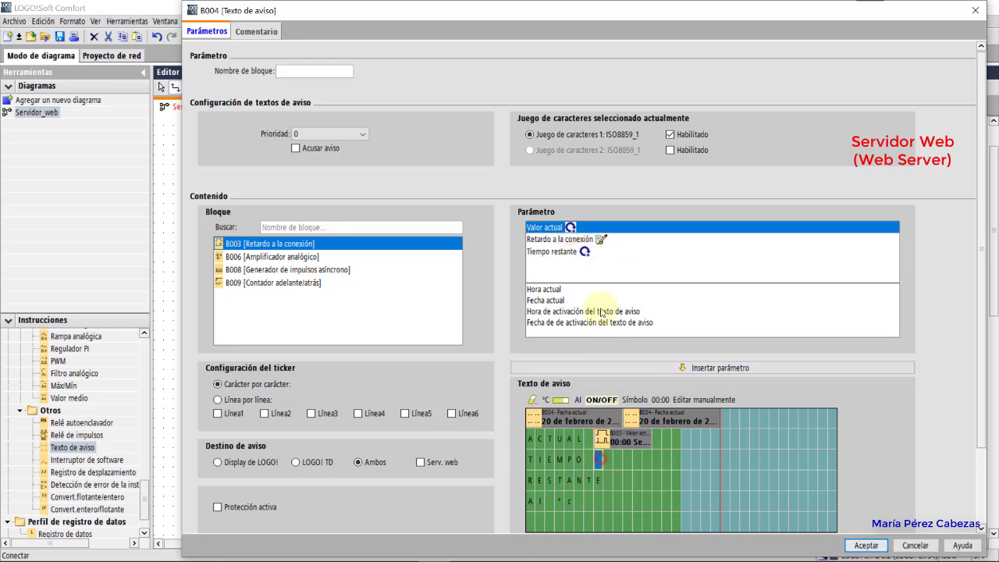
{"action": "double_click", "coordinate": [578, 240]}
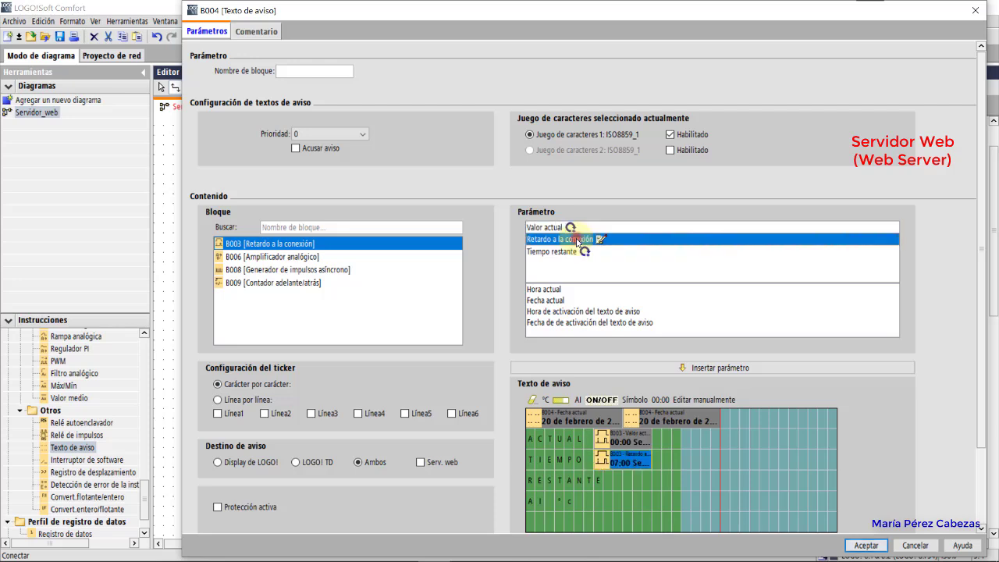
{"action": "left_click", "coordinate": [615, 481]}
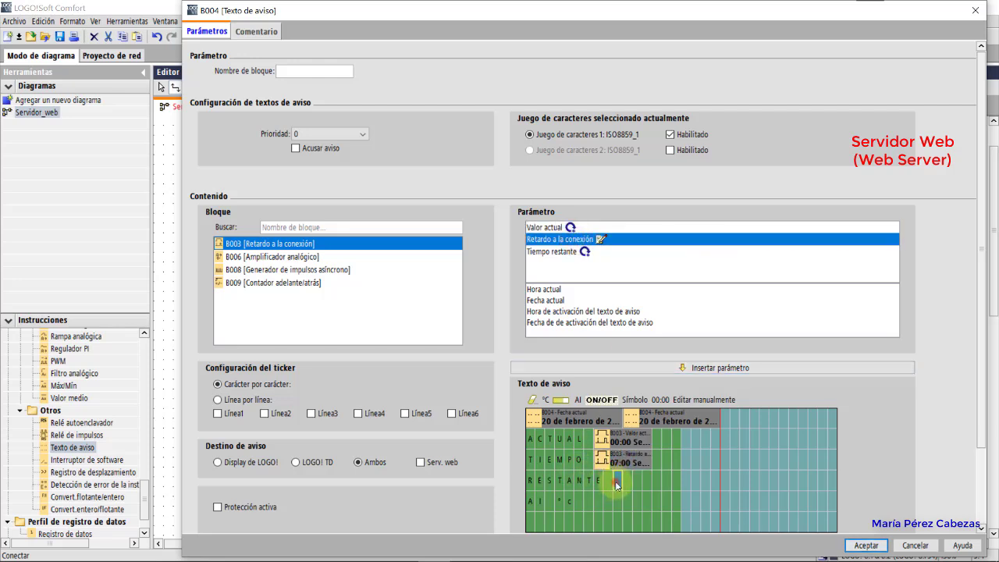
{"action": "left_click", "coordinate": [567, 254]}
{"action": "double_click", "coordinate": [567, 255]}
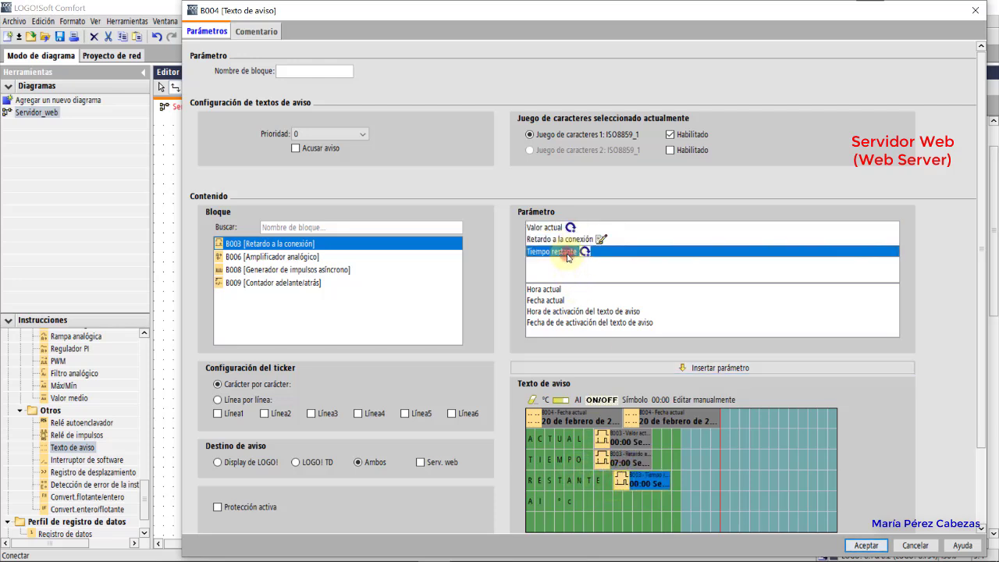
Step: Move the Retardo a la conexión and Valor actual fields to line up vertically with the Tiempo restante field
{"action": "left_click", "coordinate": [617, 465]}
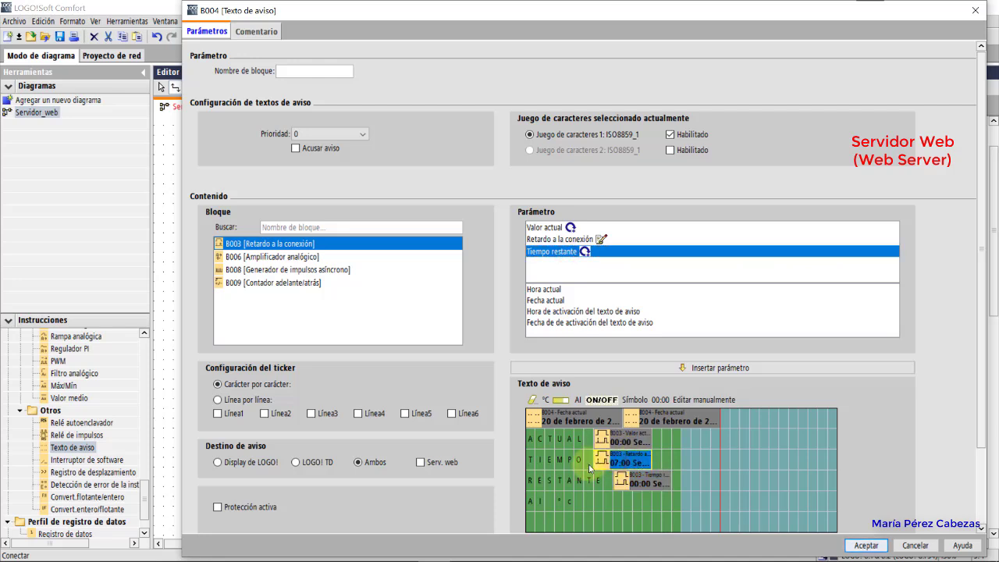
{"action": "left_click_drag", "start_coordinate": [597, 466], "coordinate": [621, 445]}
{"action": "left_click", "coordinate": [609, 441]}
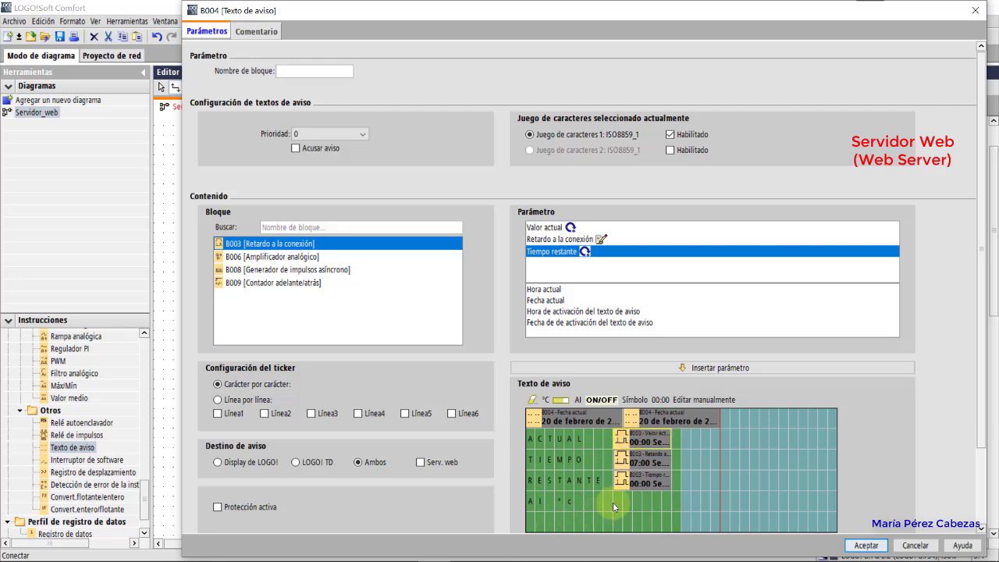
{"action": "left_click", "coordinate": [613, 504]}
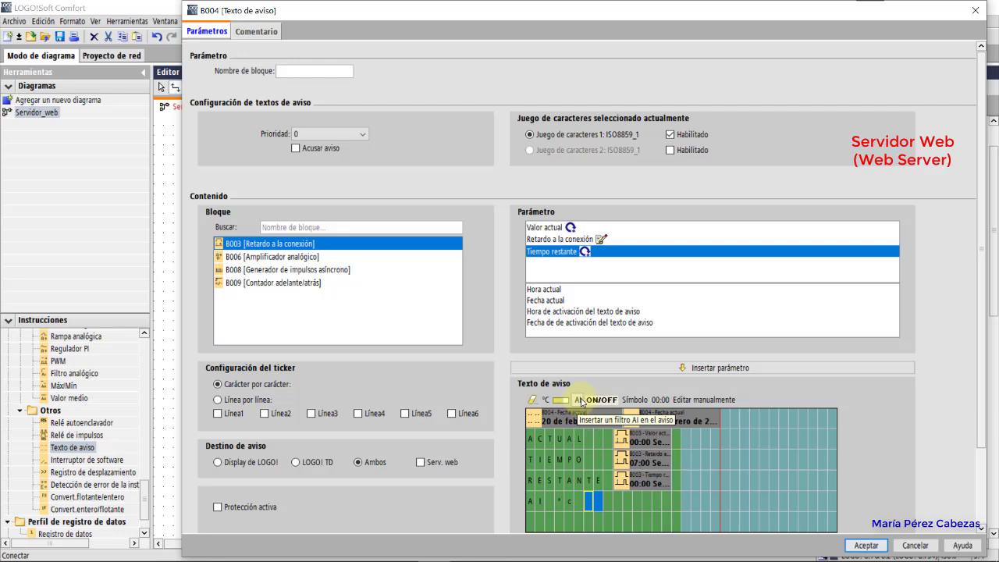
{"action": "left_click", "coordinate": [567, 505]}
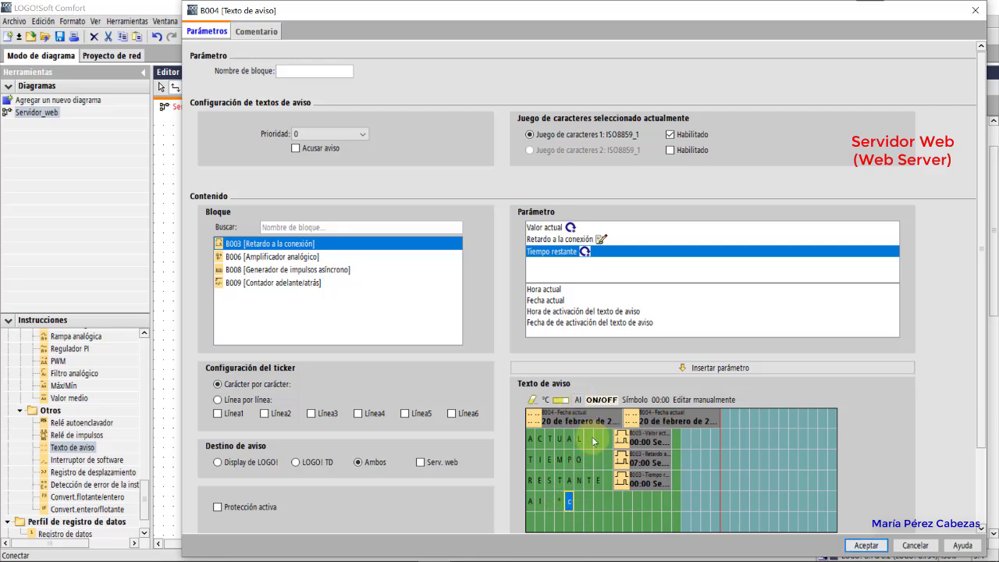
{"action": "left_click", "coordinate": [578, 399]}
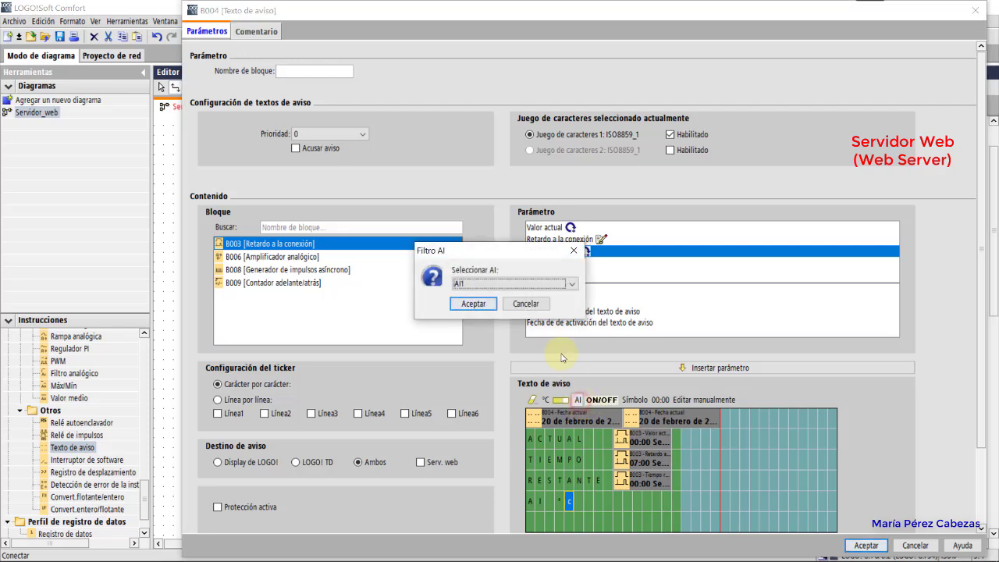
{"action": "left_click", "coordinate": [574, 286]}
{"action": "left_click", "coordinate": [574, 294]}
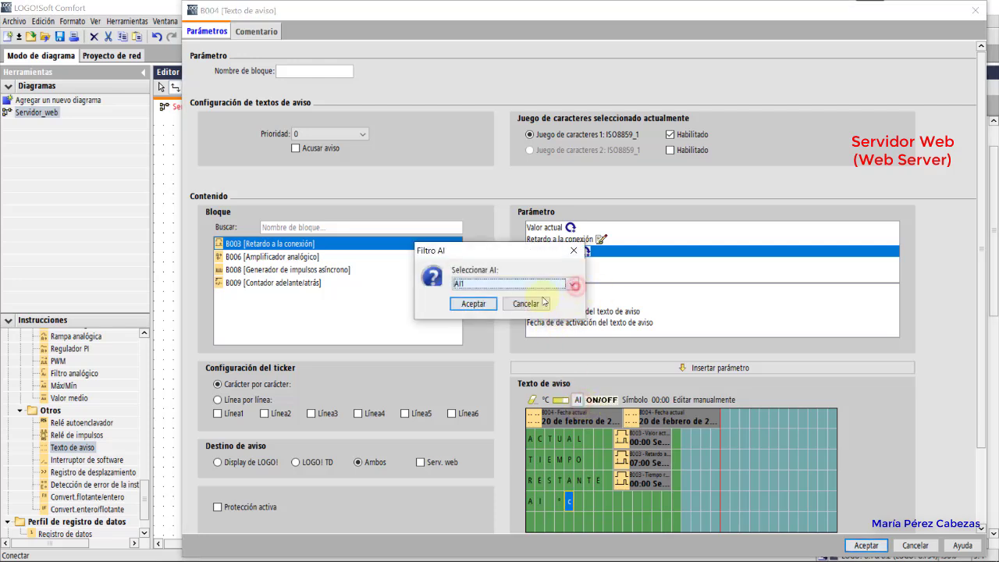
{"action": "left_click", "coordinate": [524, 305]}
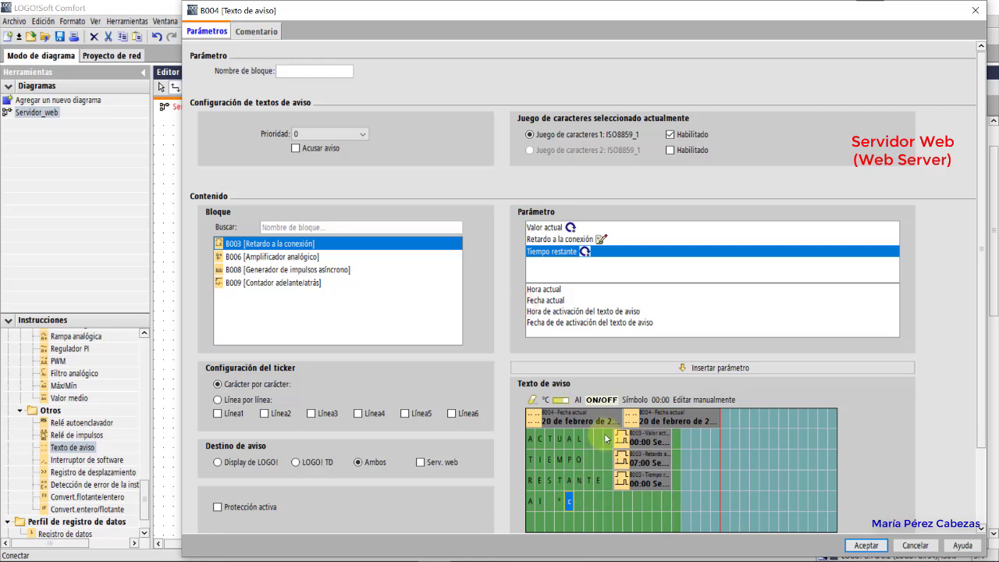
Step: Insert an analog input field for AI1 in place of the °c text on the AI line
{"action": "left_click", "coordinate": [560, 506]}
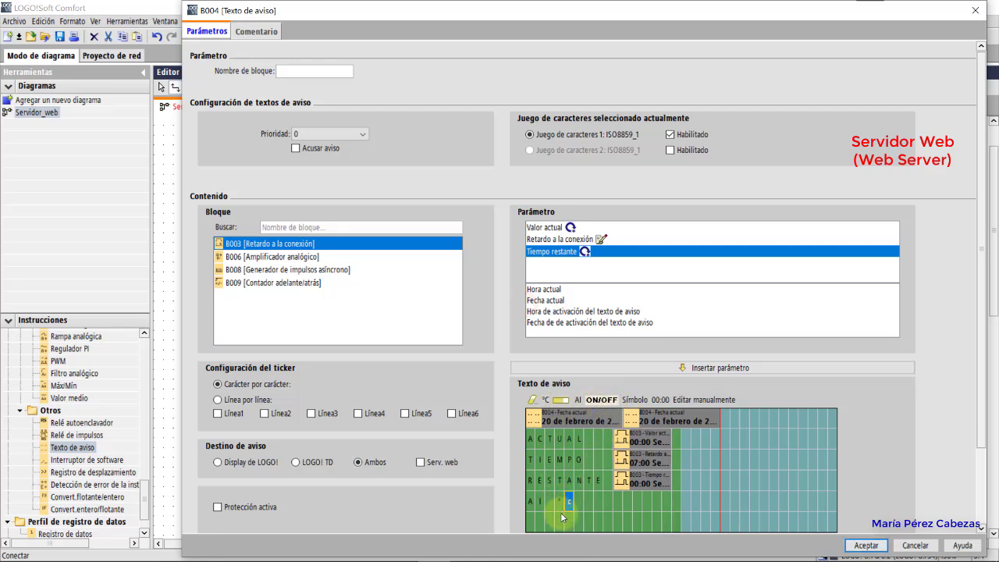
{"action": "left_click", "coordinate": [577, 400]}
{"action": "left_click", "coordinate": [474, 304]}
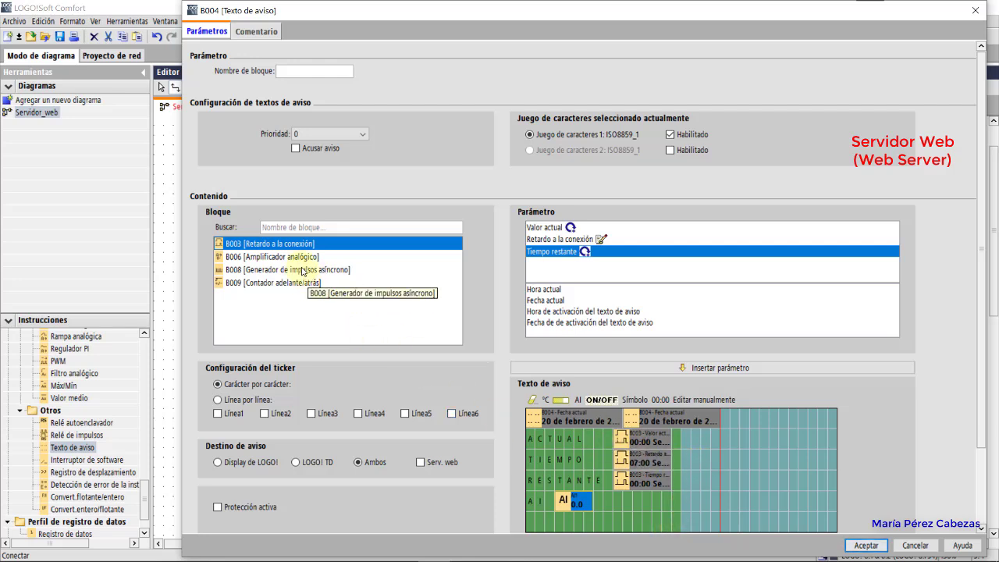
Step: Add the label °C on the last line and insert the Ax, amplificado parameter of analog amplifier B006 after it
{"action": "left_click", "coordinate": [278, 257]}
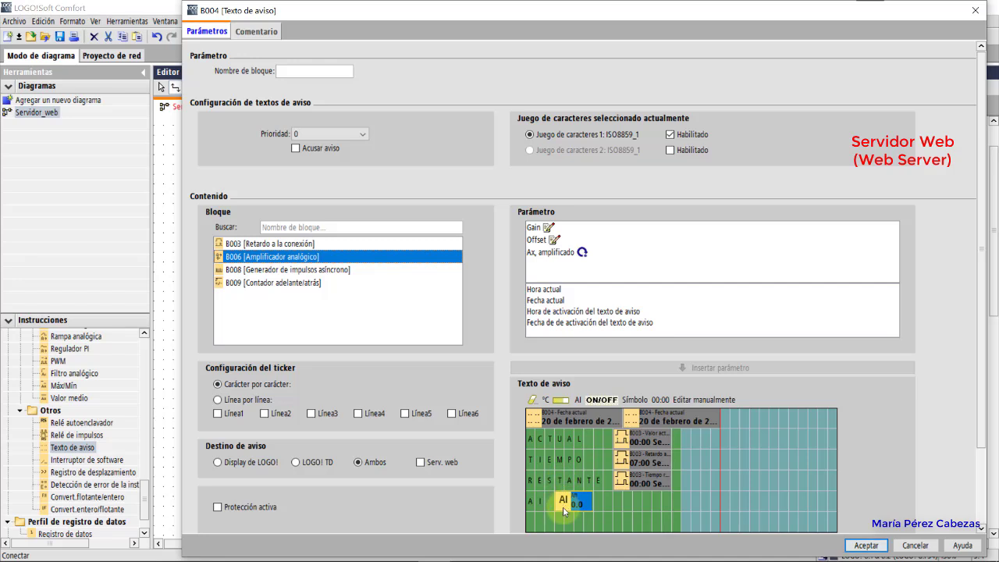
{"action": "left_click", "coordinate": [534, 522]}
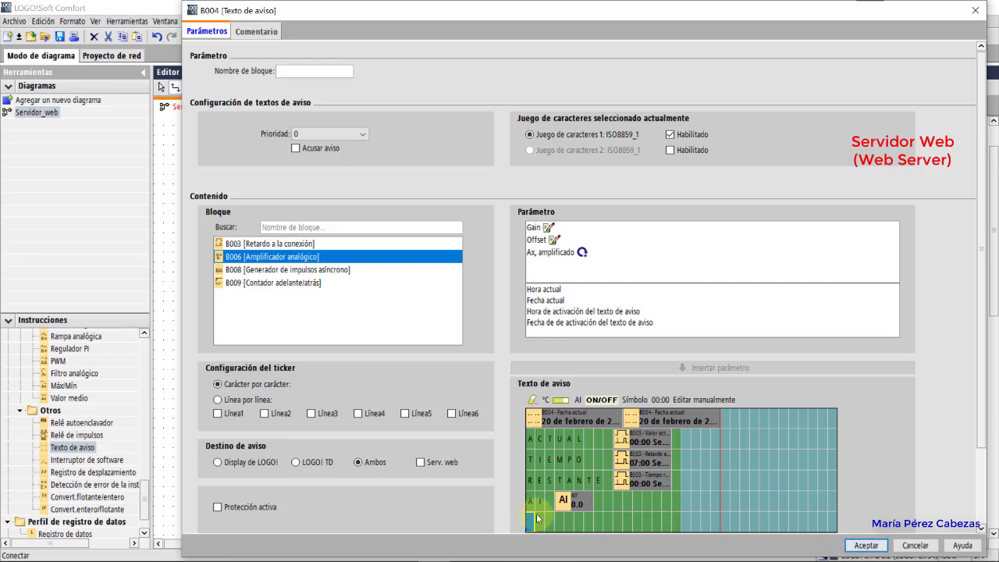
{"action": "type", "text": "EC"}
{"action": "key", "text": "BackSpace"}
{"action": "left_click", "coordinate": [536, 516]}
{"action": "type", "text": "C"}
{"action": "double_click", "coordinate": [543, 253]}
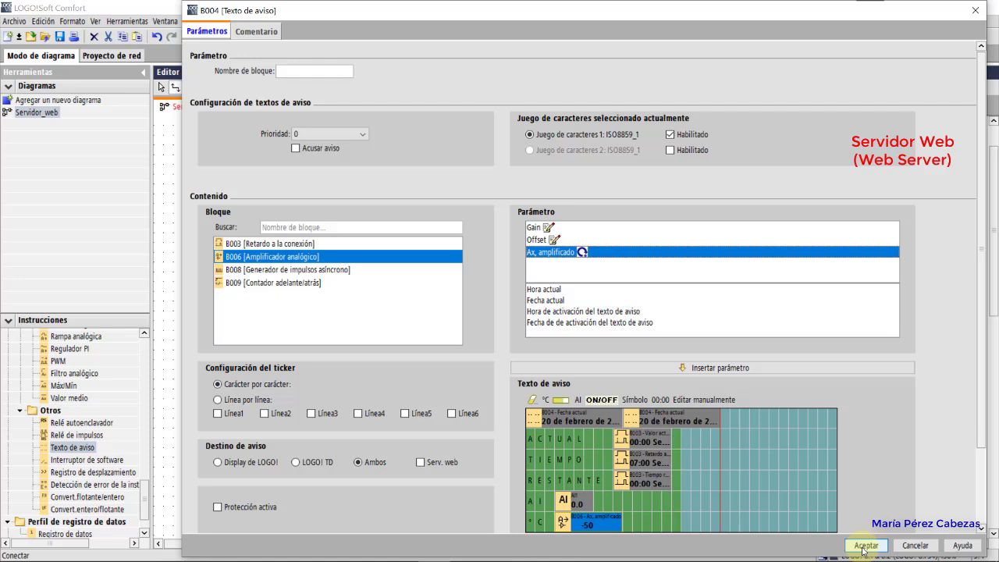
Step: Set the priority of message text block B004 to 1 and apply its settings
{"action": "left_click", "coordinate": [320, 132]}
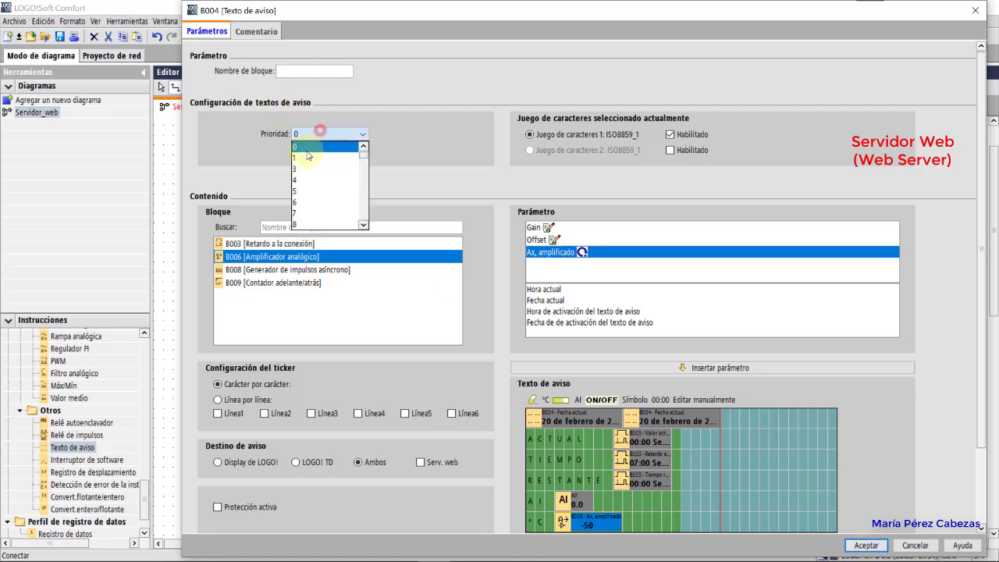
{"action": "left_click", "coordinate": [306, 156]}
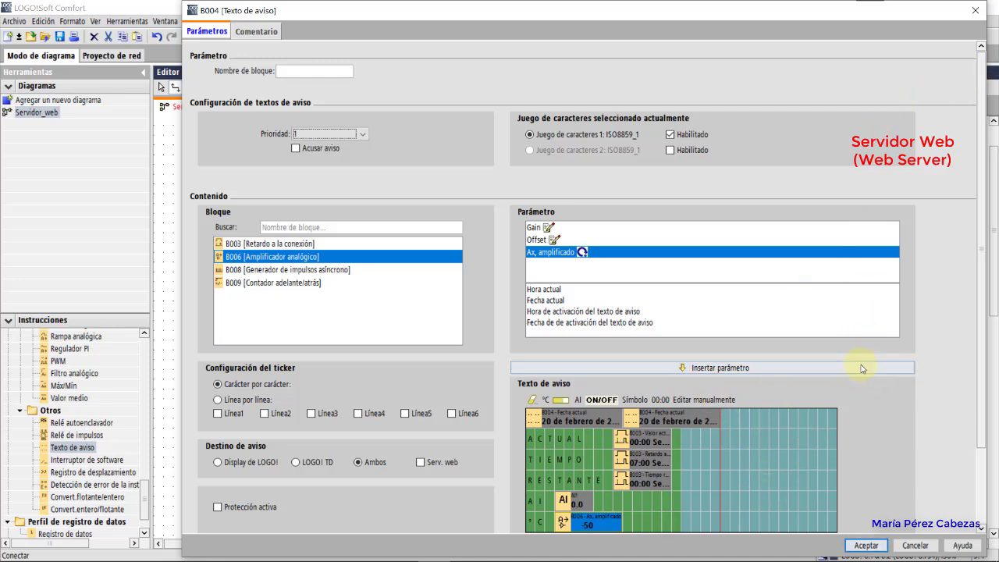
{"action": "key", "text": "Return"}
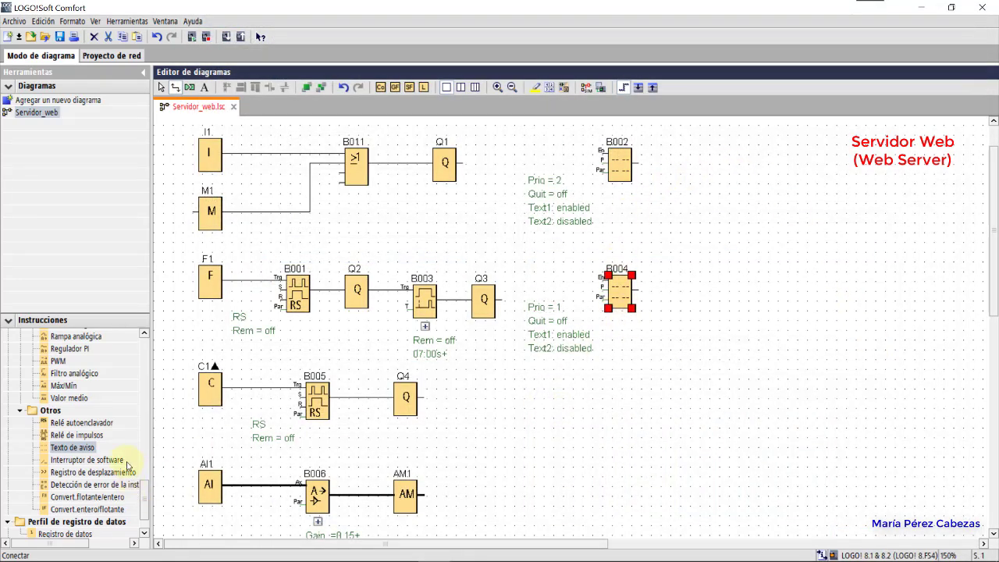
Step: Add a third message text block below B004 and negate the En inputs of all three message text blocks
{"action": "left_click_drag", "start_coordinate": [74, 448], "coordinate": [638, 414]}
{"action": "left_click", "coordinate": [640, 223]}
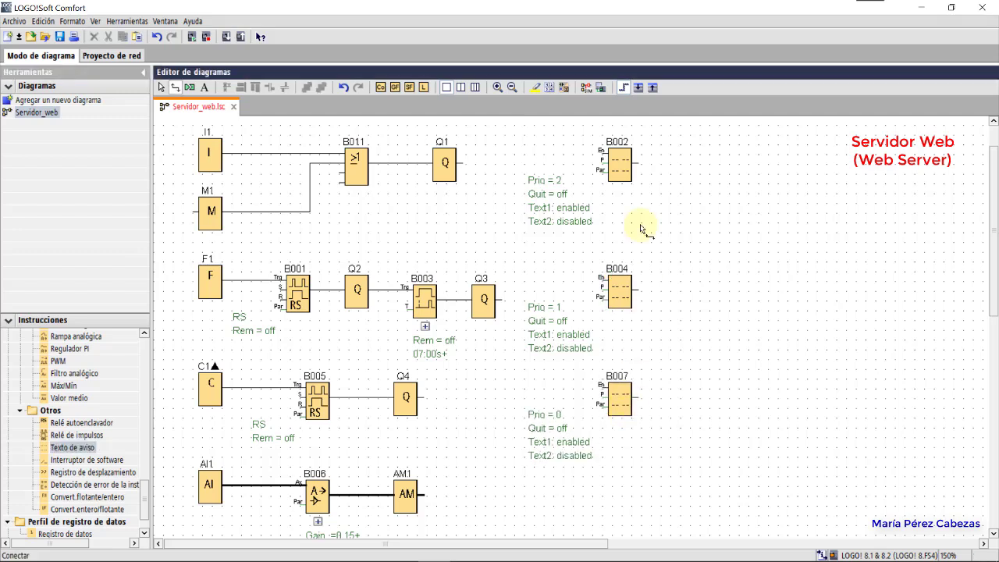
{"action": "left_click", "coordinate": [601, 155]}
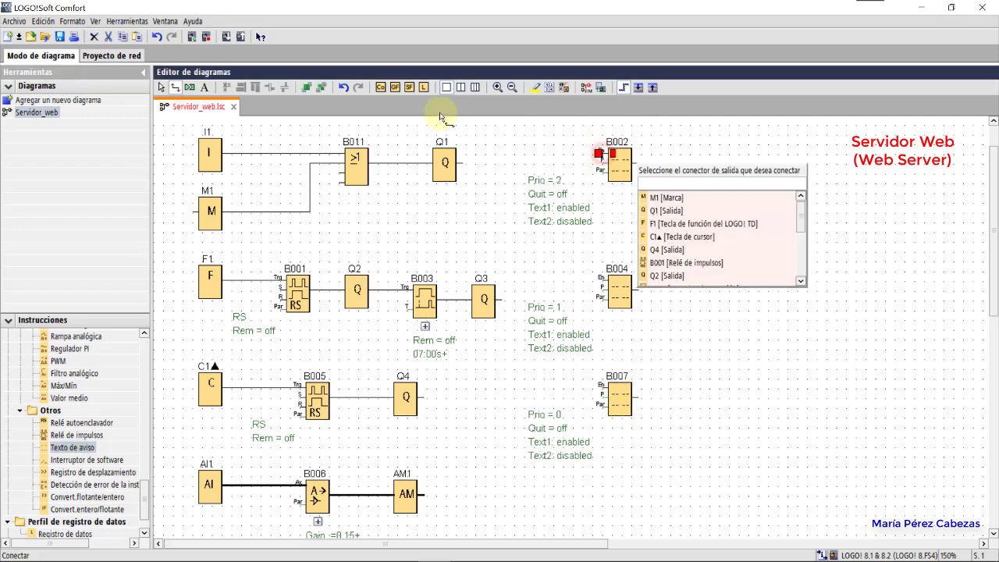
{"action": "left_click", "coordinate": [162, 87]}
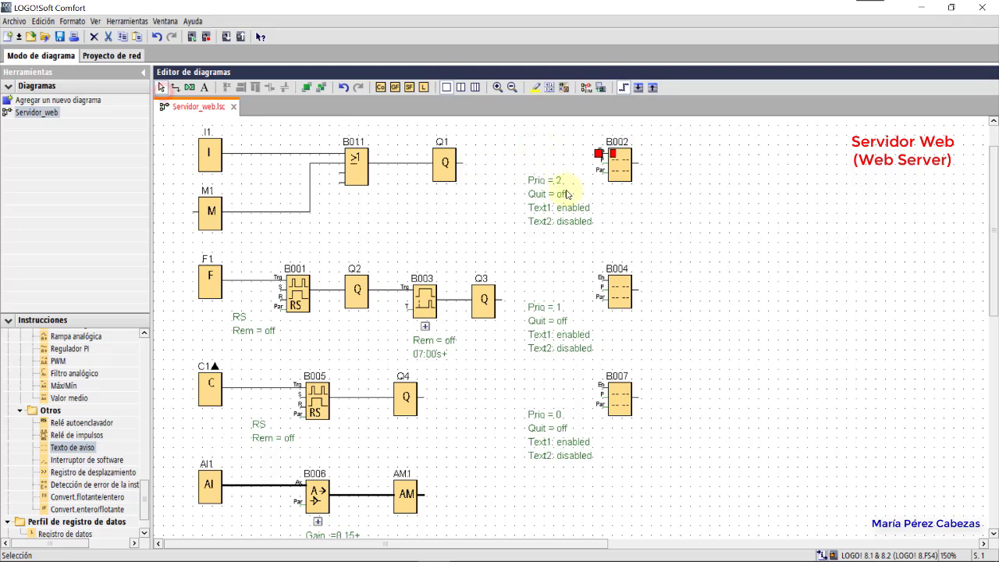
{"action": "left_click", "coordinate": [601, 153]}
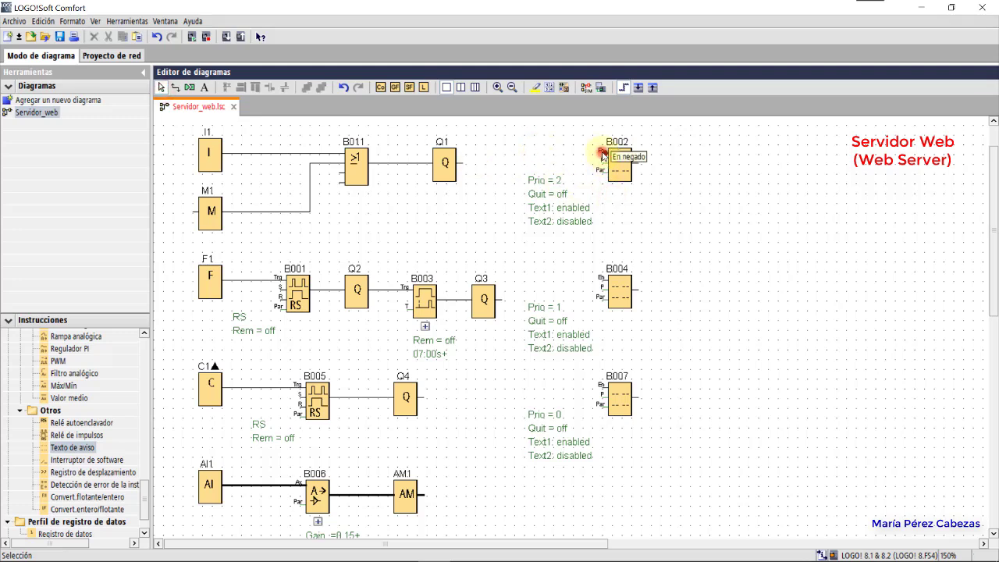
{"action": "left_click", "coordinate": [600, 281]}
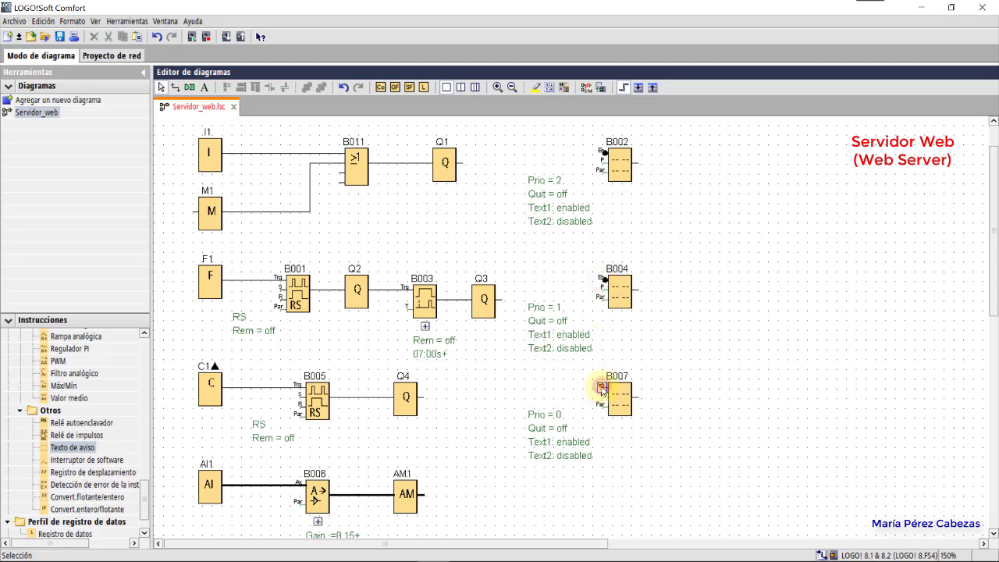
{"action": "left_click", "coordinate": [601, 387]}
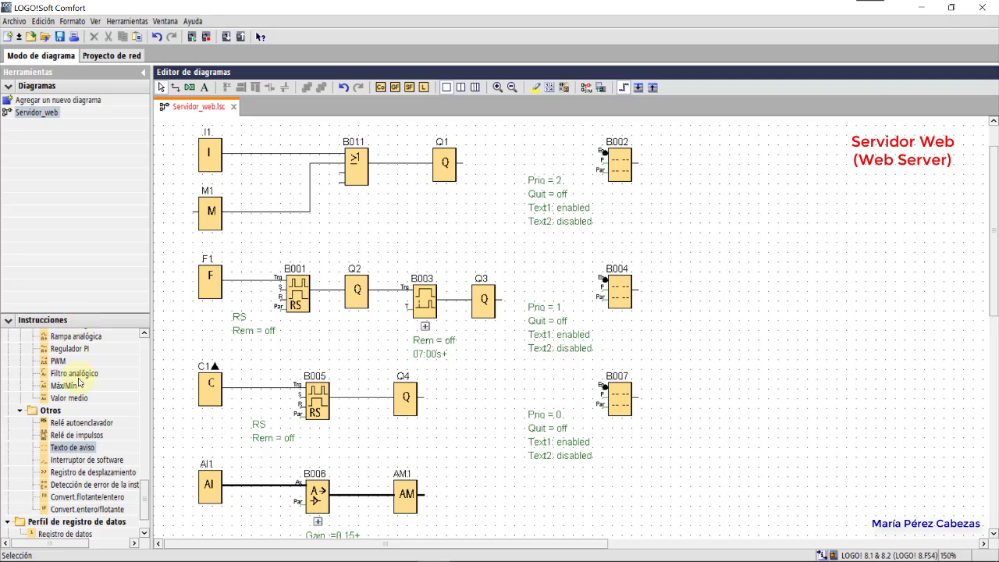
Step: Attach an open connector (Conector abierto) to the output of each of the message text blocks B002 and B004
{"action": "scroll", "coordinate": [79, 382], "scroll_direction": "up", "scroll_amount": 15}
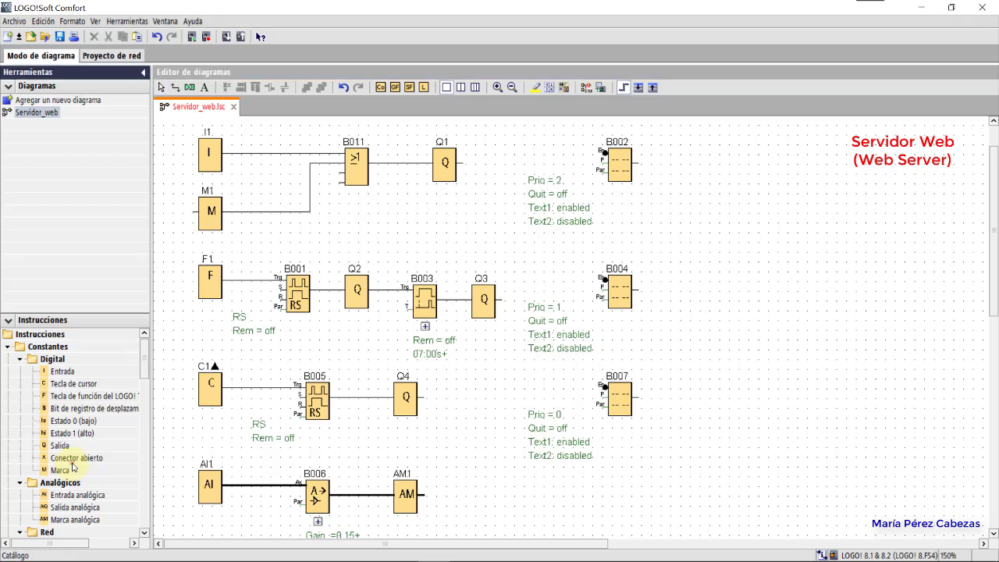
{"action": "left_click_drag", "start_coordinate": [77, 458], "coordinate": [634, 162]}
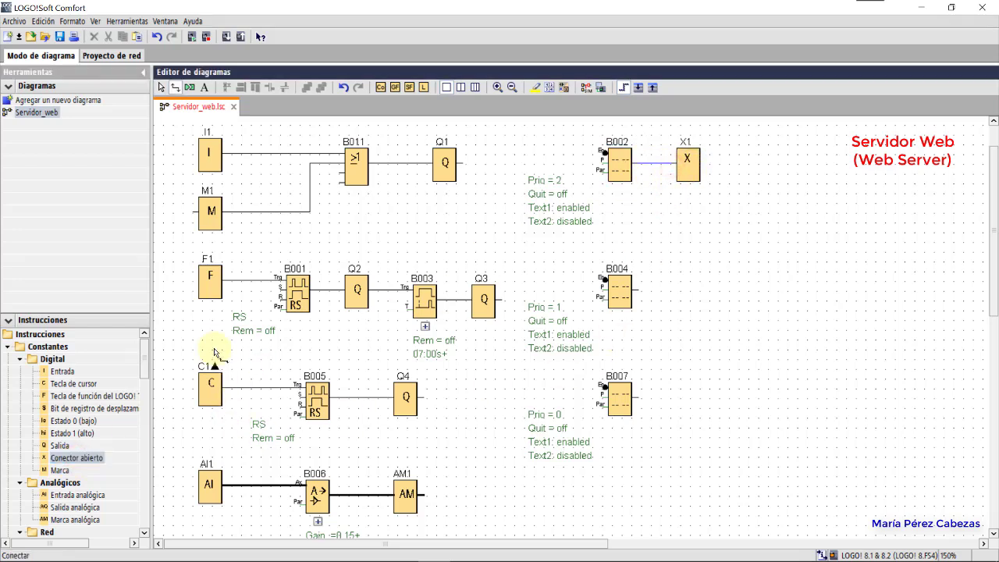
{"action": "mouse_move", "coordinate": [76, 458]}
{"action": "left_mouse_down"}
{"action": "mouse_move", "coordinate": [552, 355]}
{"action": "mouse_move", "coordinate": [714, 308]}
{"action": "mouse_move", "coordinate": [645, 291]}
{"action": "mouse_move", "coordinate": [635, 298]}
{"action": "left_mouse_up"}
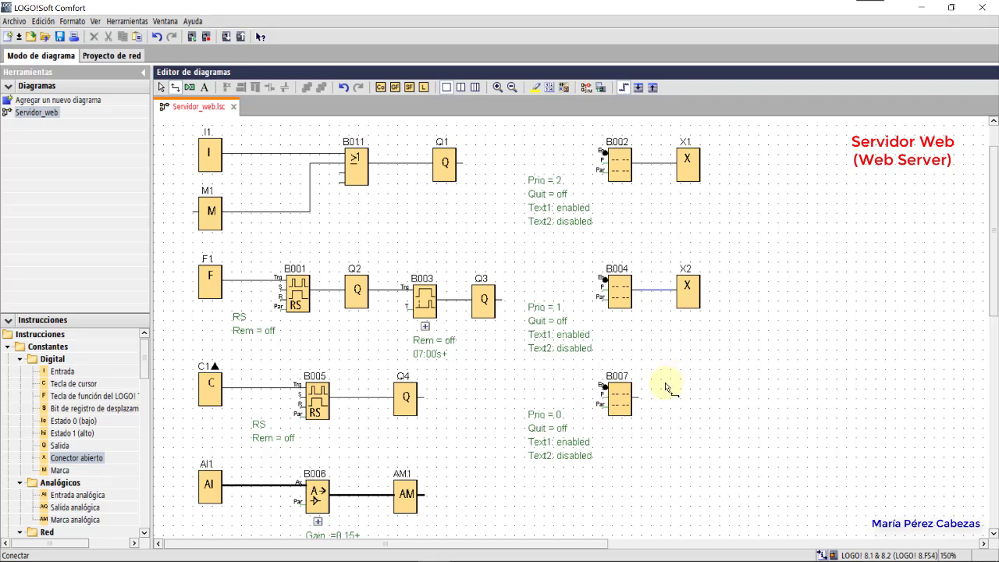
Step: Open the settings of message text block B007 and enter TEMPERATUR on the second line of its message
{"action": "left_click", "coordinate": [621, 400]}
{"action": "double_click", "coordinate": [621, 399]}
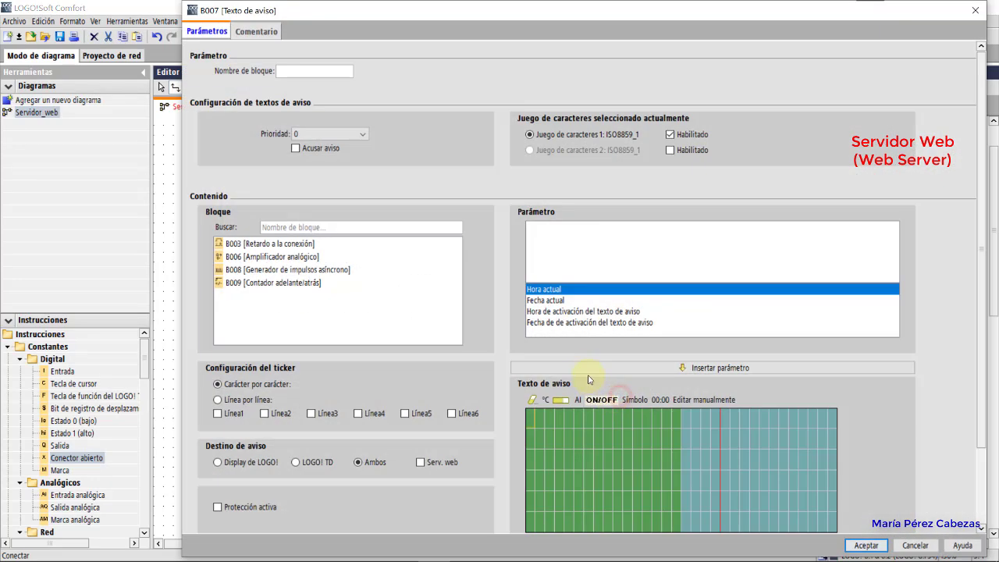
{"action": "scroll", "coordinate": [589, 365], "scroll_direction": "down", "scroll_amount": 1}
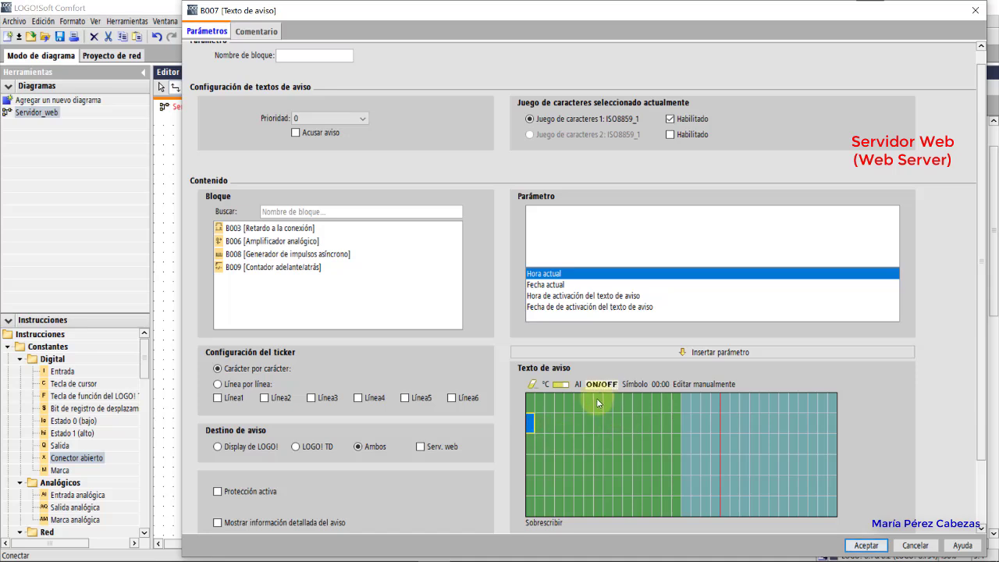
{"action": "type", "text": "TEMPERATUR"}
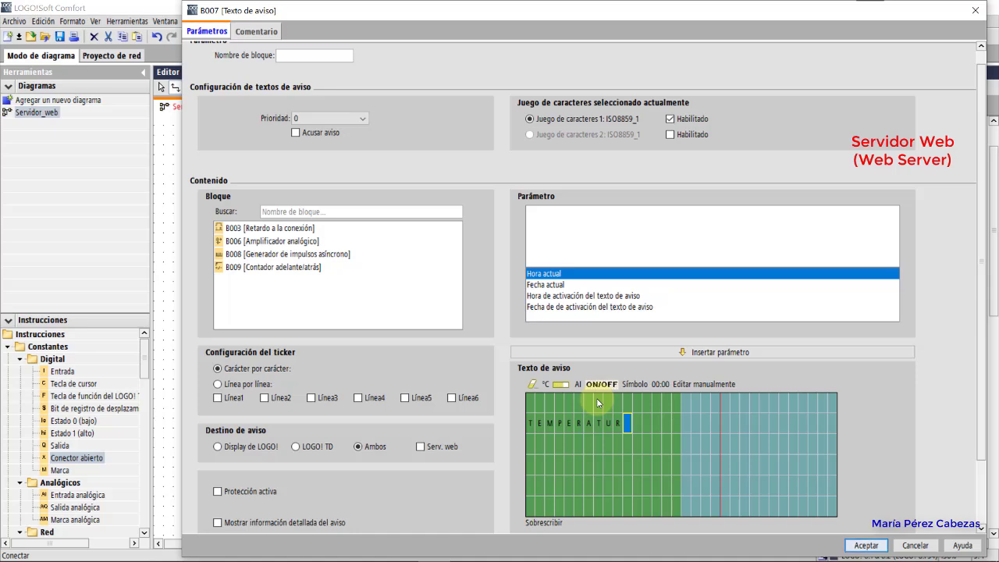
Step: Insert a bar diagram after the temperature label for B006's Ax, amplificado value, with minimum -50 and maximum 100
{"action": "left_click", "coordinate": [620, 405]}
{"action": "left_click", "coordinate": [648, 400]}
{"action": "left_click", "coordinate": [562, 385]}
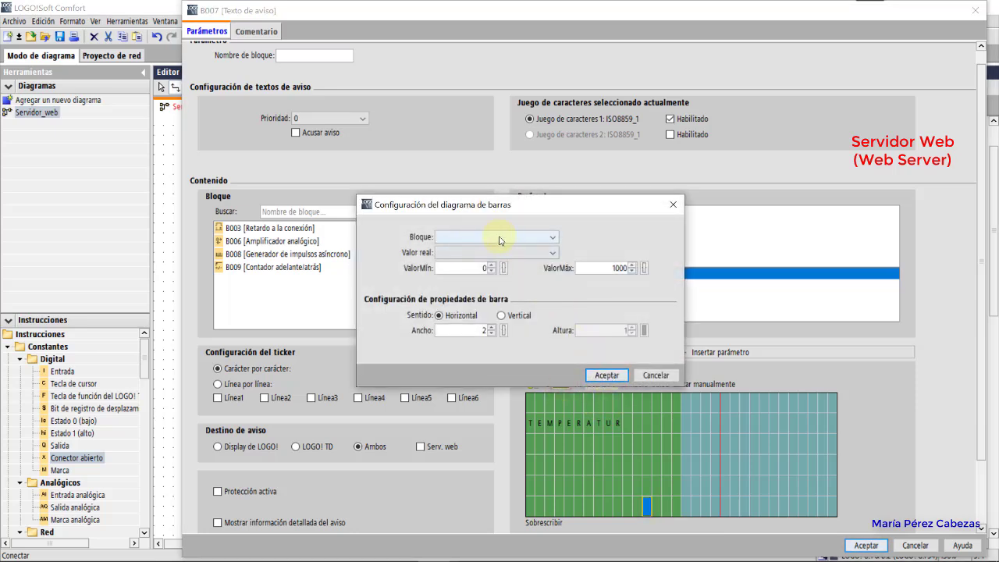
{"action": "left_click", "coordinate": [499, 238]}
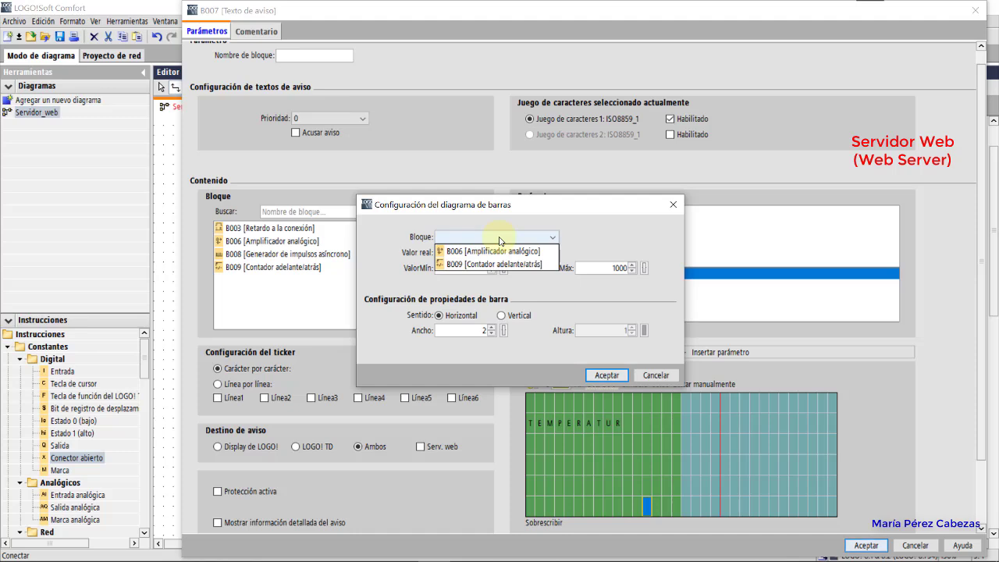
{"action": "left_click", "coordinate": [497, 252]}
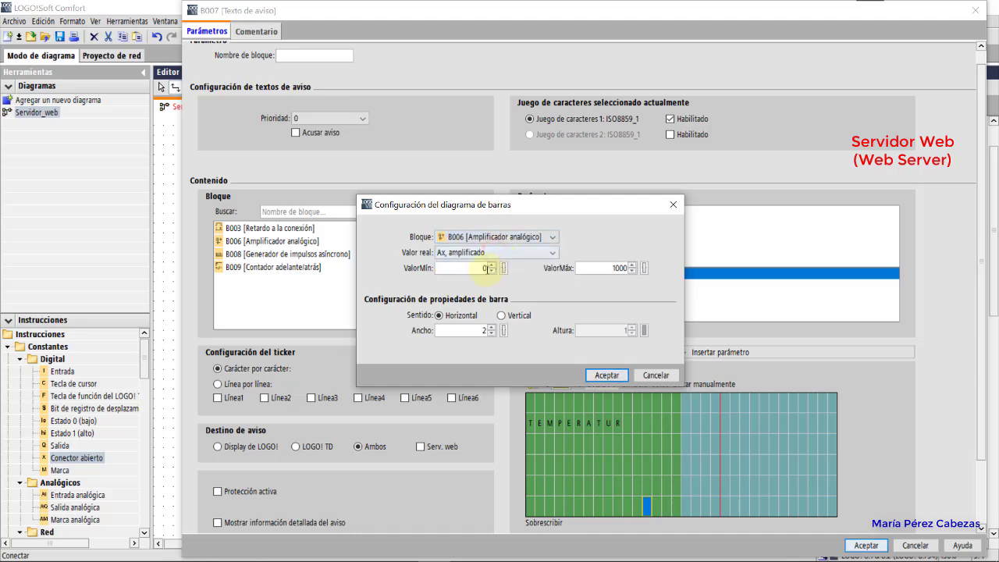
{"action": "left_click_drag", "start_coordinate": [478, 269], "coordinate": [500, 272]}
{"action": "key", "text": "BackSpace"}
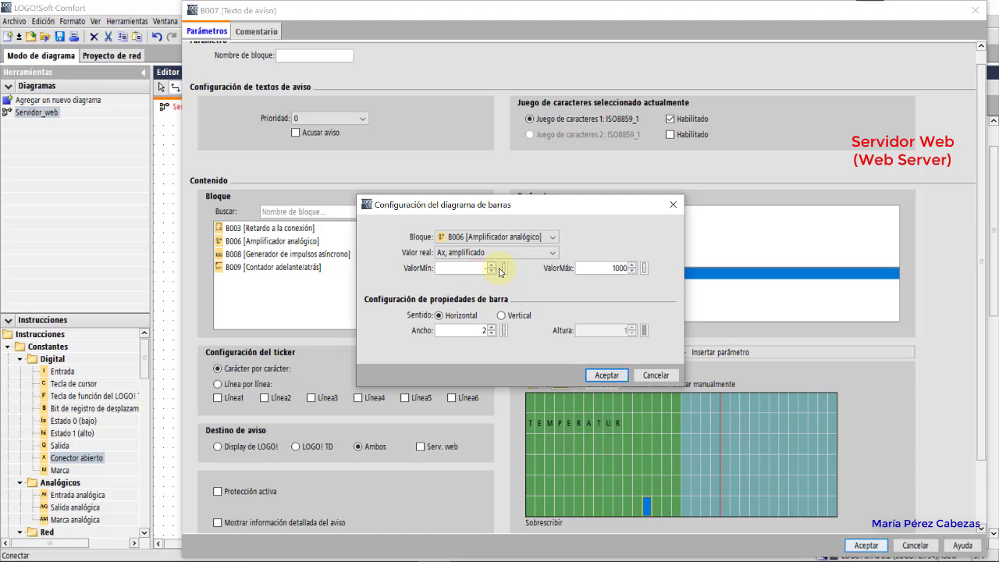
{"action": "type", "text": "-50"}
{"action": "left_click_drag", "start_coordinate": [607, 267], "coordinate": [629, 268]}
{"action": "type", "text": "1"}
Step: Make the B006 bar vertical with a height of 6 and place it in the message
{"action": "left_click", "coordinate": [517, 316]}
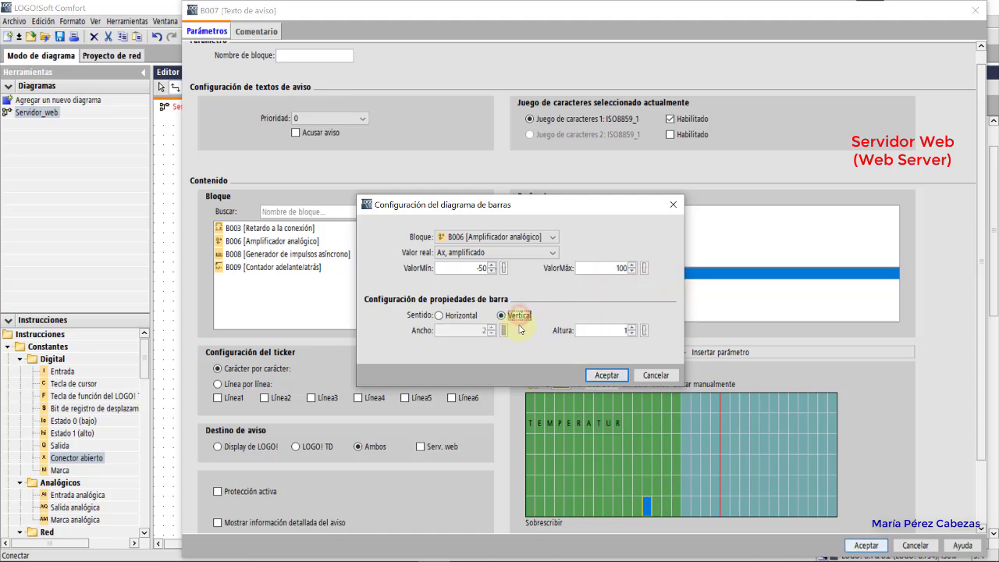
{"action": "left_click_drag", "start_coordinate": [635, 330], "coordinate": [624, 334]}
{"action": "key", "text": "BackSpace"}
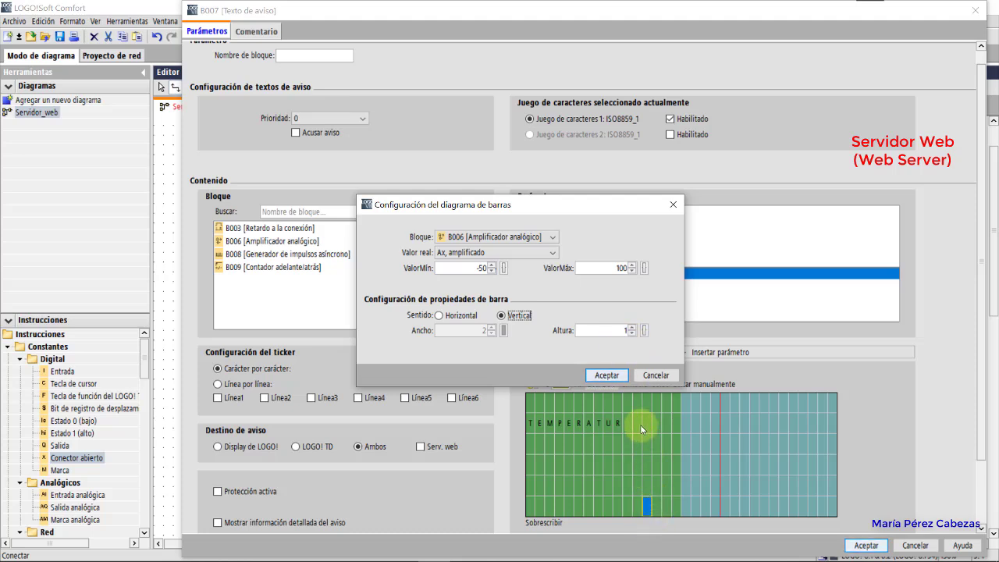
{"action": "left_click", "coordinate": [614, 330]}
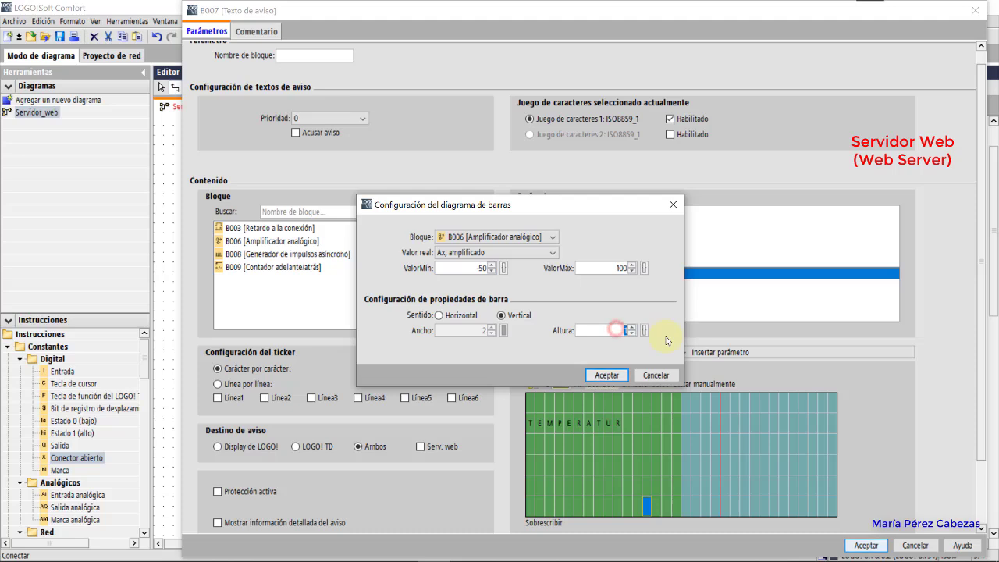
{"action": "type", "text": "6"}
{"action": "left_click", "coordinate": [608, 375]}
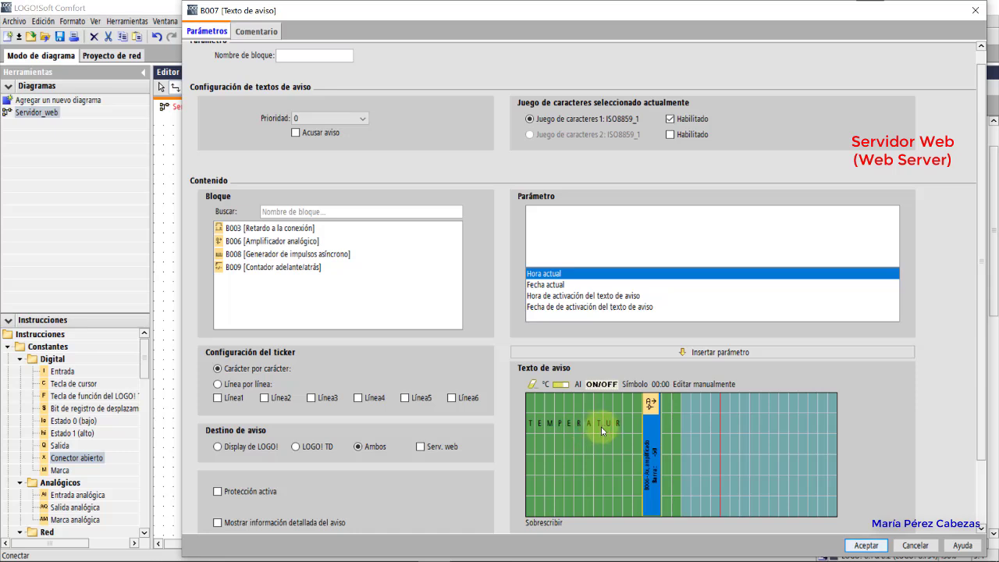
Step: Complete the temperature label as TEMPERATURA and add the label cONTADOR on the fourth line
{"action": "left_click", "coordinate": [626, 425]}
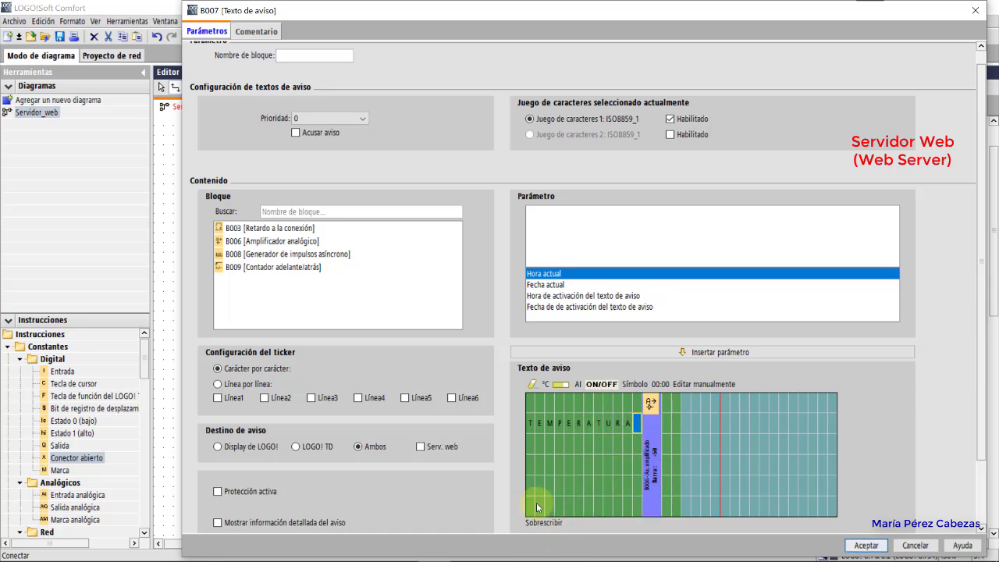
{"action": "left_click", "coordinate": [652, 404]}
{"action": "left_click_drag", "start_coordinate": [656, 411], "coordinate": [651, 417]}
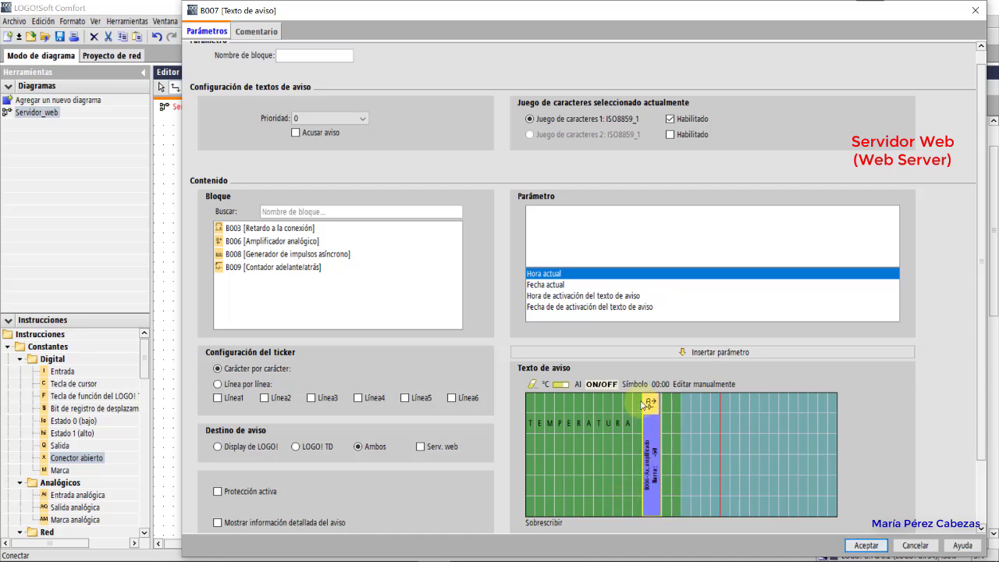
{"action": "left_click", "coordinate": [536, 485]}
{"action": "left_click", "coordinate": [527, 465]}
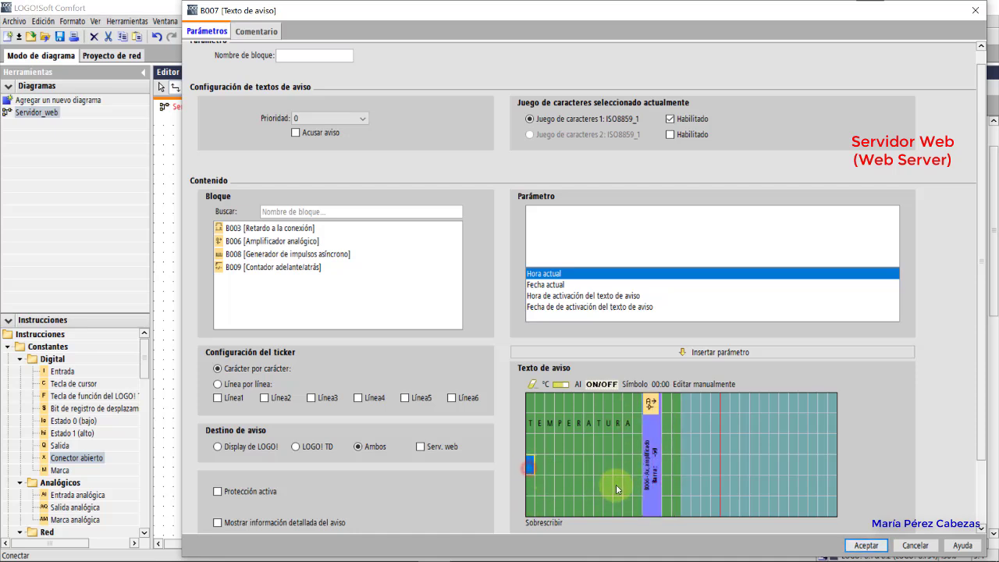
{"action": "type", "text": "CONTADOR"}
Step: Insert a bar diagram below the counter label for the Contador value of B009, ranging from 0 to 6
{"action": "left_click", "coordinate": [551, 492]}
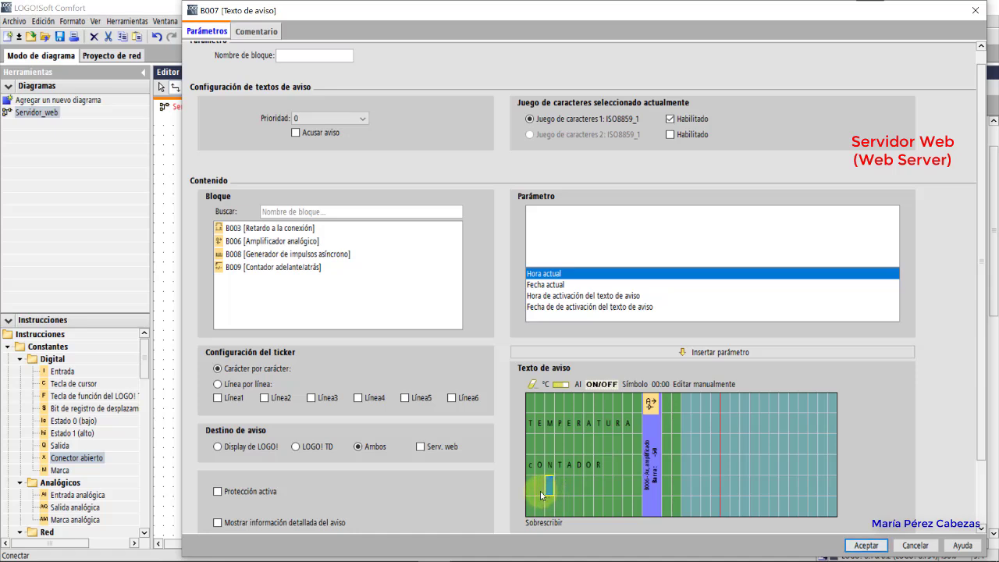
{"action": "left_click", "coordinate": [541, 492]}
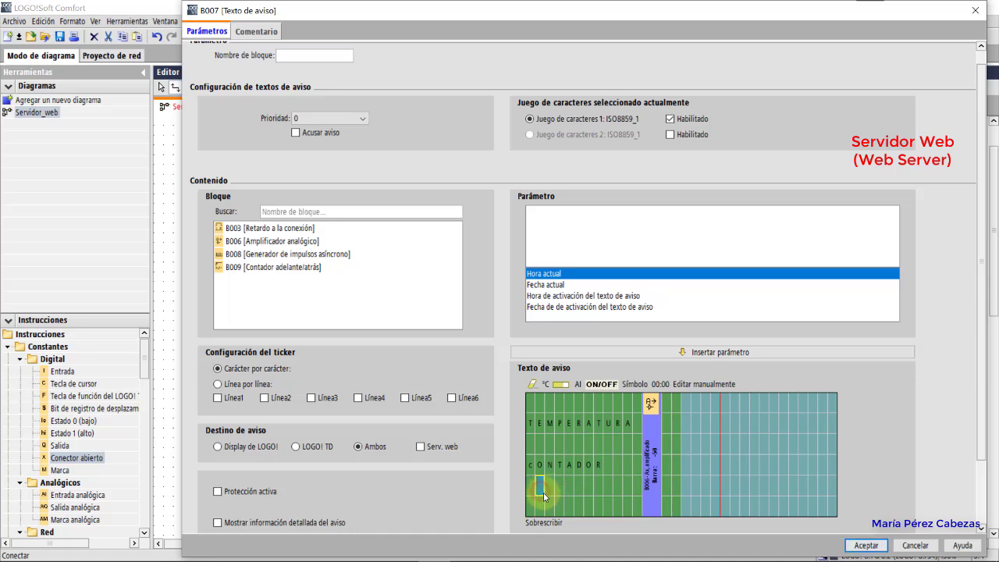
{"action": "left_click", "coordinate": [560, 385]}
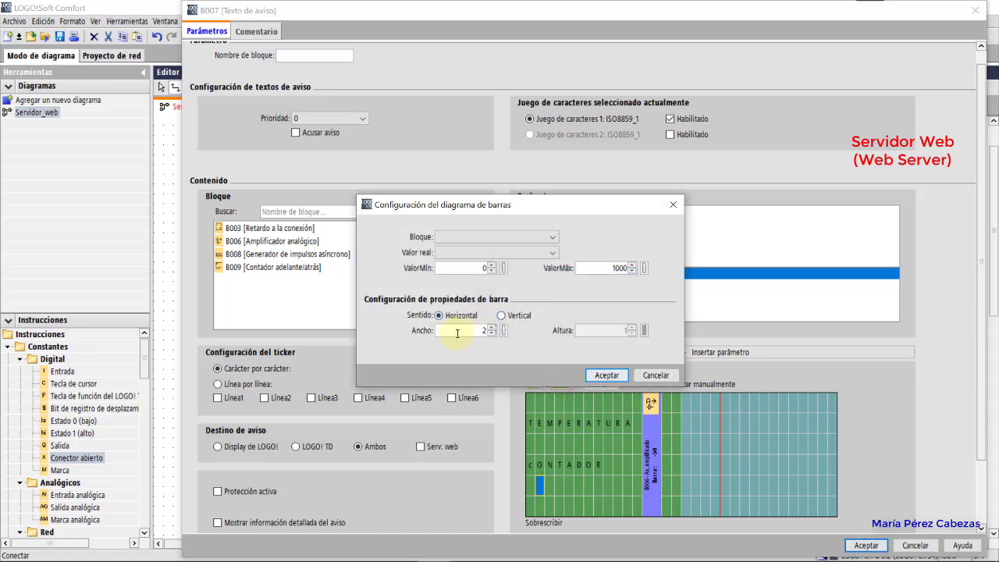
{"action": "left_click", "coordinate": [503, 237]}
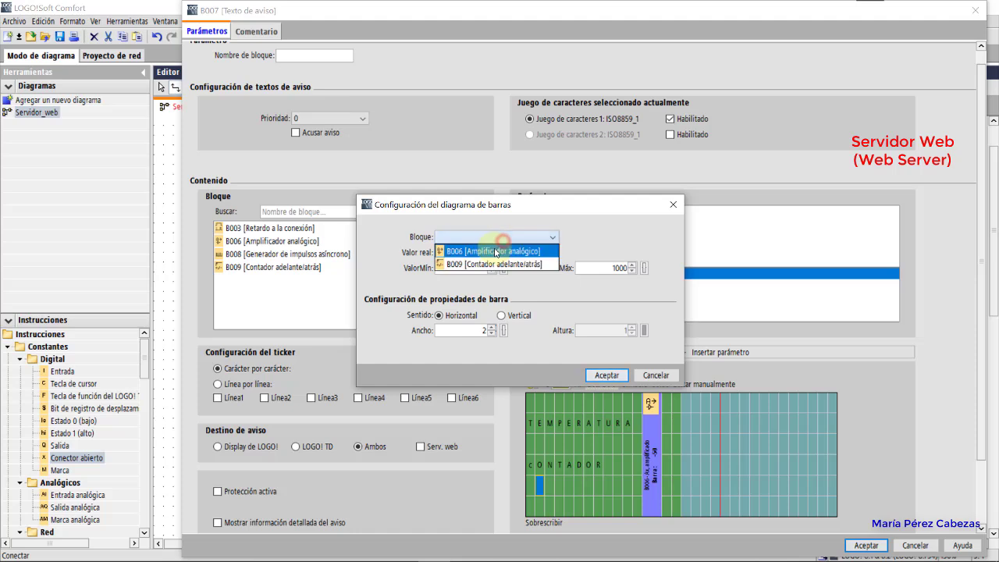
{"action": "left_click", "coordinate": [493, 263]}
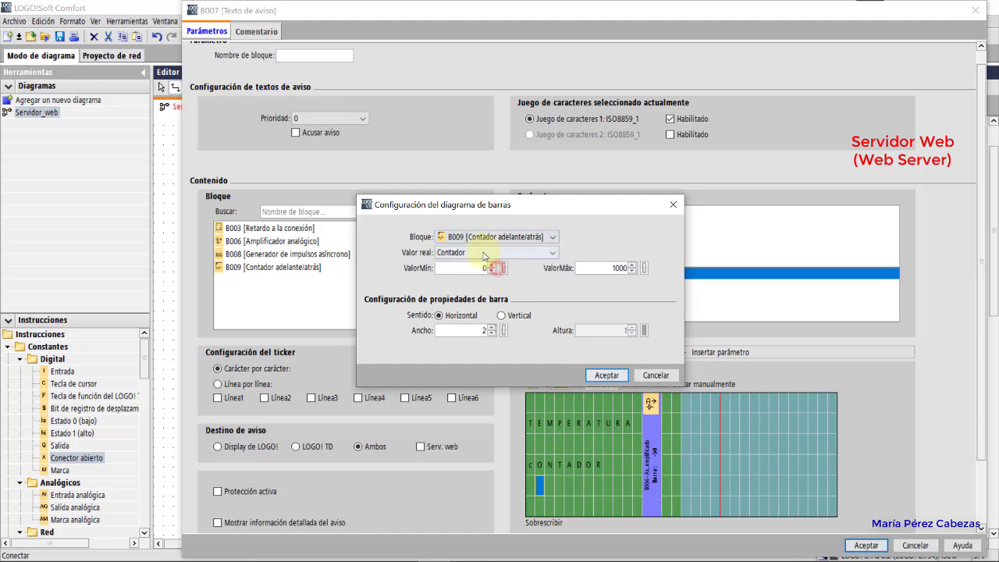
{"action": "left_click", "coordinate": [487, 252]}
{"action": "left_click", "coordinate": [485, 265]}
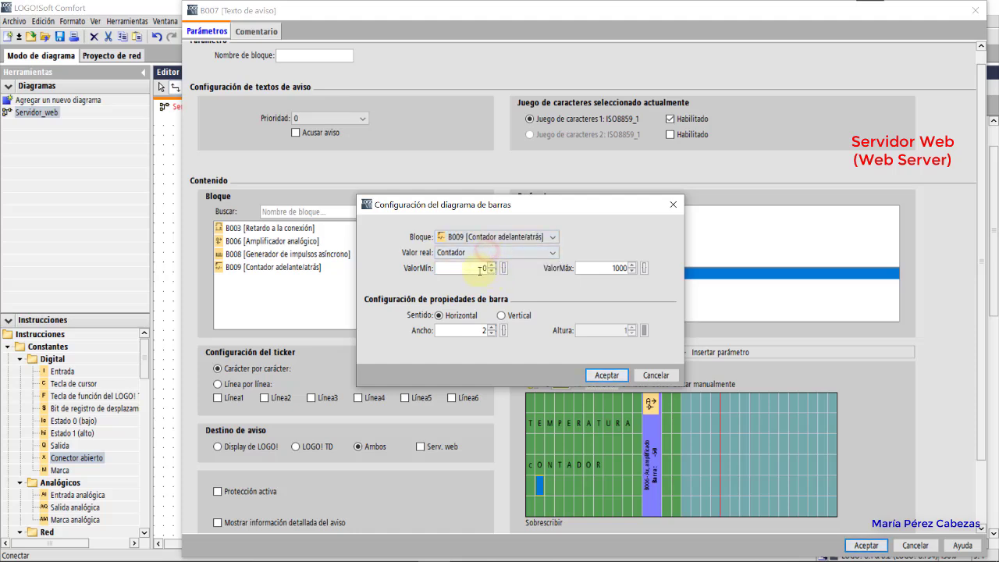
{"action": "double_click", "coordinate": [484, 267]}
{"action": "double_click", "coordinate": [612, 268]}
{"action": "type", "text": "6"}
Step: Widen the horizontal counter bar to six character cells and apply the settings of B007
{"action": "left_click", "coordinate": [481, 331]}
{"action": "double_click", "coordinate": [482, 331]}
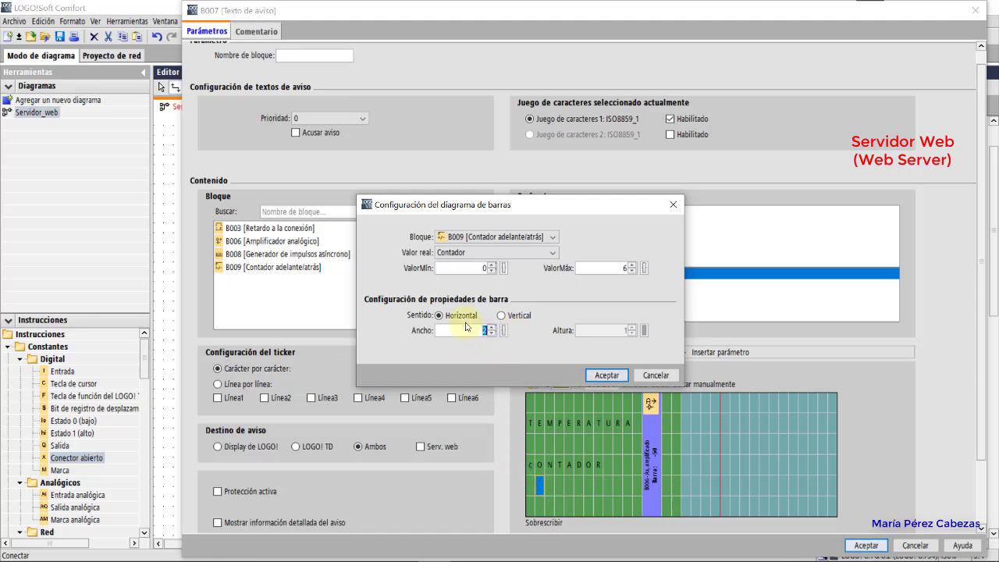
{"action": "left_click", "coordinate": [602, 375]}
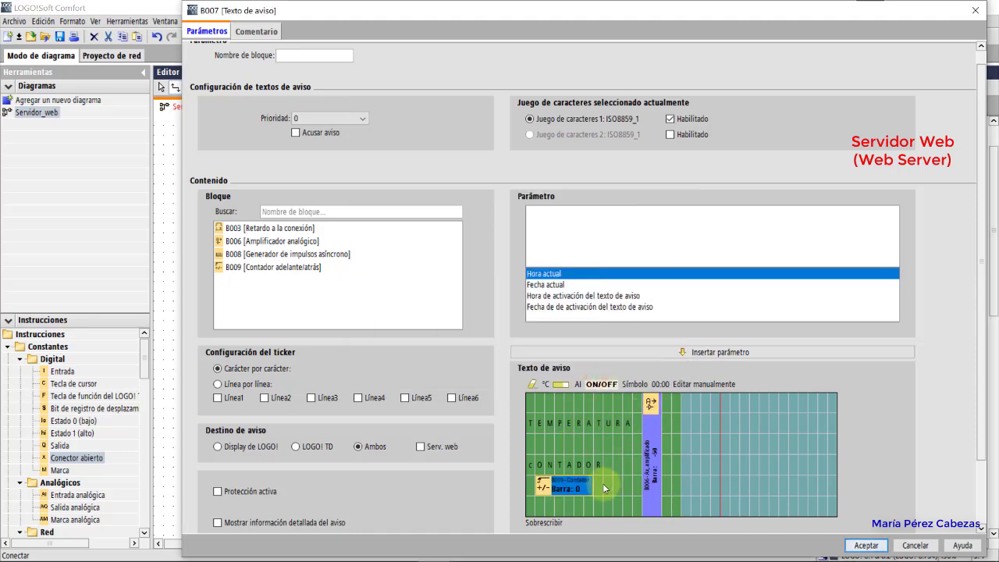
{"action": "mouse_move", "coordinate": [542, 493]}
{"action": "left_mouse_down"}
{"action": "mouse_move", "coordinate": [544, 514]}
{"action": "mouse_move", "coordinate": [540, 486]}
{"action": "left_mouse_up"}
{"action": "left_click", "coordinate": [644, 489]}
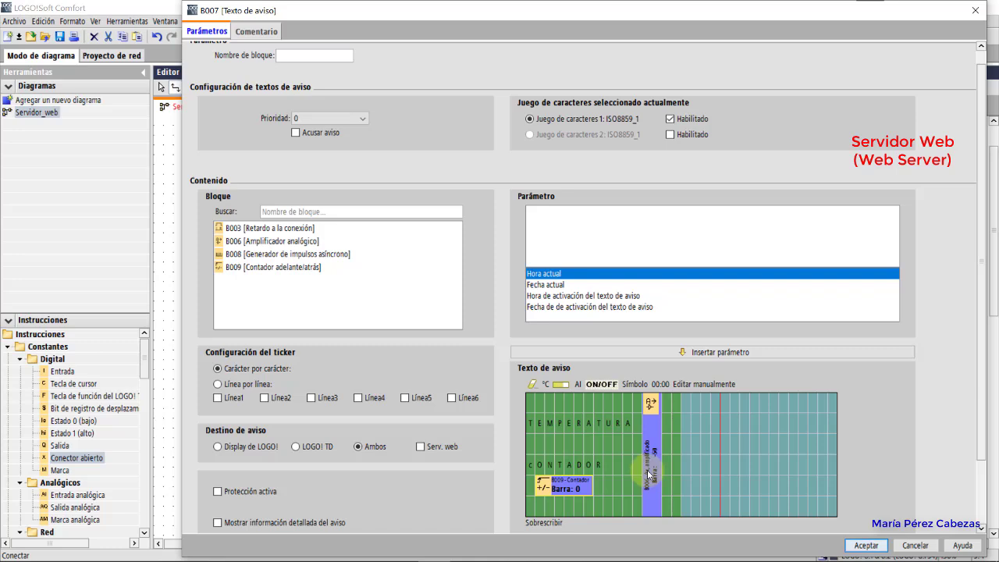
{"action": "left_click", "coordinate": [865, 544]}
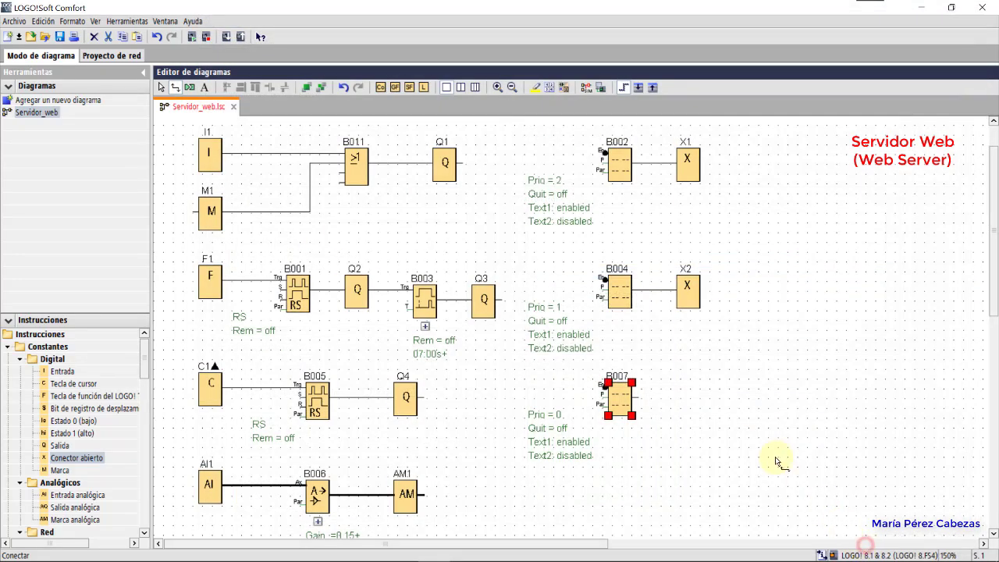
Step: Start the simulation of the Servidor_web diagram
{"action": "left_click", "coordinate": [717, 425]}
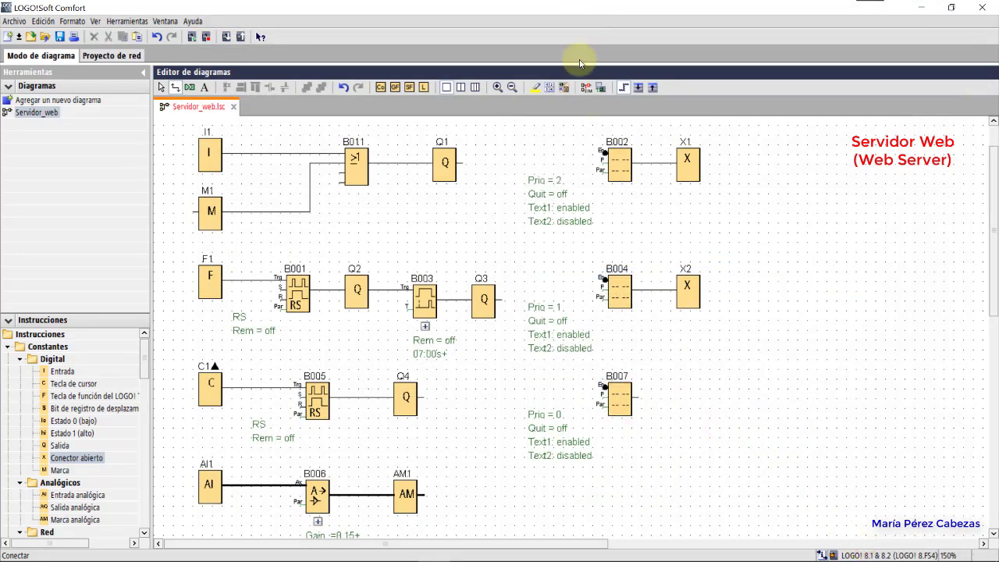
{"action": "left_click", "coordinate": [585, 88]}
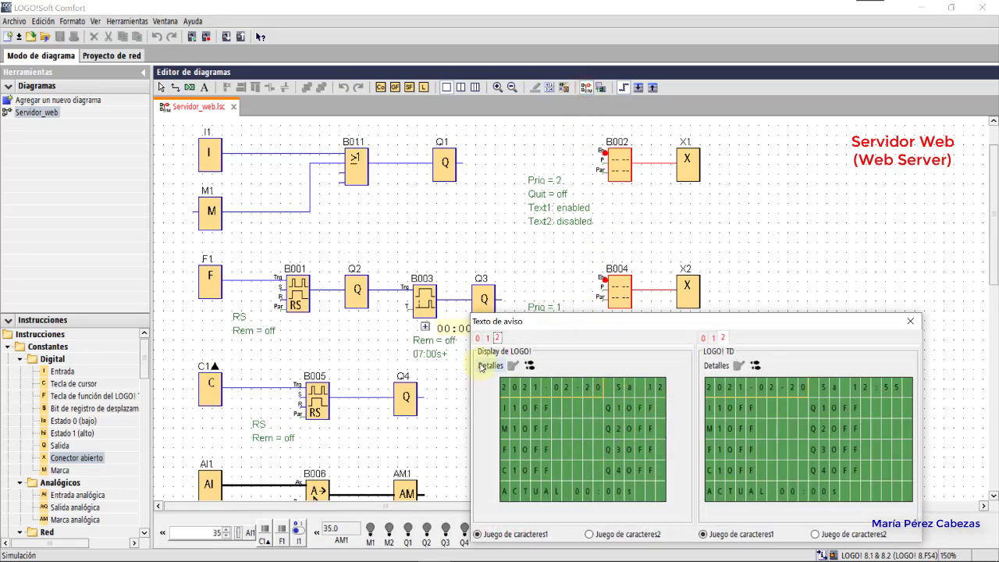
Step: Review message texts 0, 1 and 2 on the simulated LOGO! display, returning to message 0 with the bar diagrams
{"action": "left_click", "coordinate": [476, 338]}
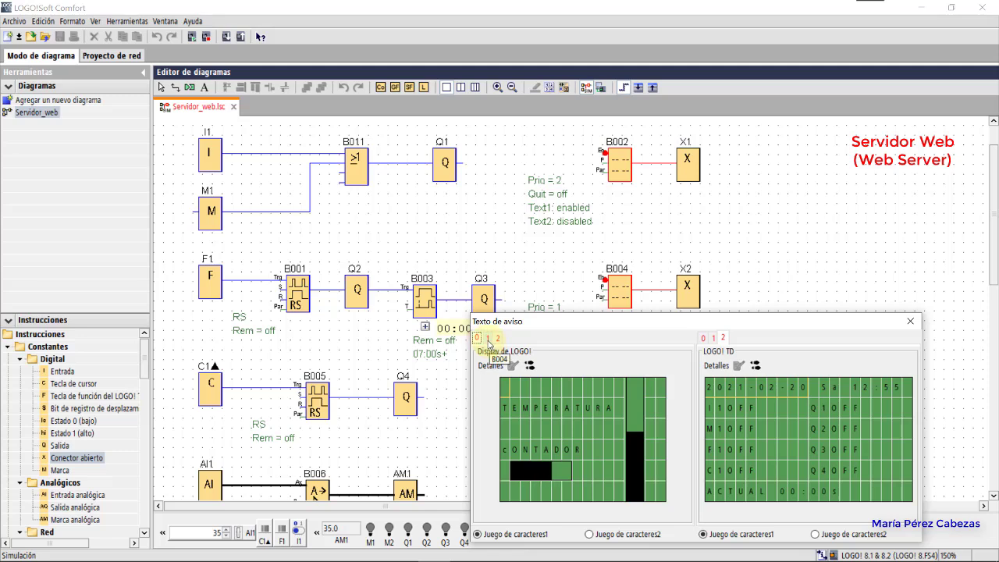
{"action": "left_click", "coordinate": [488, 339]}
{"action": "left_click", "coordinate": [496, 338]}
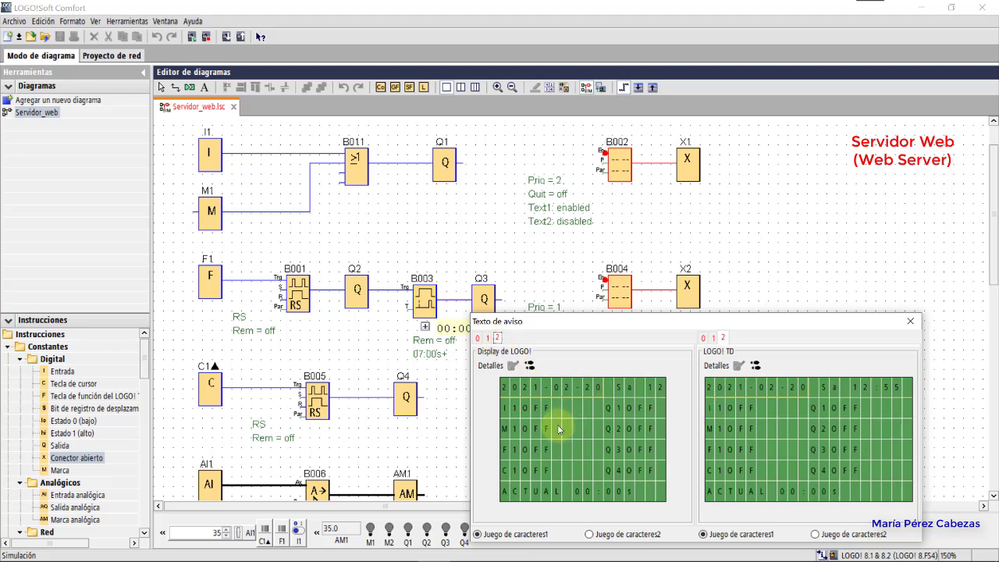
{"action": "left_click", "coordinate": [476, 337]}
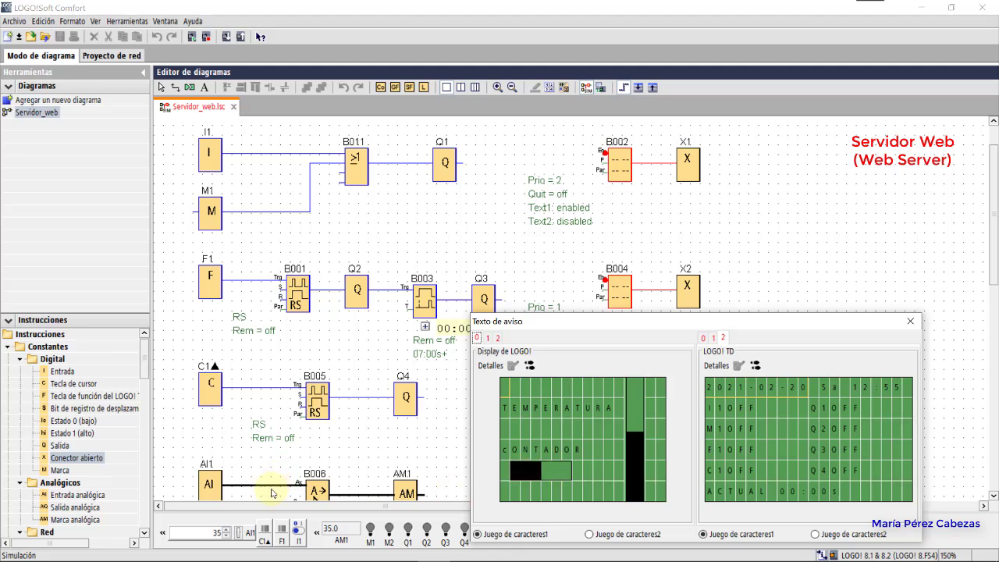
Step: Try to vary the AI1 analog value in the simulation and toggle input I1
{"action": "left_click", "coordinate": [215, 489]}
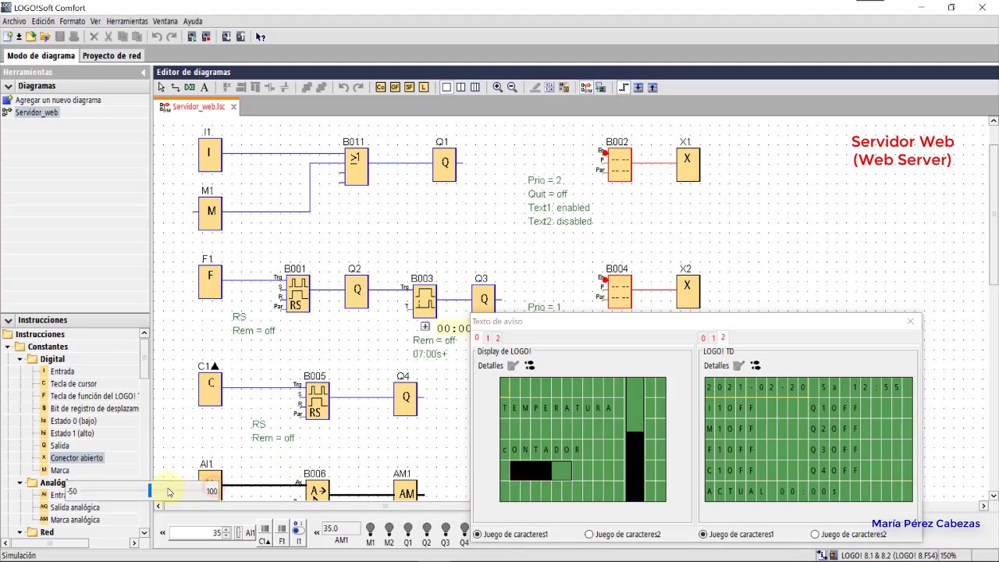
{"action": "left_click_drag", "start_coordinate": [167, 490], "coordinate": [136, 491]}
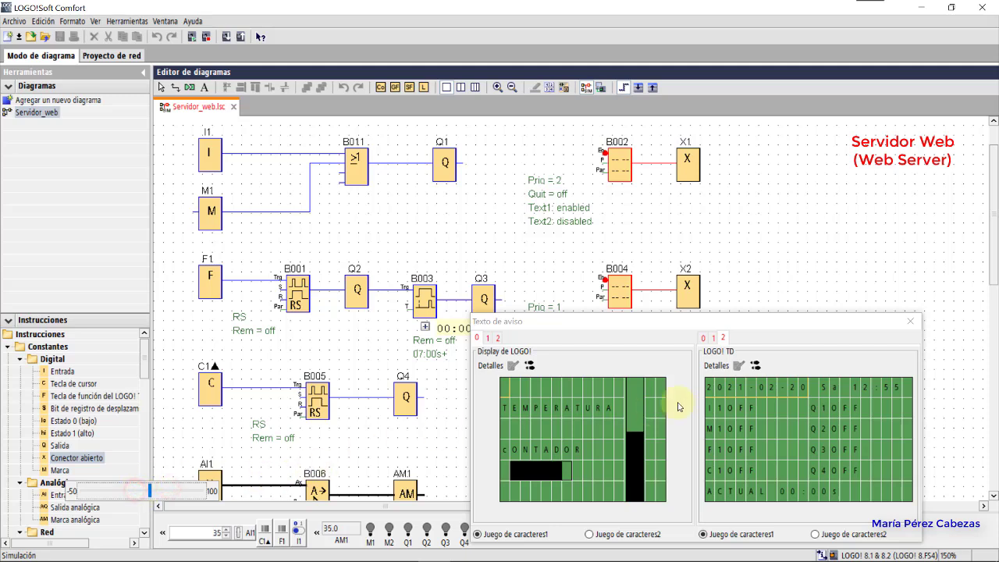
{"action": "left_click", "coordinate": [209, 158]}
{"action": "left_click", "coordinate": [208, 157]}
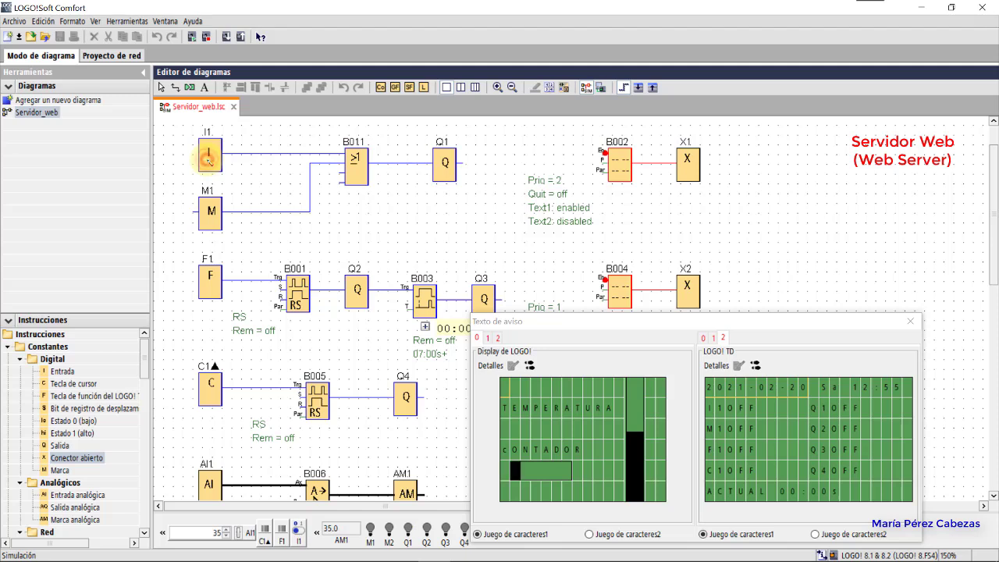
Step: Check message texts 2, 1 and 0 once more on the LOGO! display and end the simulation
{"action": "left_click", "coordinate": [496, 338]}
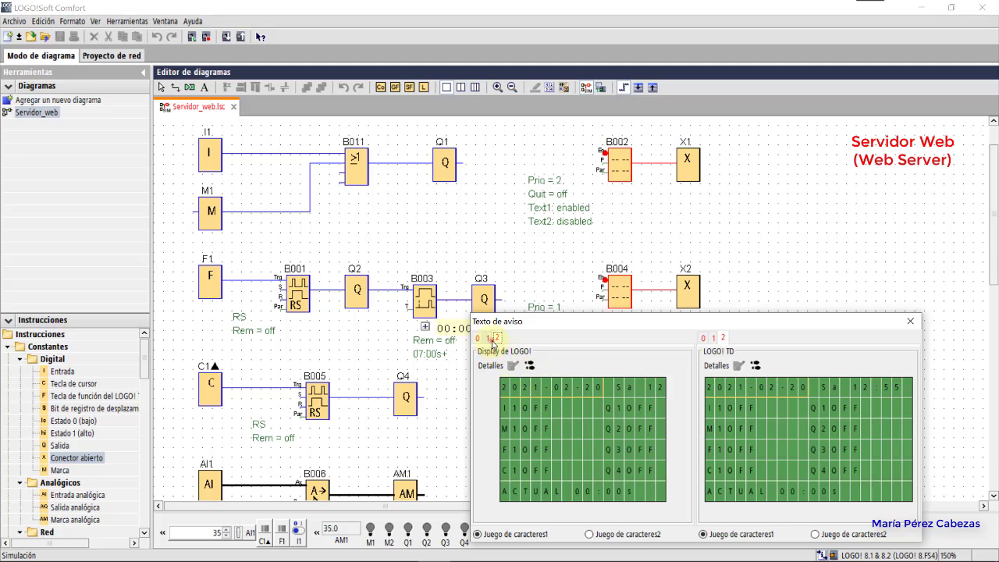
{"action": "left_click", "coordinate": [487, 340]}
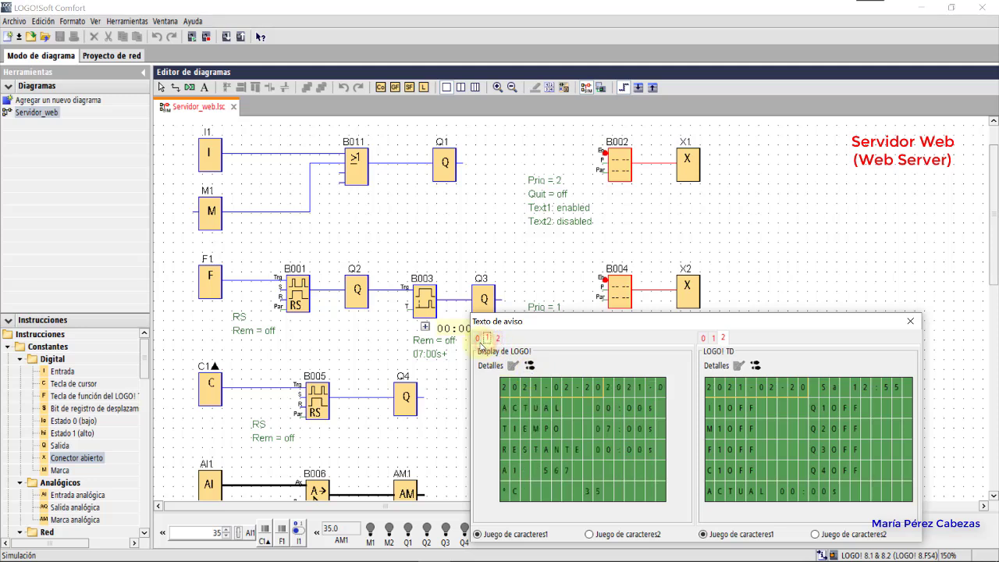
{"action": "left_click", "coordinate": [476, 338]}
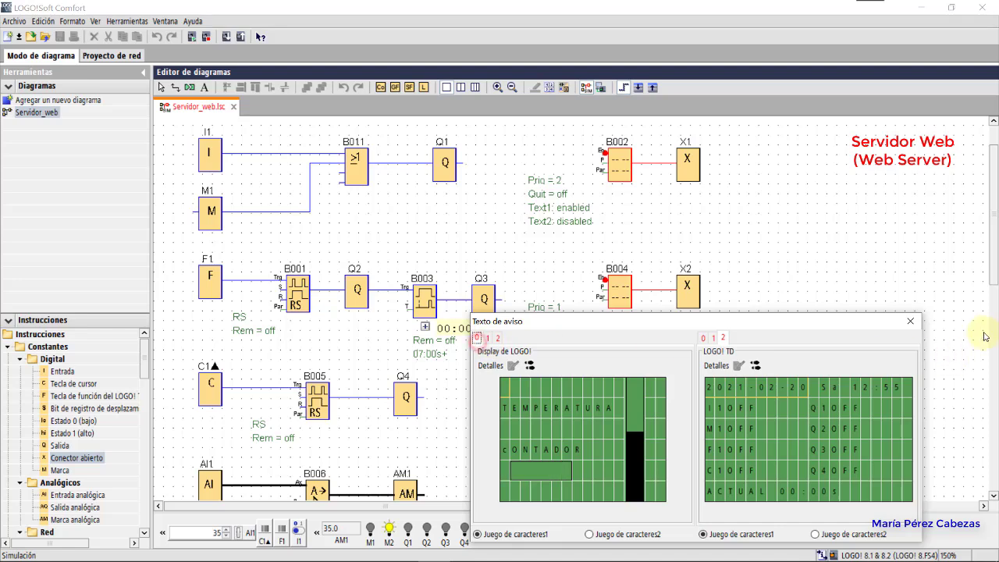
{"action": "left_click", "coordinate": [912, 327]}
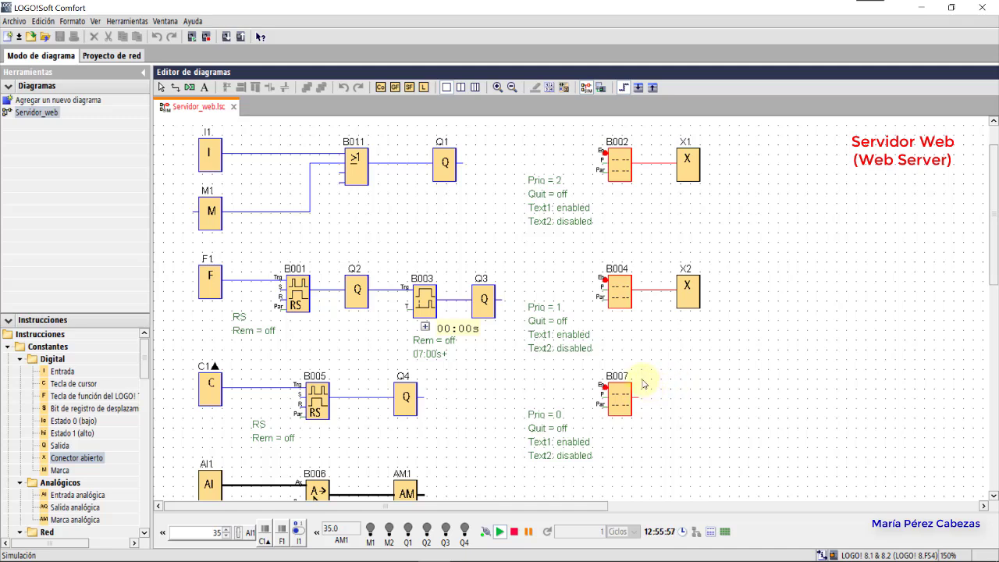
{"action": "left_click", "coordinate": [585, 86]}
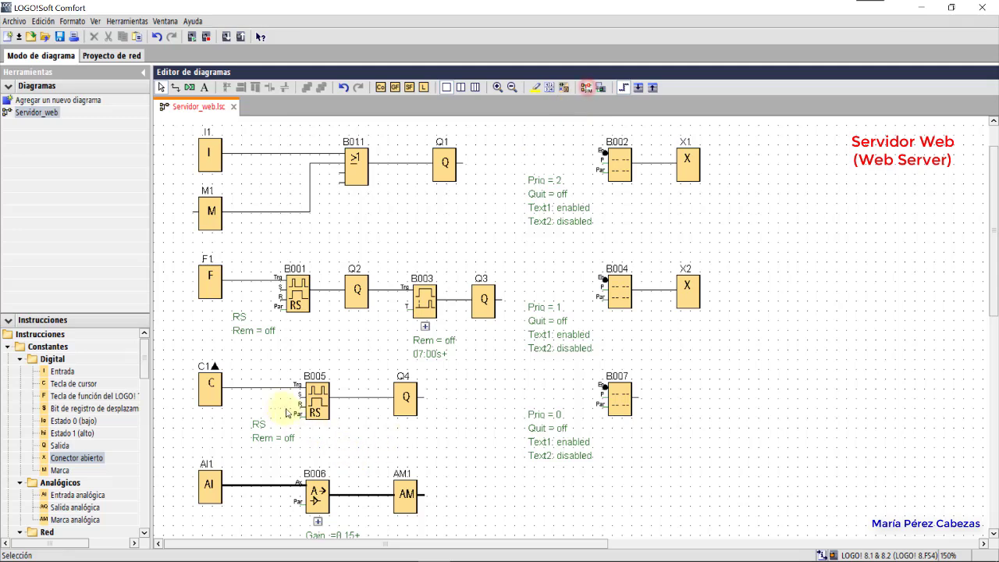
Step: Place a marker beside B007, assign it M25 for the white LOGO! backlight, and connect it to the B007 output
{"action": "scroll", "coordinate": [104, 445], "scroll_direction": "down", "scroll_amount": 3}
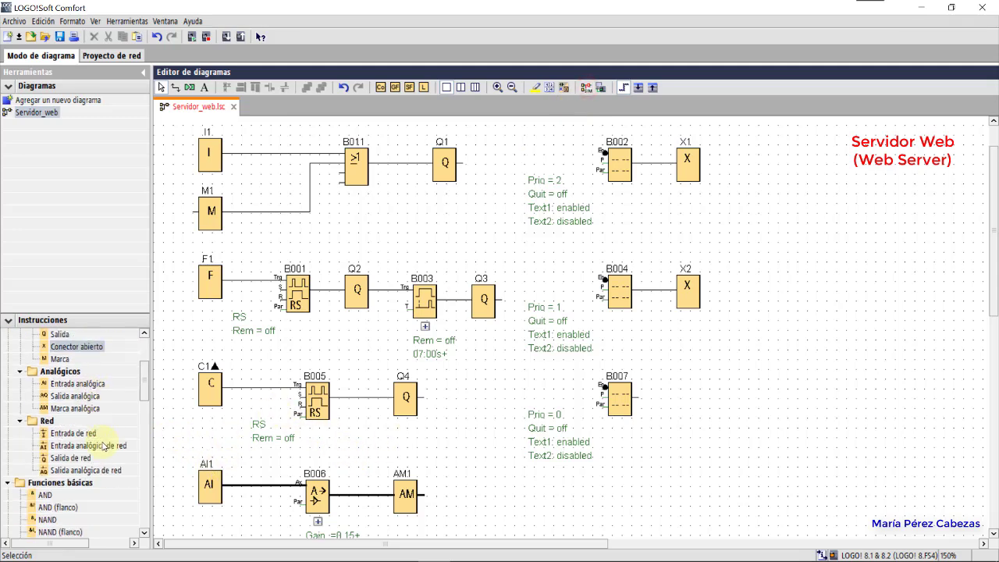
{"action": "scroll", "coordinate": [103, 443], "scroll_direction": "up", "scroll_amount": 1}
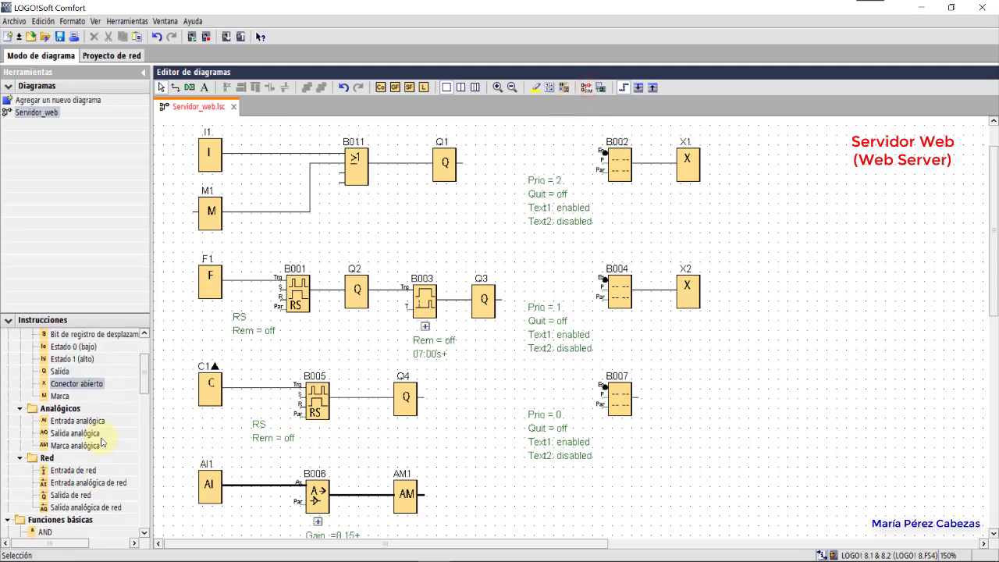
{"action": "left_click_drag", "start_coordinate": [61, 398], "coordinate": [694, 406]}
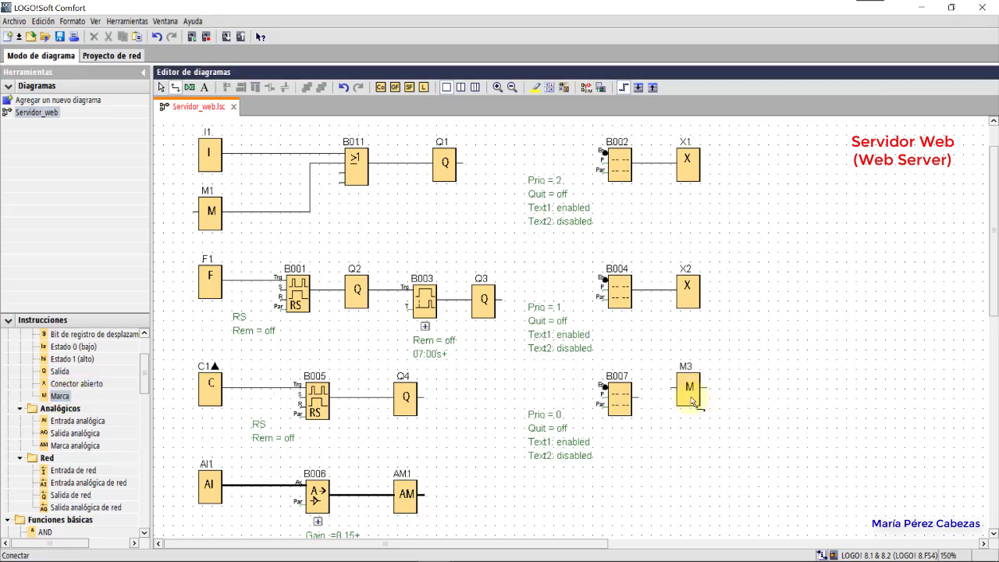
{"action": "double_click", "coordinate": [690, 396]}
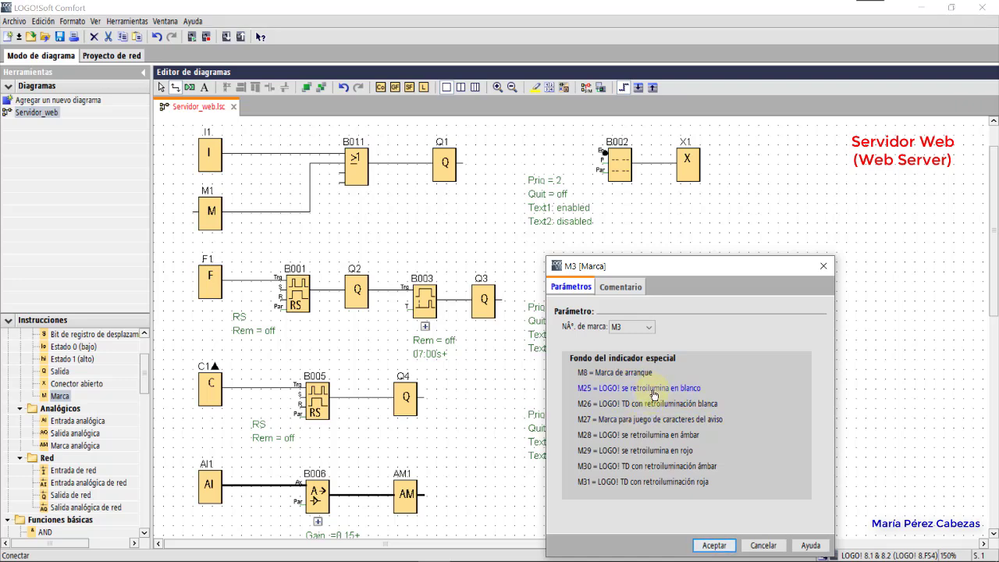
{"action": "left_click", "coordinate": [714, 544]}
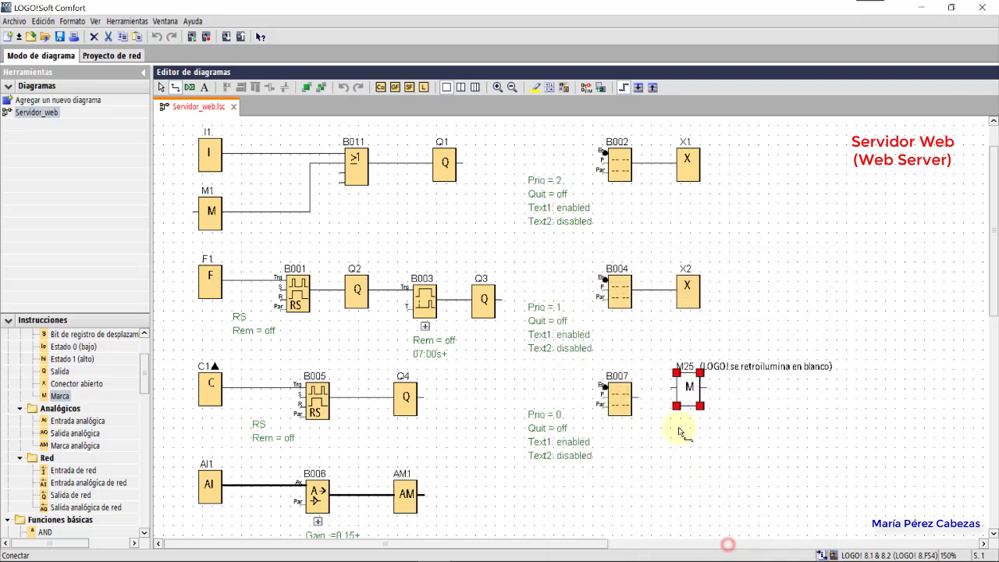
{"action": "left_click_drag", "start_coordinate": [634, 398], "coordinate": [693, 409]}
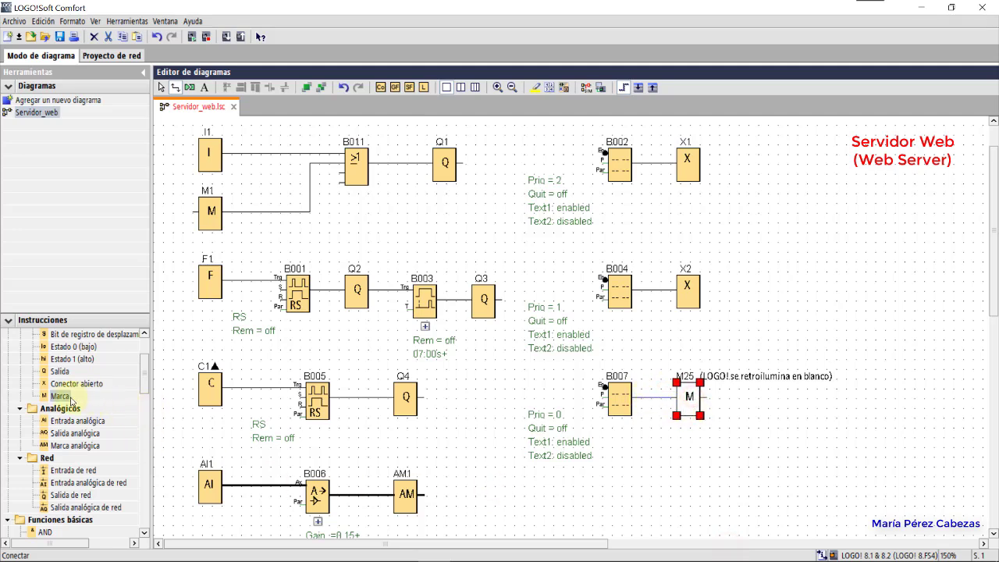
Step: Add a second marker below M25, branched from the B007 output, and assign it M26 for the white LOGO! TD backlight
{"action": "left_click_drag", "start_coordinate": [69, 396], "coordinate": [661, 398]}
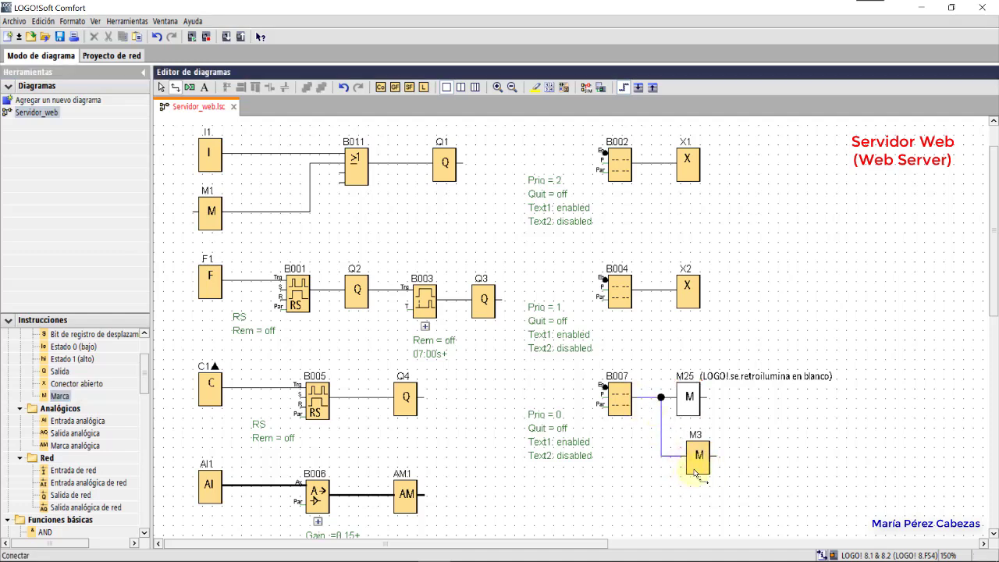
{"action": "left_click", "coordinate": [699, 464]}
{"action": "double_click", "coordinate": [699, 464]}
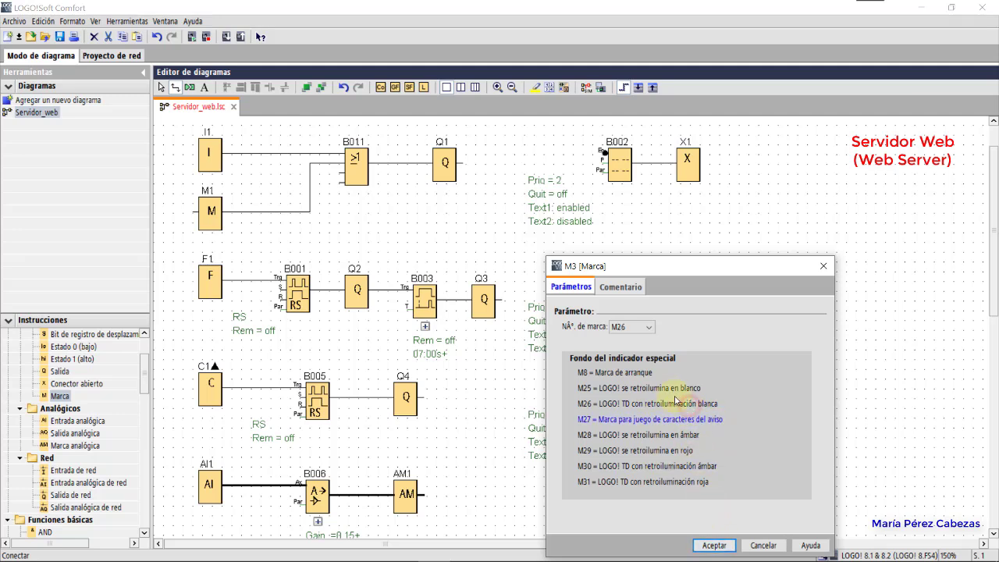
{"action": "left_click", "coordinate": [711, 544]}
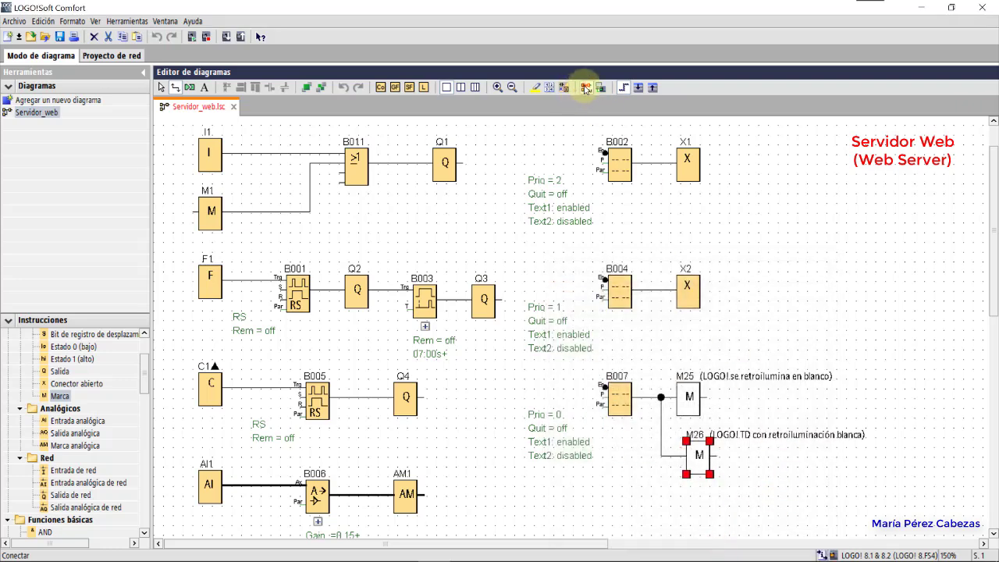
Step: Simulate the diagram again, view message texts 1 and 0 with the backlight markers connected, and close the message text window
{"action": "left_click", "coordinate": [585, 88]}
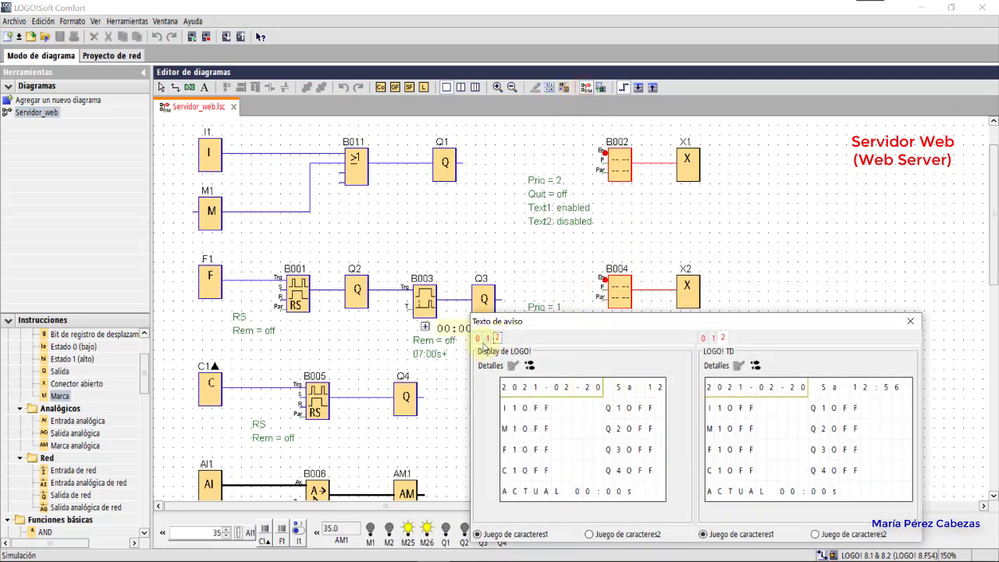
{"action": "left_click", "coordinate": [487, 338]}
{"action": "left_click", "coordinate": [476, 338]}
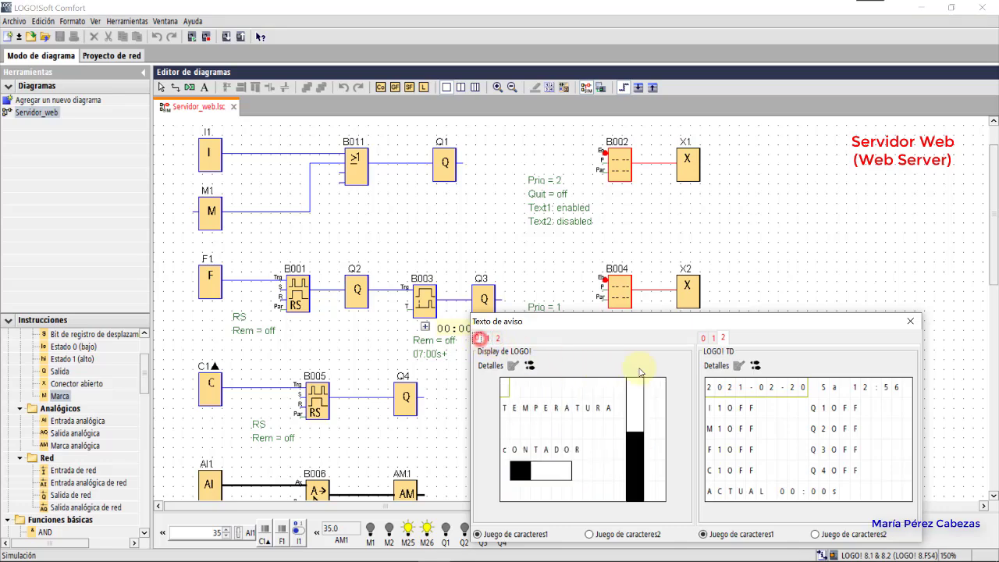
{"action": "left_click", "coordinate": [910, 321]}
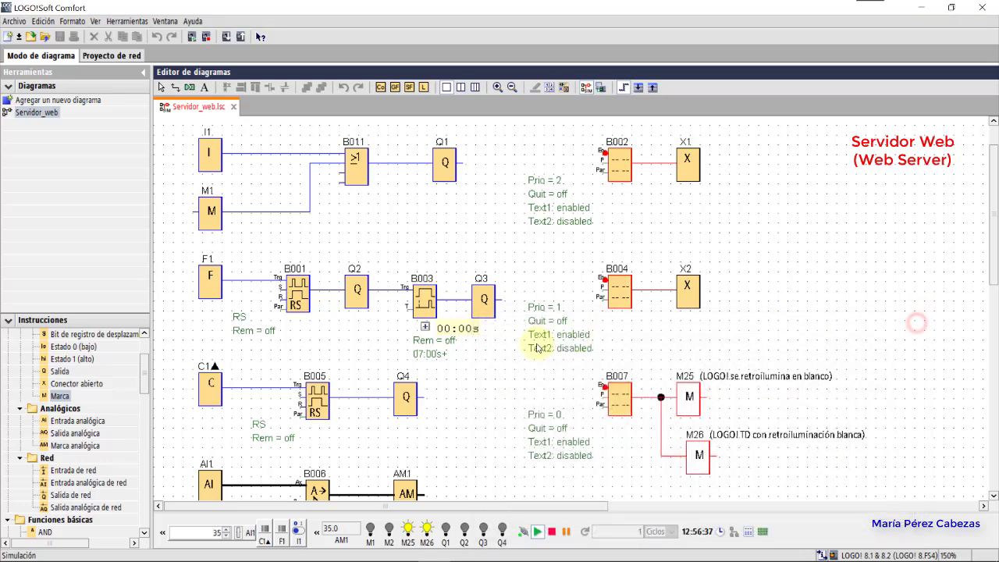